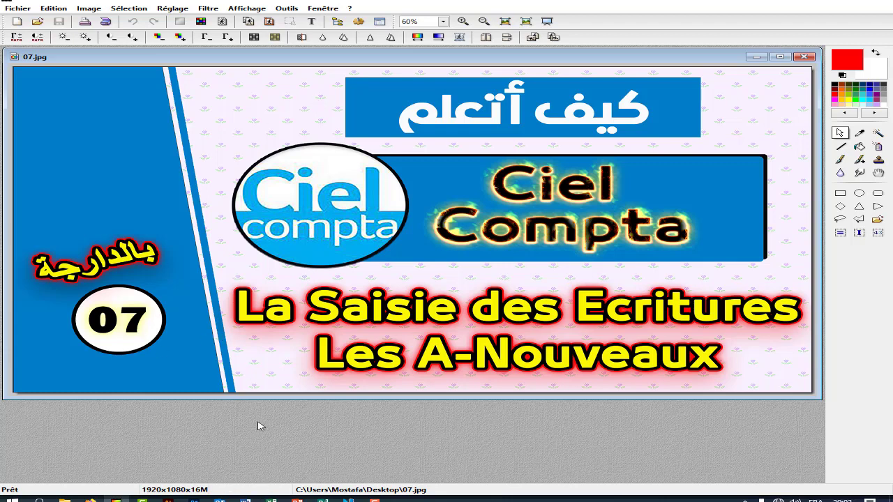
- Switch from the PhotoFiltre title image to the Excel workbook of accounting examples
click(271, 498)
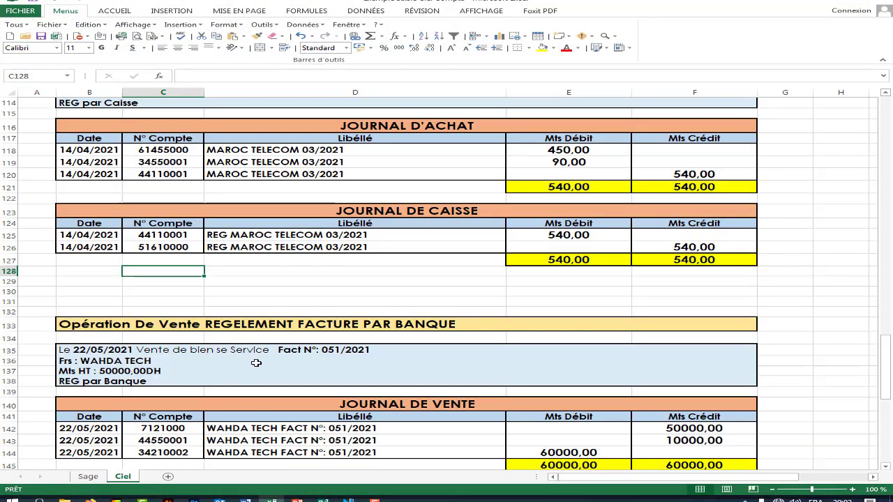
- Scroll the Ciel sheet to the top and select the MEDIAPRINT balance heading in B4
scroll(264, 251, up, 15)
scroll(264, 252, up, 20)
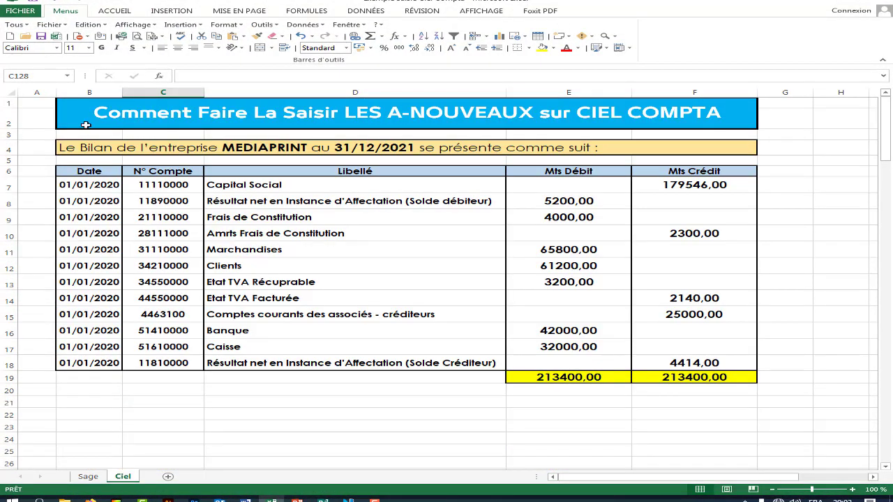
click(76, 148)
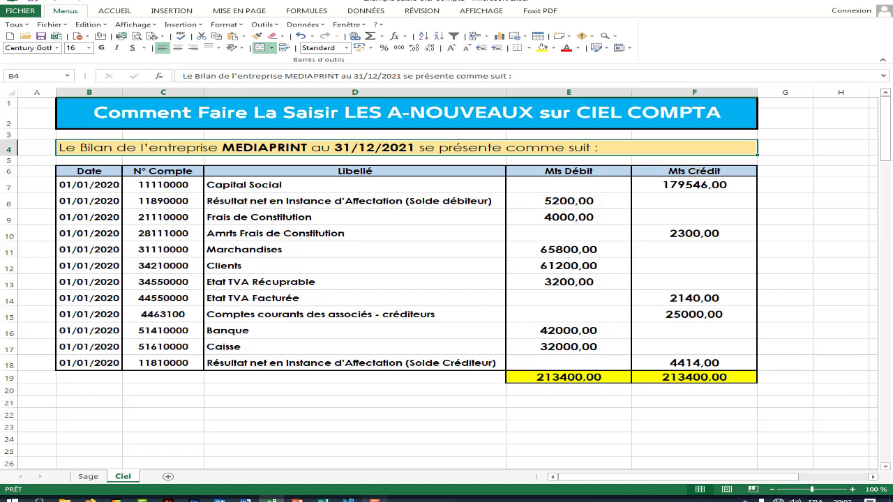
- Open the MediaPRINT company file in Ciel Compta with its password, then start Saisies > Saisie standard
mouse_move(348, 498)
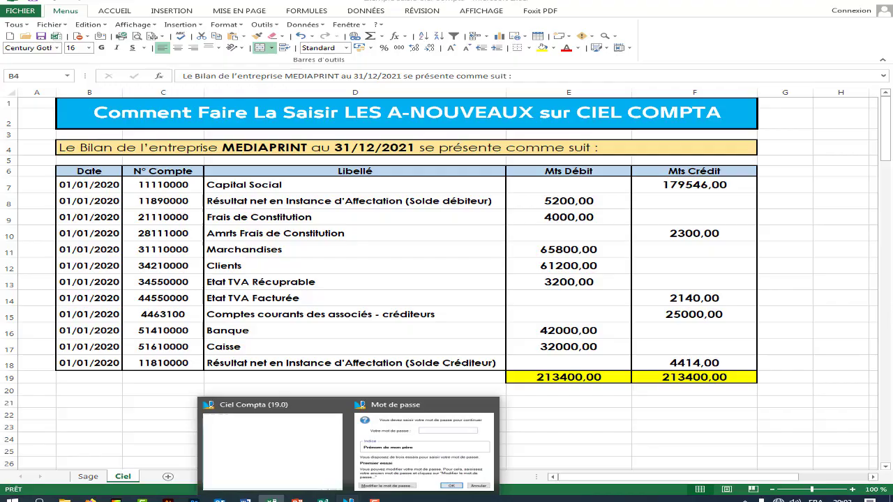
click(291, 464)
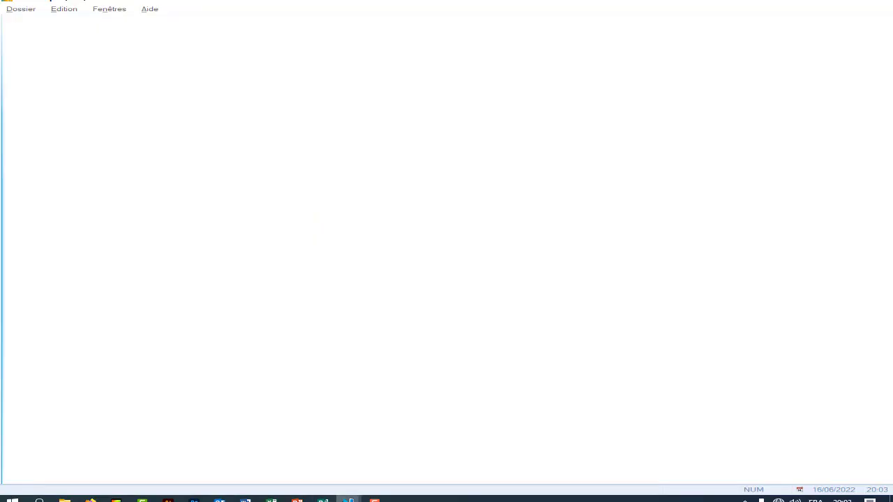
mouse_move(348, 498)
click(400, 460)
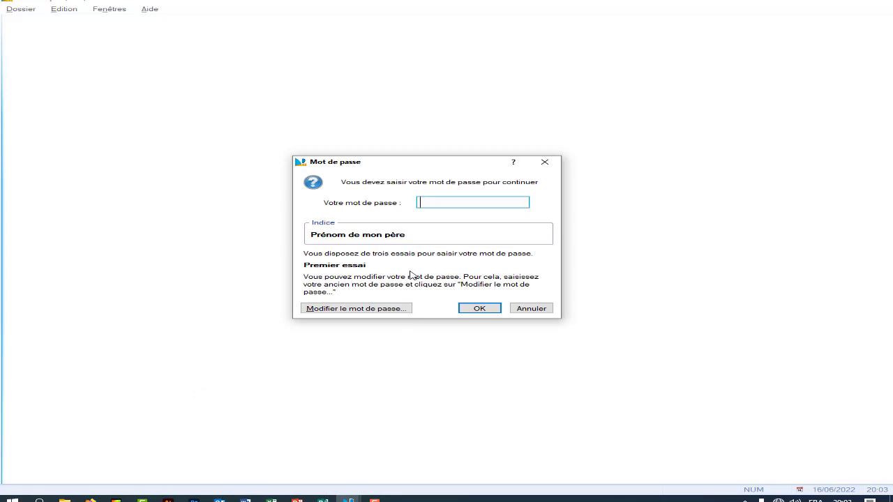
text(****)
key(Return)
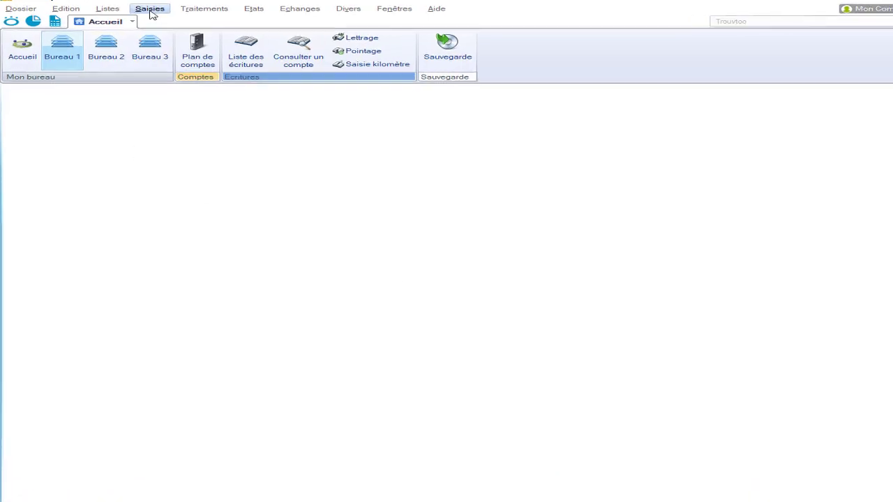
click(147, 11)
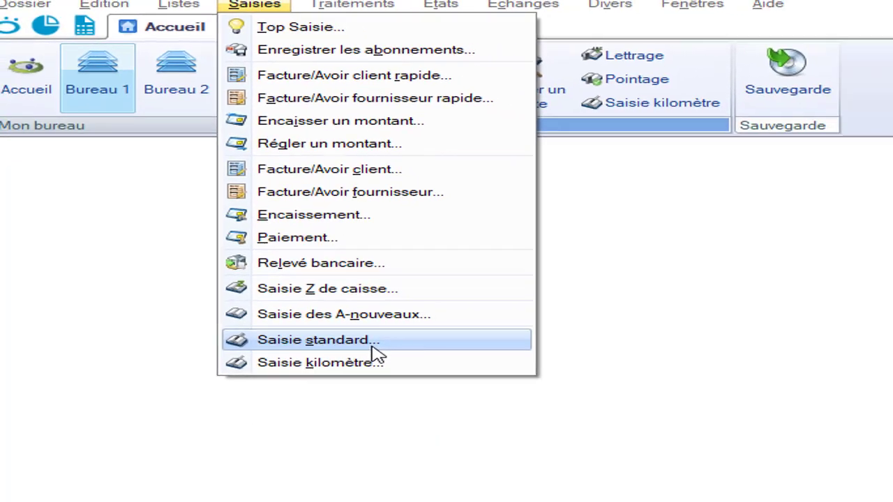
click(447, 412)
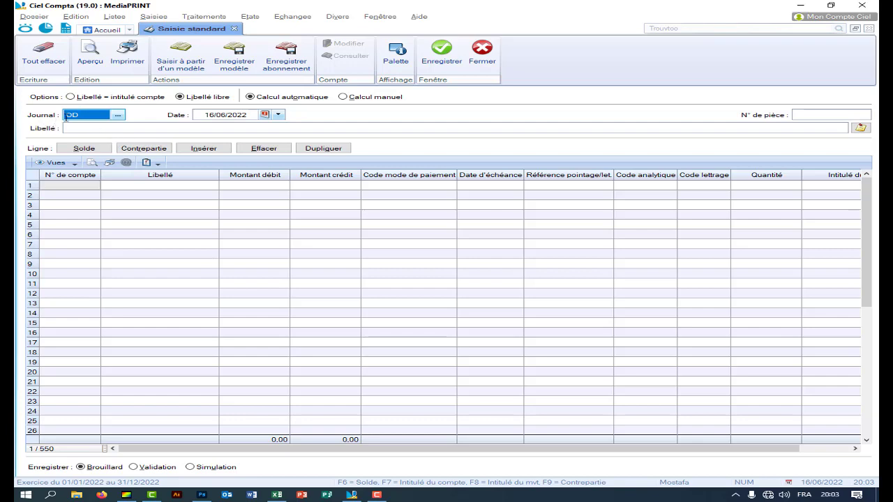
- Fill the entry header with journal AN, piece number 01 and label LES A-NOUVEAUX 2021
click(117, 115)
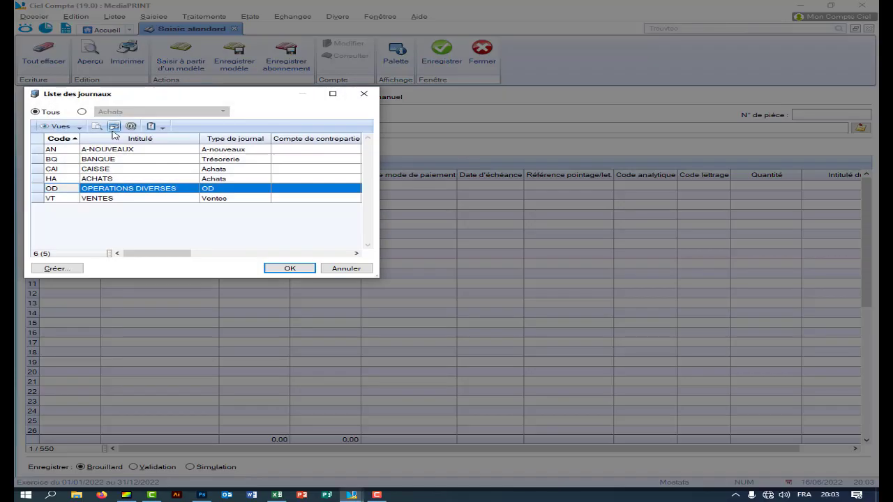
double_click(113, 148)
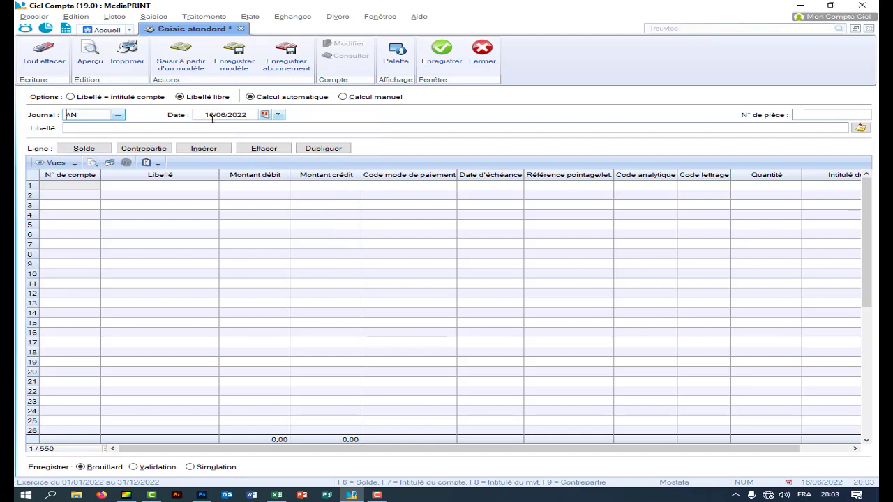
click(796, 114)
text(01)
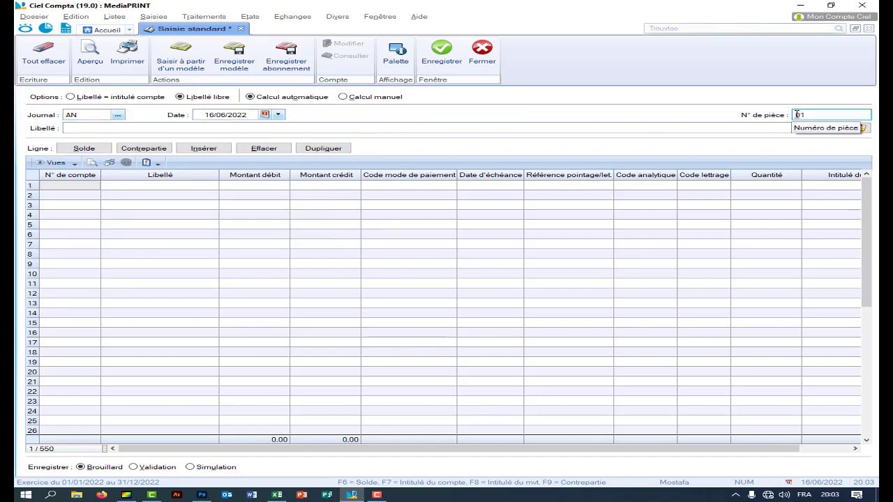
key(Tab)
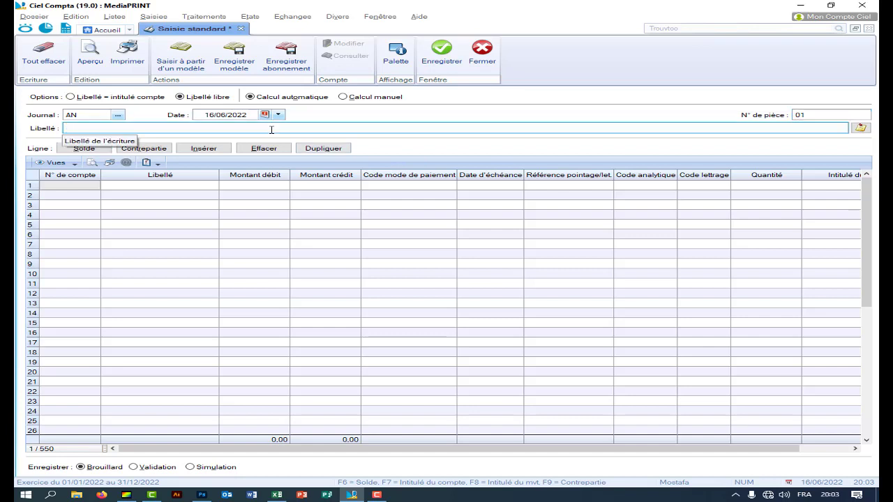
text(Les)
key(BackSpace)
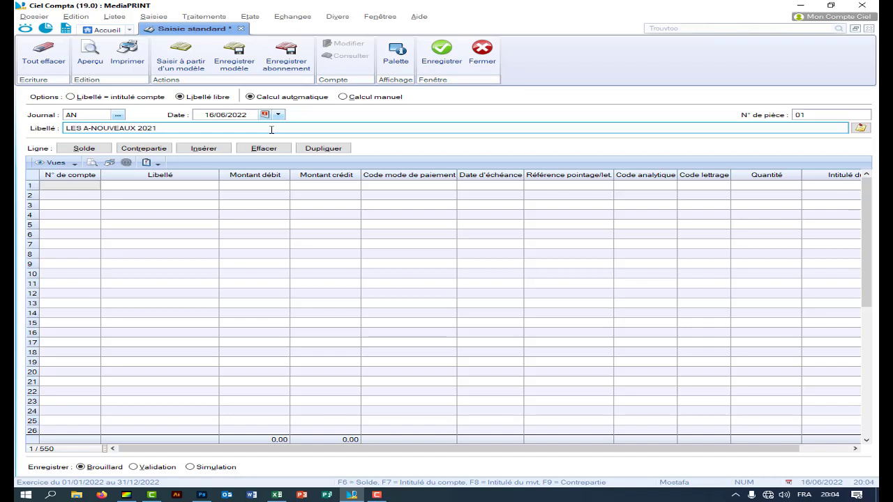
key(Tab)
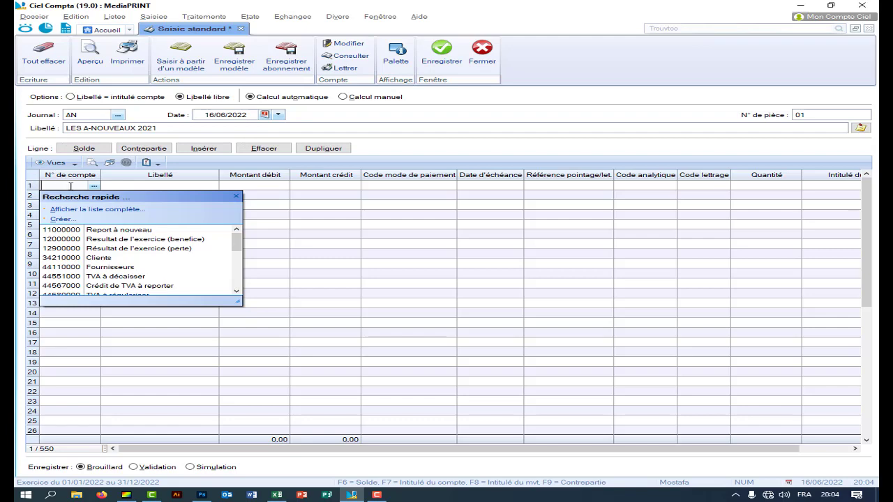
- Copy account number 11110000 from Excel cell C7
click(277, 494)
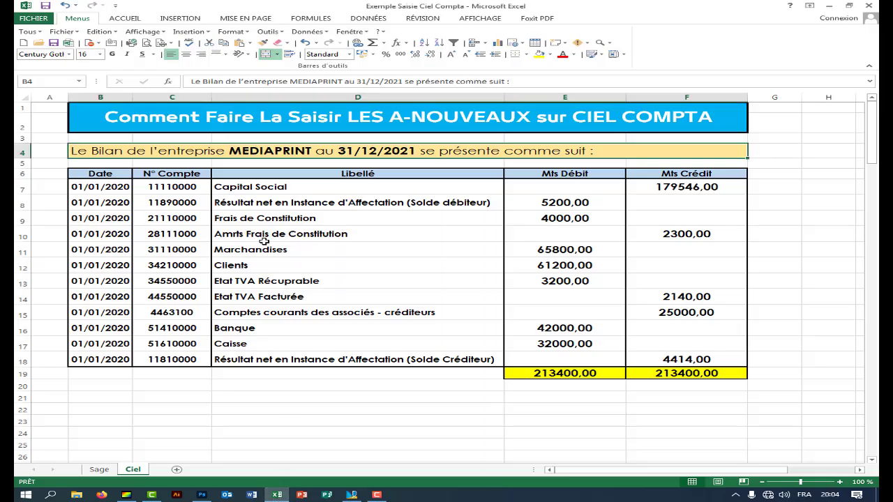
double_click(150, 186)
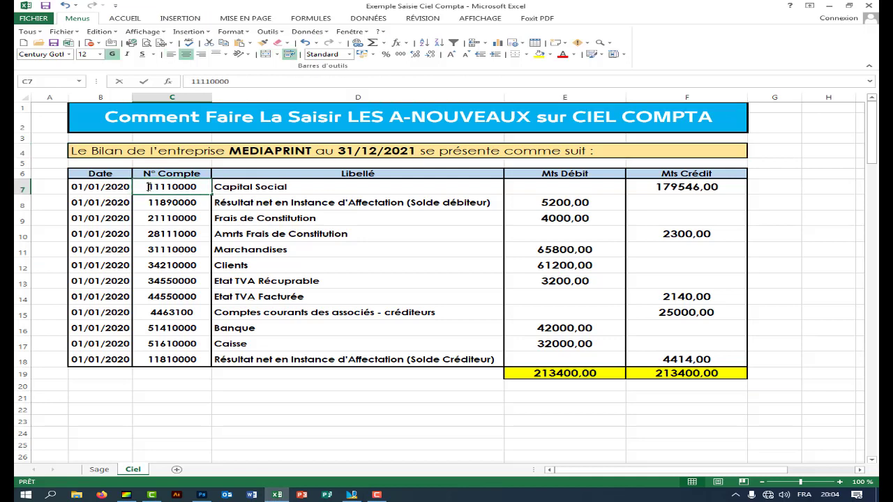
drag(148, 186, 195, 187)
right_click(195, 187)
click(216, 202)
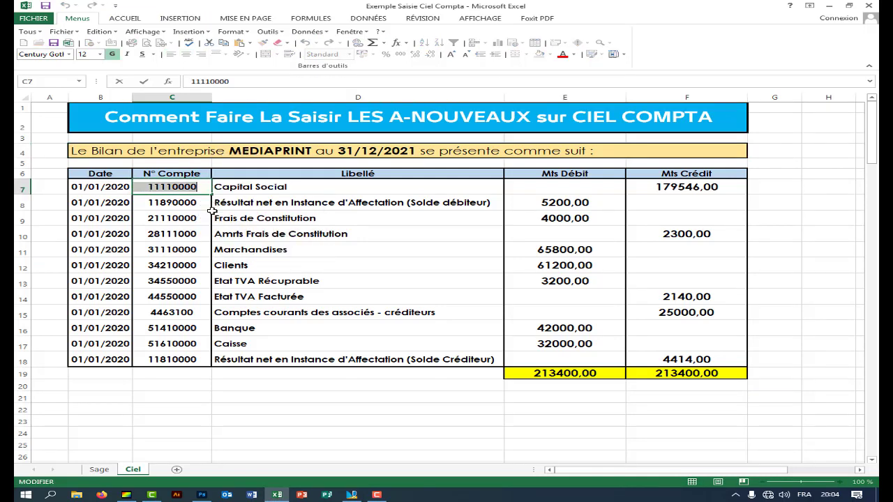
- Enter 11110000 on line 1 and create it as the new account Capital Social
click(351, 495)
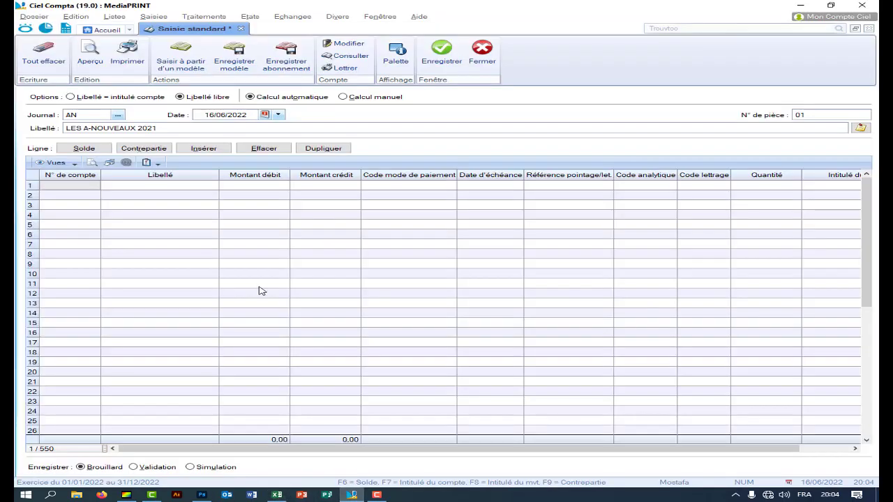
click(78, 185)
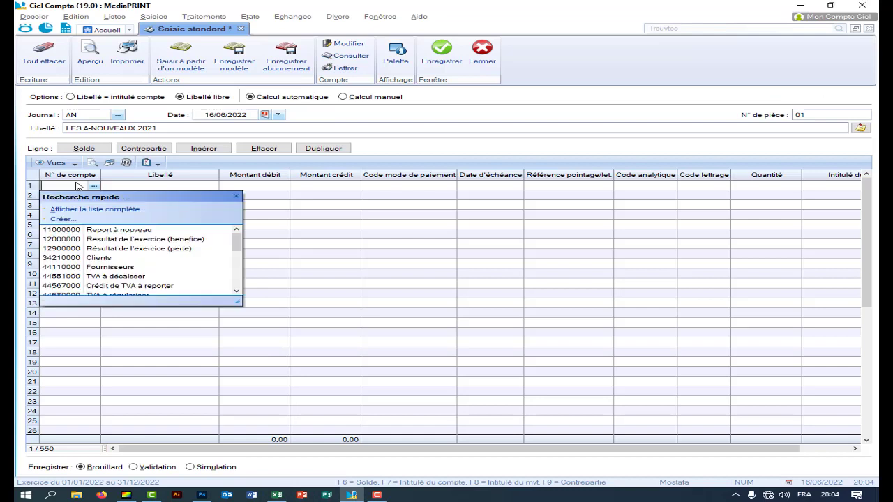
text(1111000)
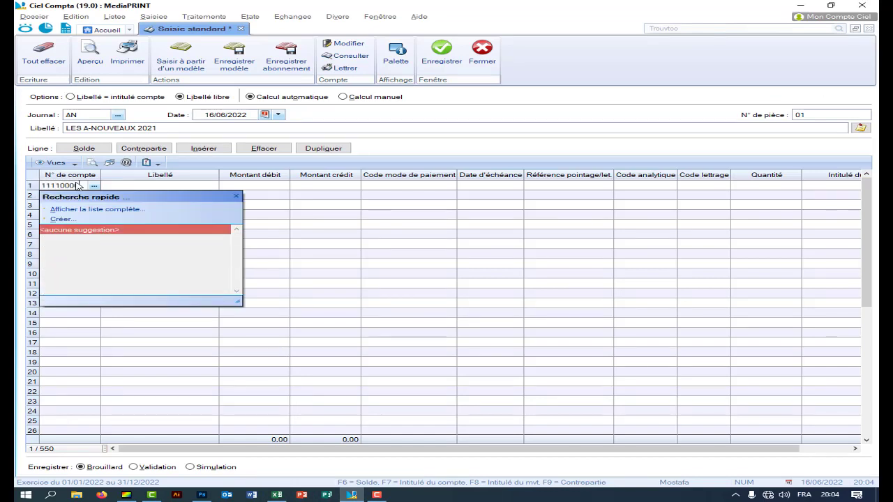
text(0)
key(Return)
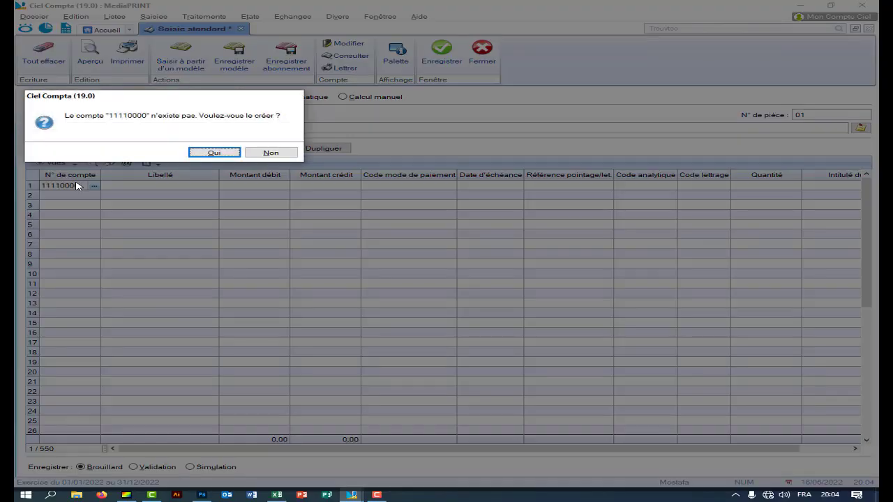
drag(202, 98, 291, 170)
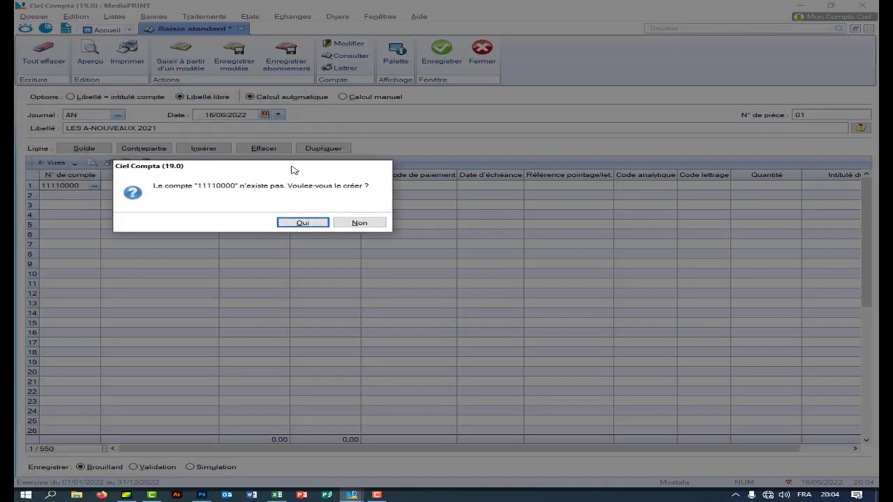
click(300, 223)
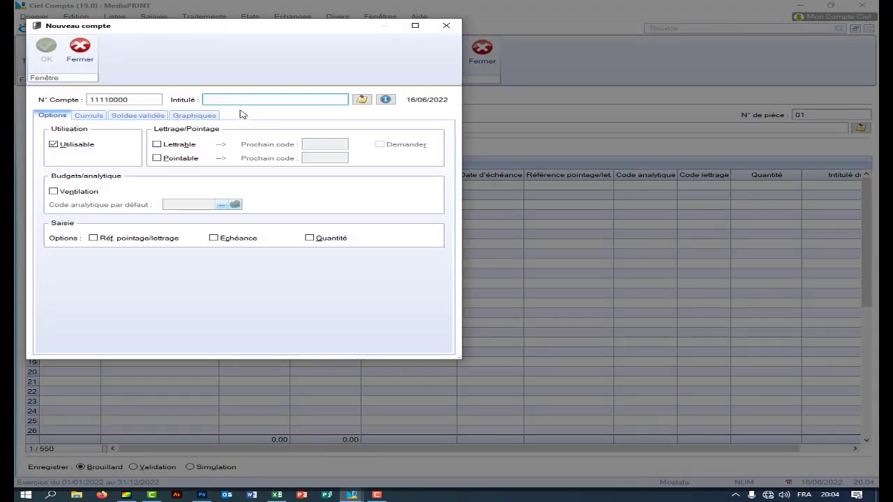
text(Capital Social)
click(46, 49)
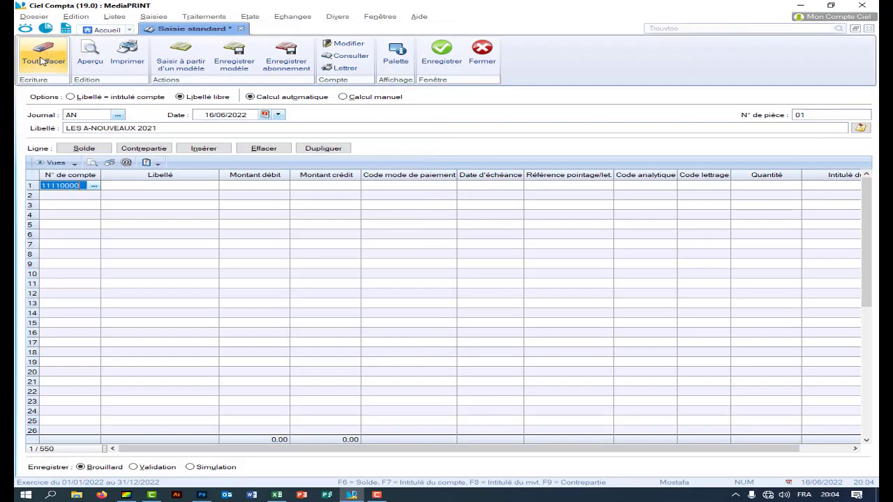
- Fill line 1's label and copy the 179546 Capital Social credit from Excel cell F7
click(176, 185)
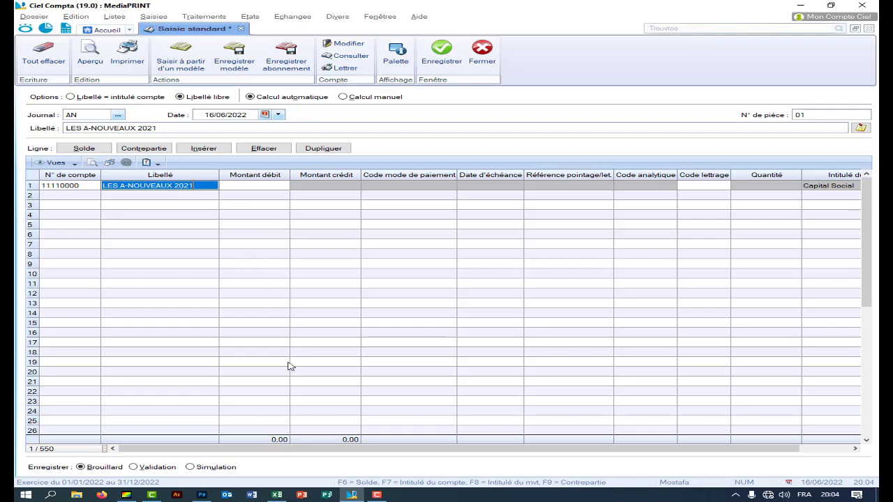
click(277, 495)
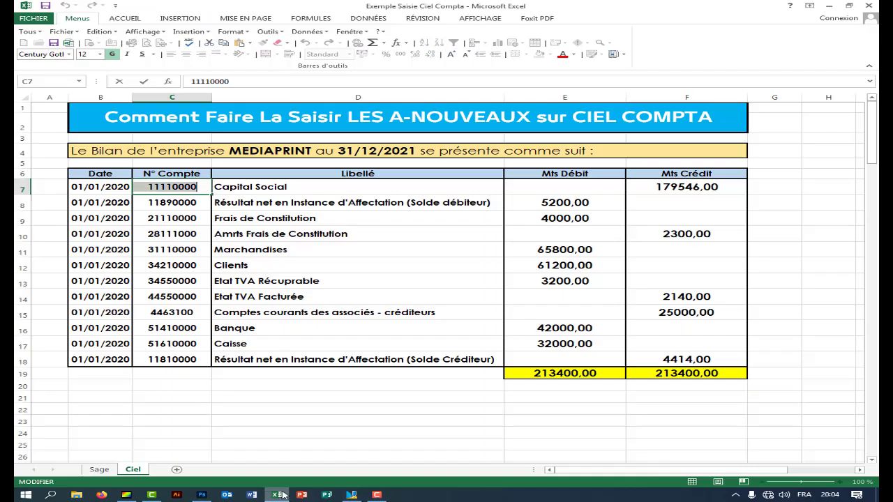
double_click(653, 187)
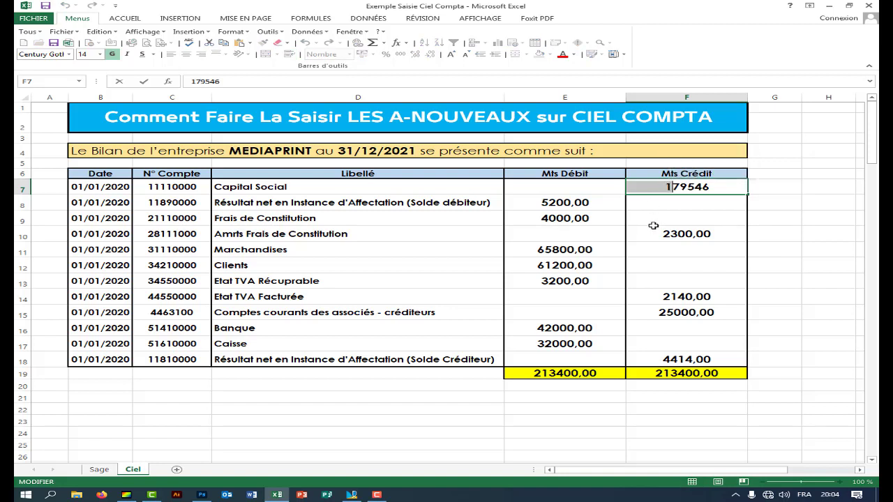
key(Return)
click(647, 187)
double_click(647, 186)
drag(649, 187, 724, 186)
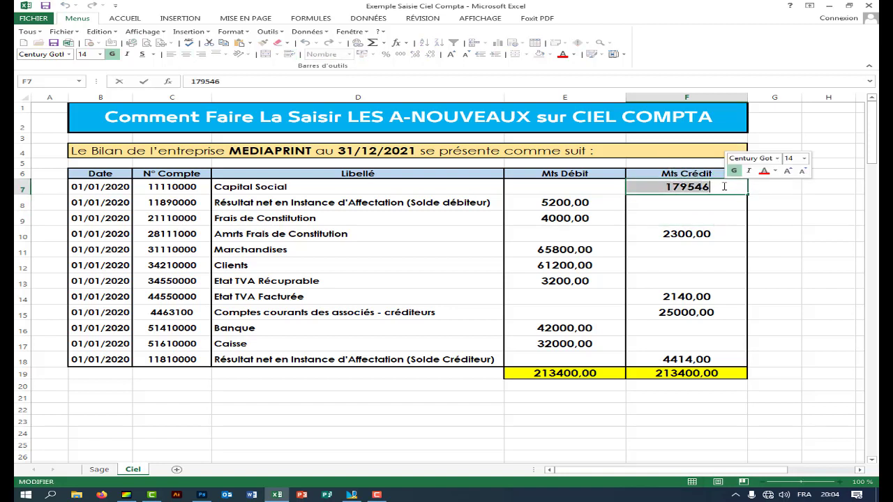
right_click(724, 187)
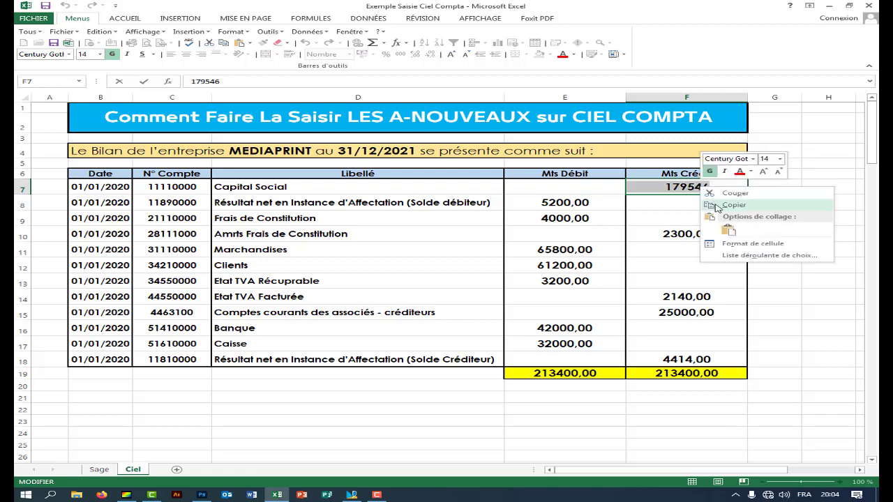
click(722, 200)
- Enter 179546 as the credit amount on line 1 of the entry
click(351, 494)
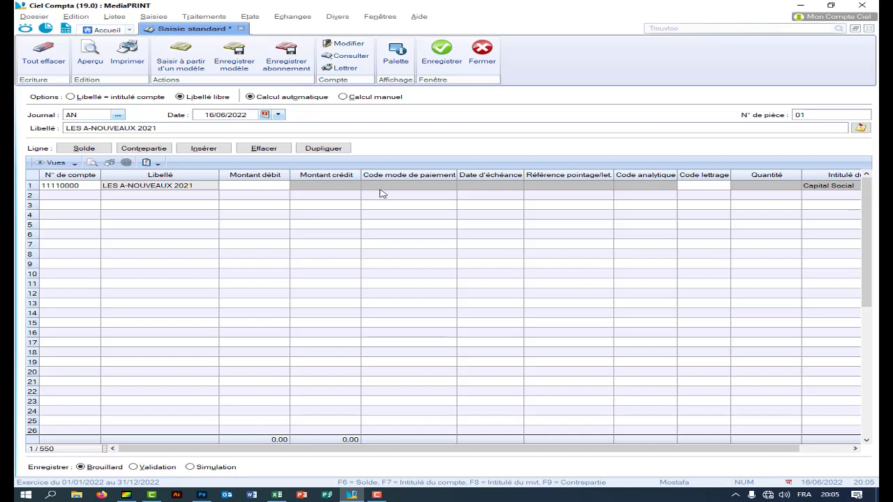
click(323, 185)
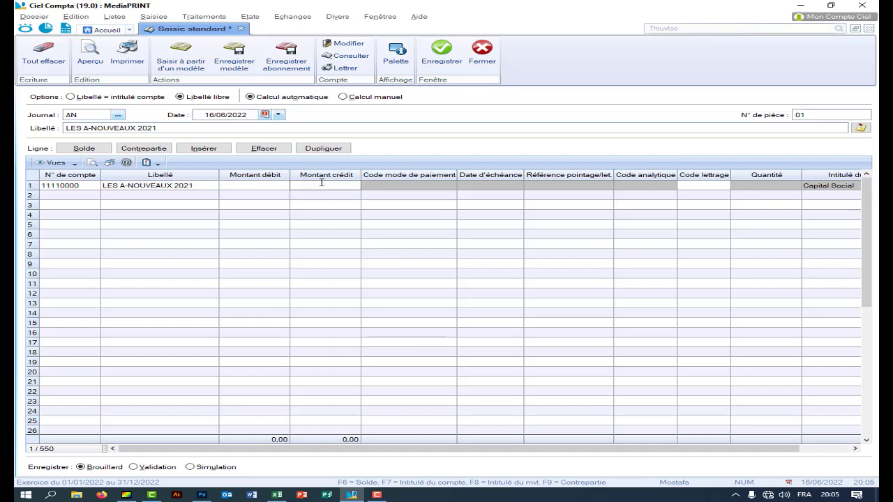
text(179546)
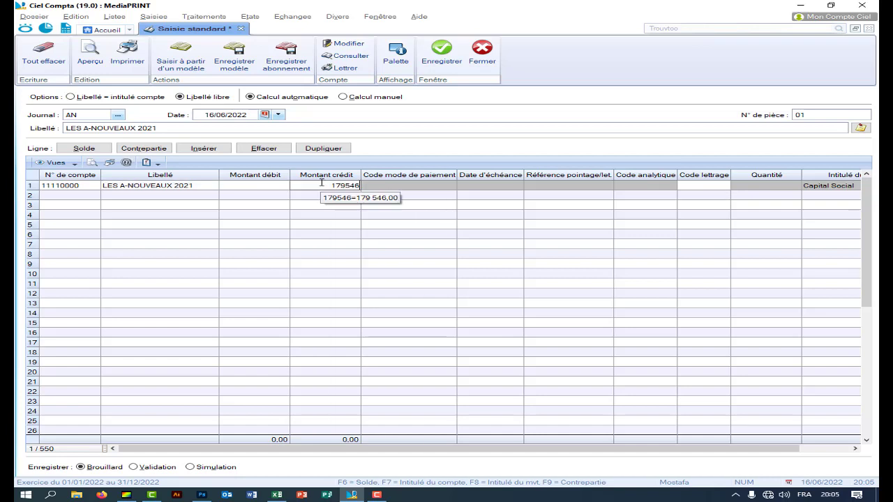
key(Return)
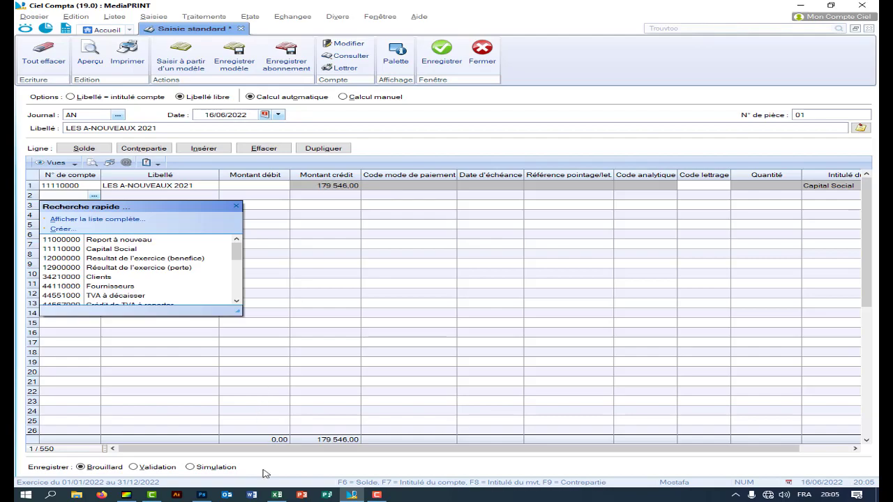
- Copy account number 11890000 from Excel cell C8
click(276, 494)
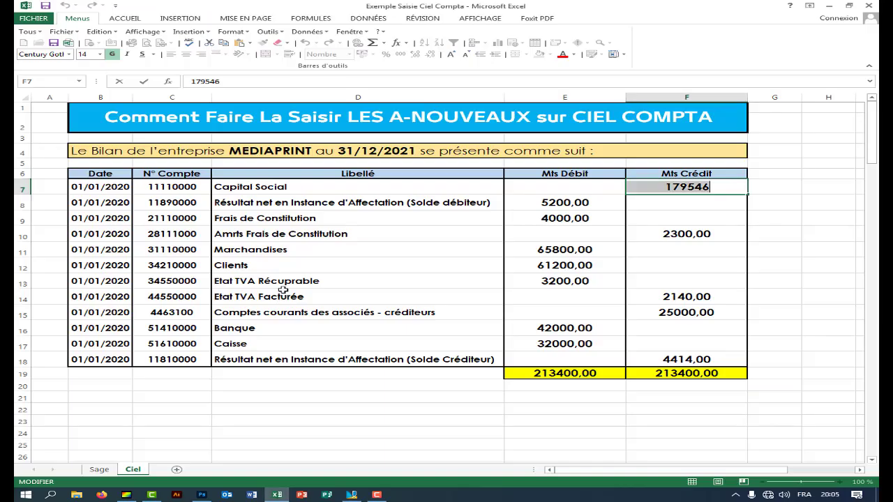
click(144, 203)
double_click(144, 203)
right_click(197, 202)
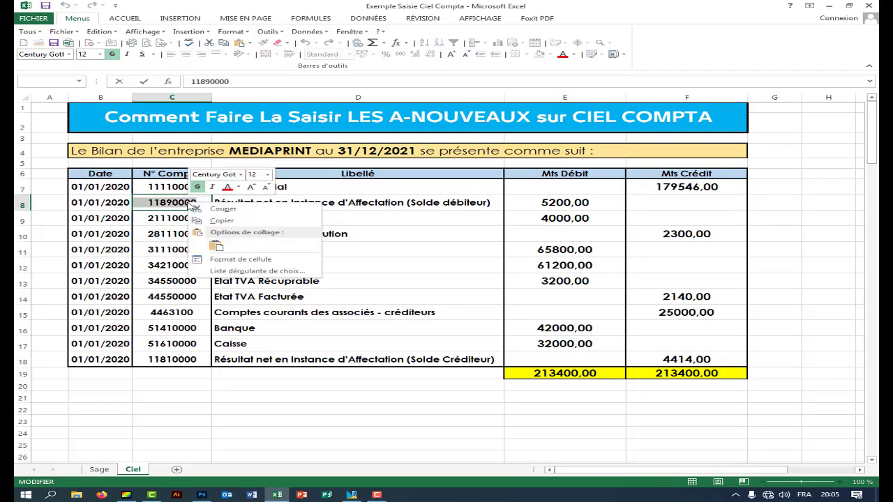
click(204, 219)
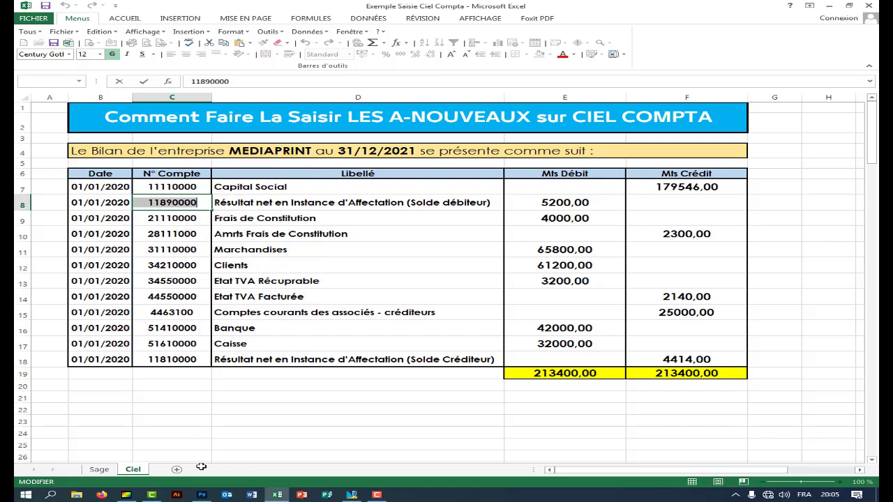
click(354, 496)
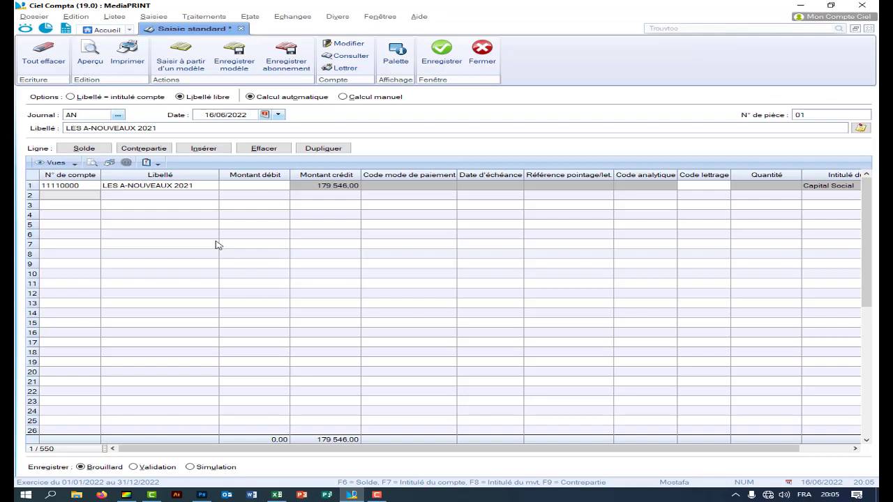
- Paste 11890000 into row 2's account field and agree to create the account
click(72, 197)
right_click(73, 197)
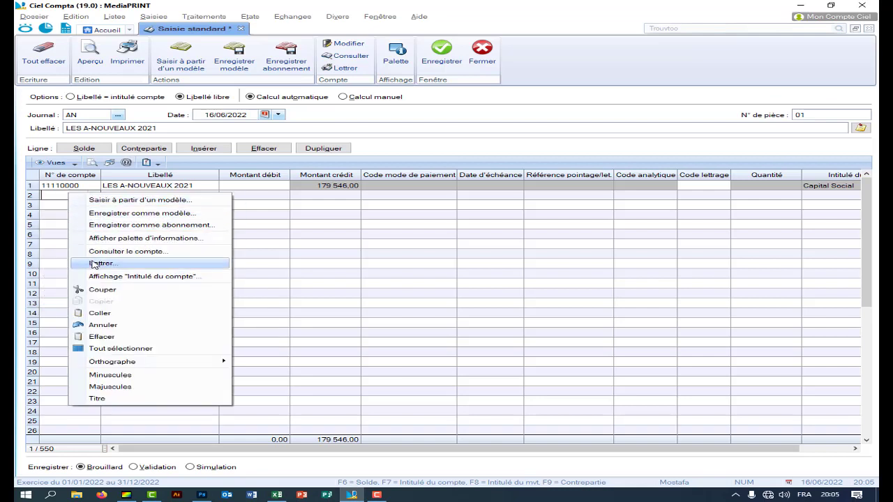
click(108, 315)
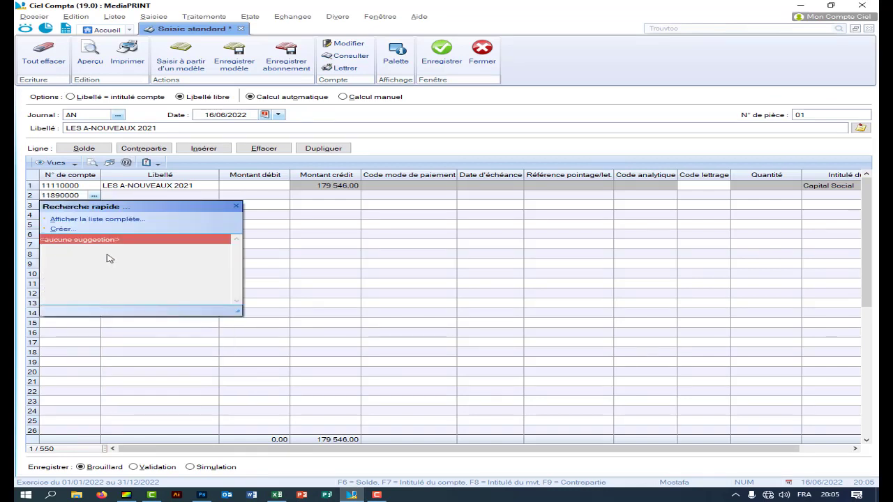
key(Return)
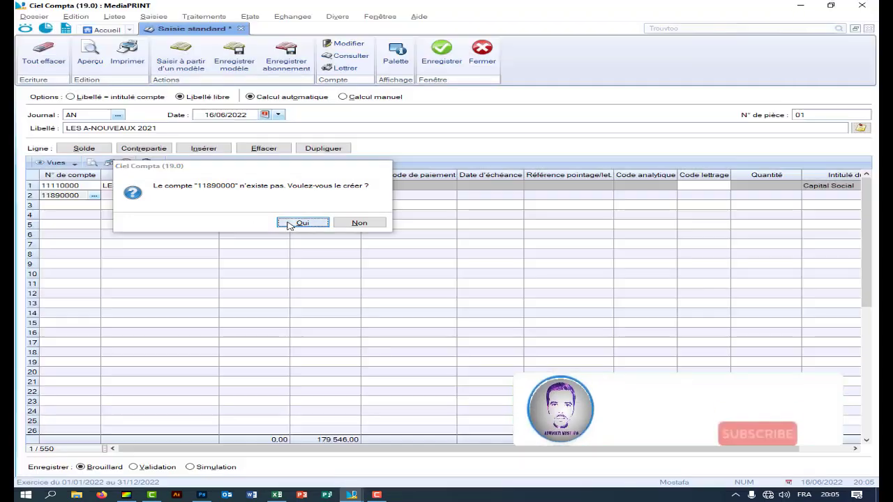
click(302, 222)
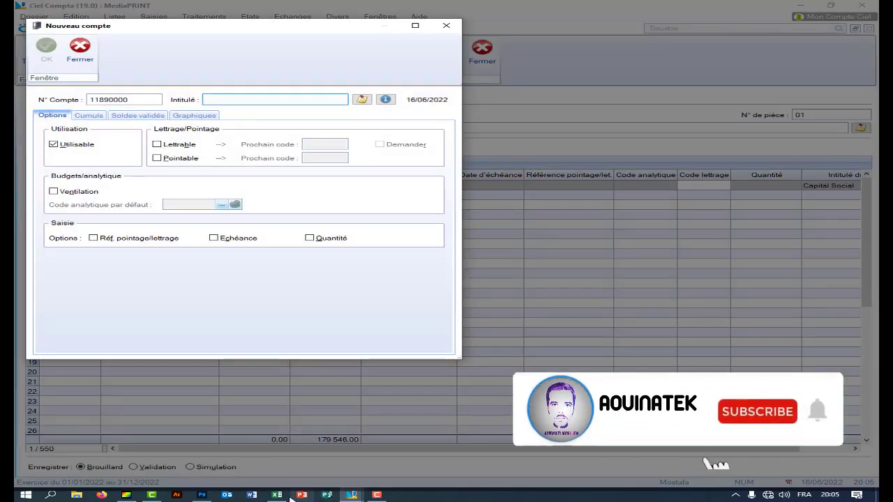
- Title the new account with the D8 label Résultat net en Instance d'Affectation and save it
click(278, 496)
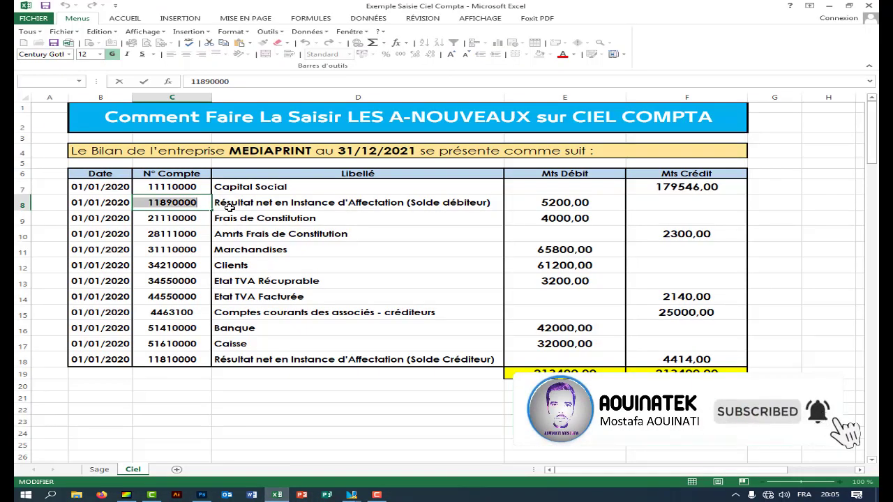
double_click(216, 203)
drag(216, 203, 502, 203)
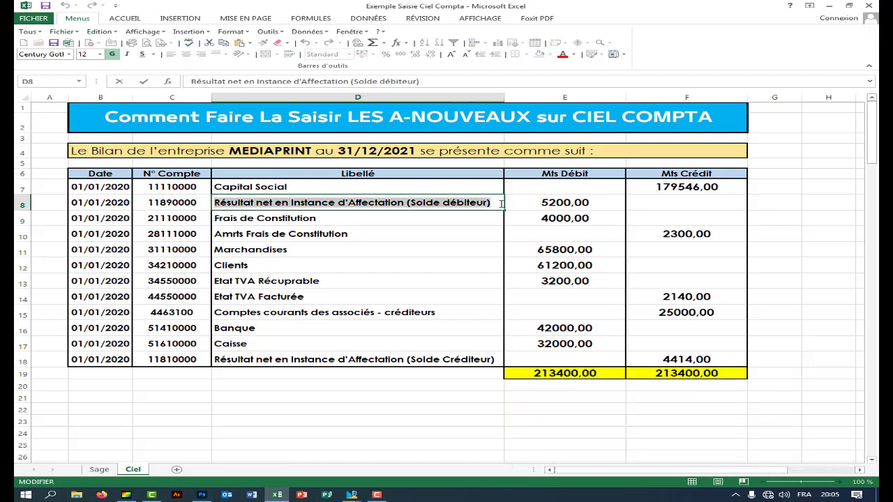
right_click(502, 203)
click(503, 223)
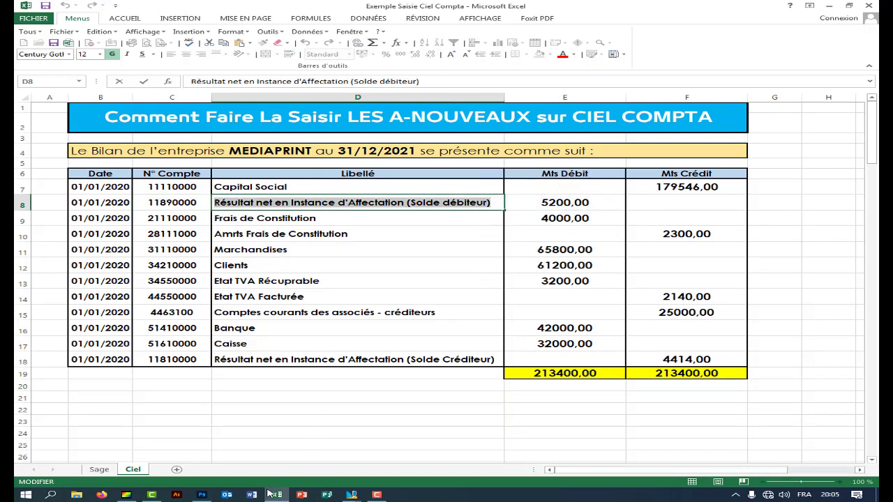
mouse_move(352, 494)
click(378, 433)
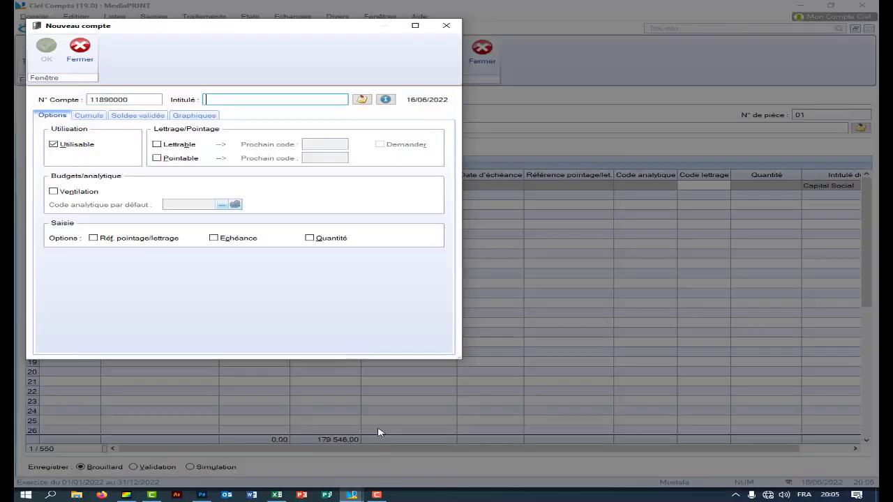
right_click(240, 99)
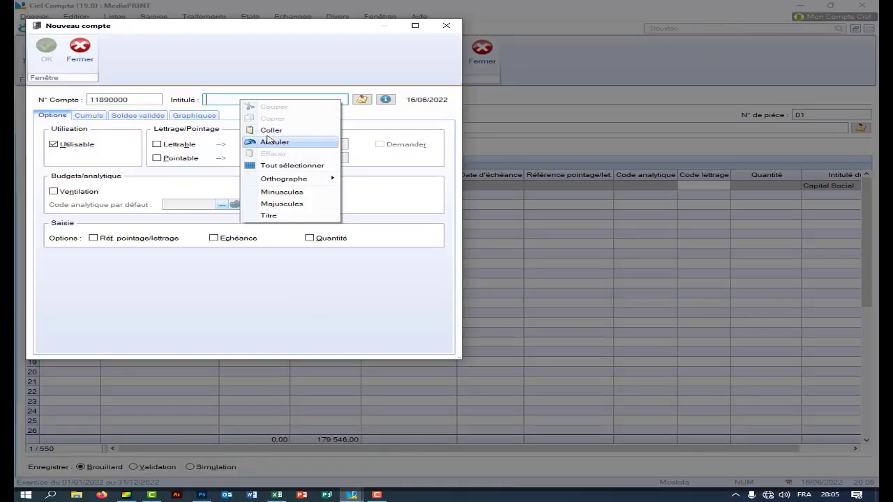
click(270, 131)
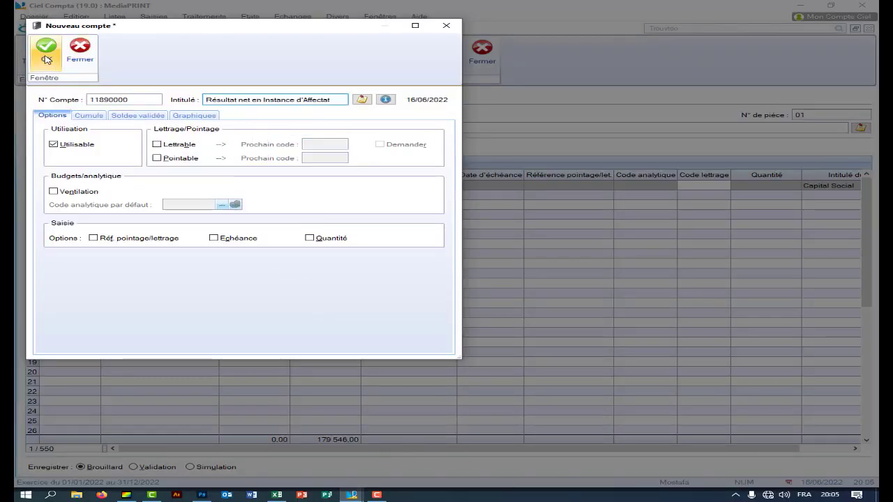
click(46, 59)
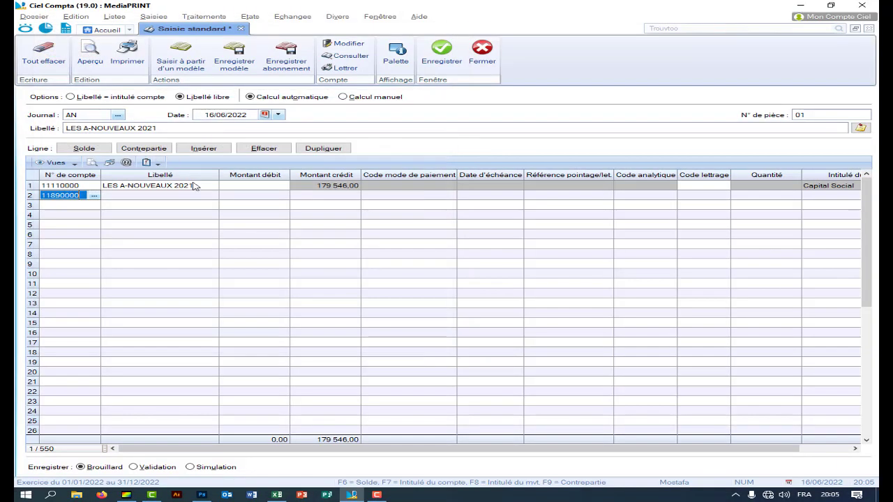
- Record a 5 200,00 debit on line 2
click(277, 494)
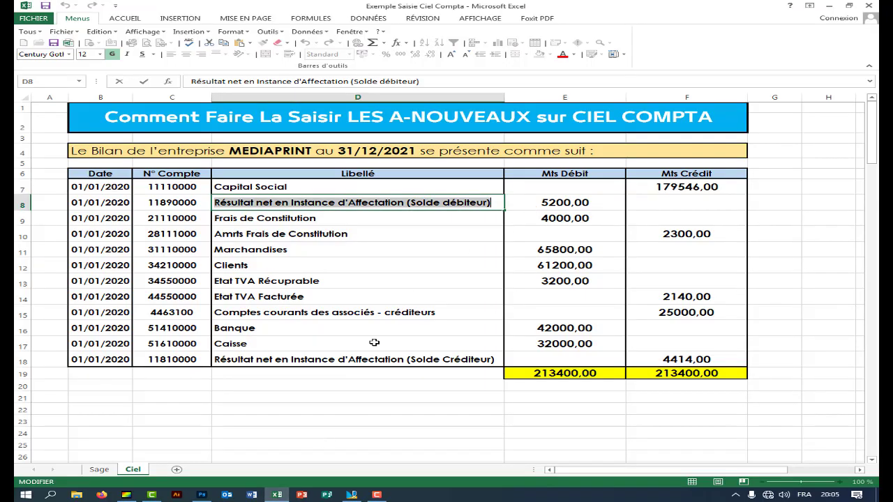
click(361, 497)
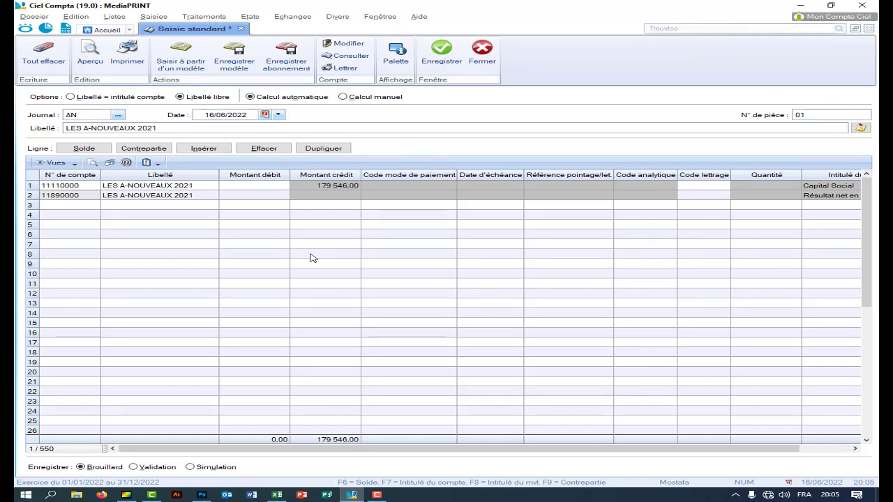
click(206, 198)
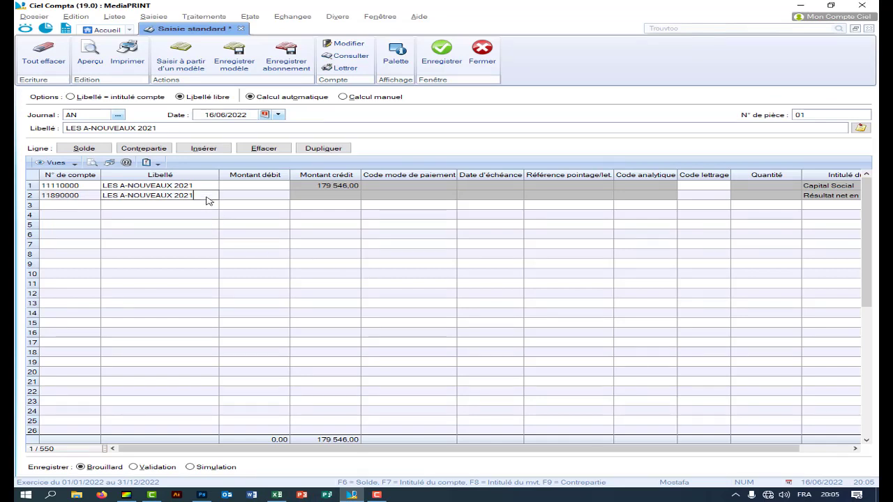
key(Tab)
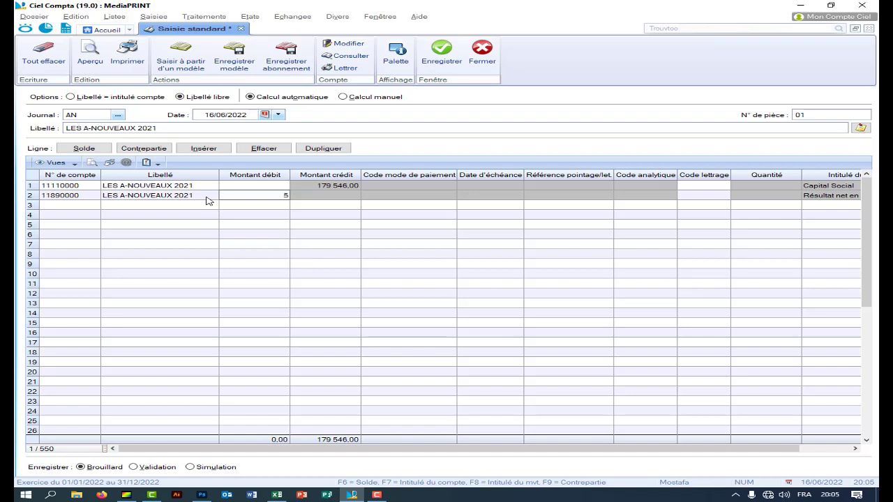
key(Return)
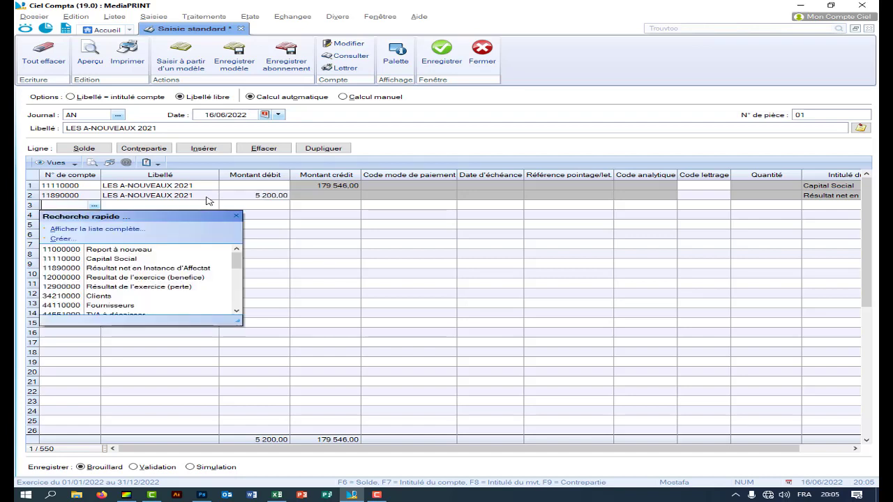
- Copy 21110000 from Excel C9 into row 3's account and confirm creating it
click(276, 495)
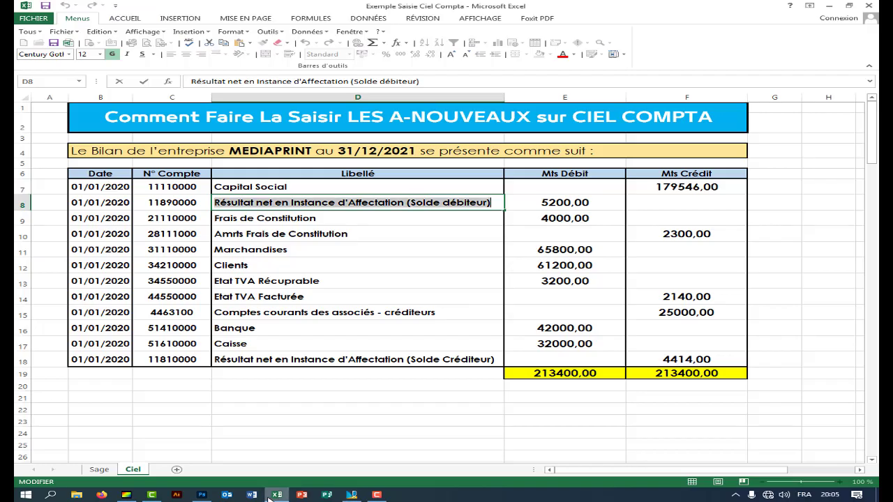
click(147, 218)
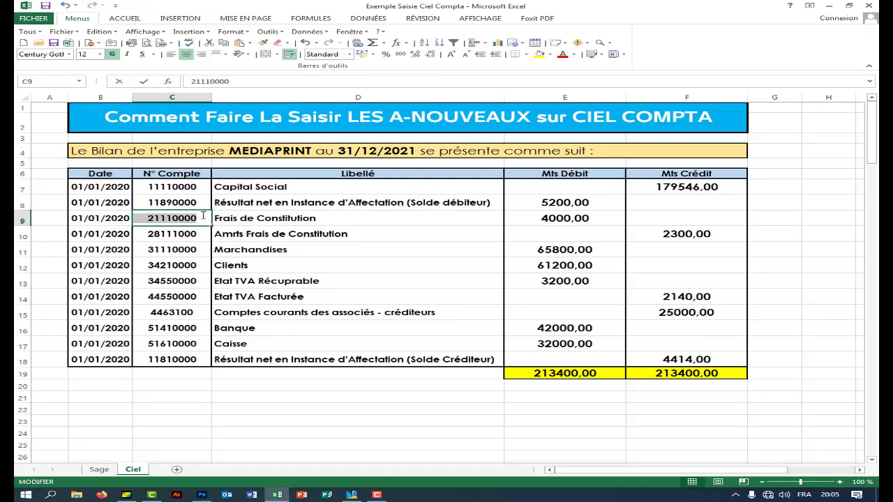
right_click(192, 221)
click(216, 237)
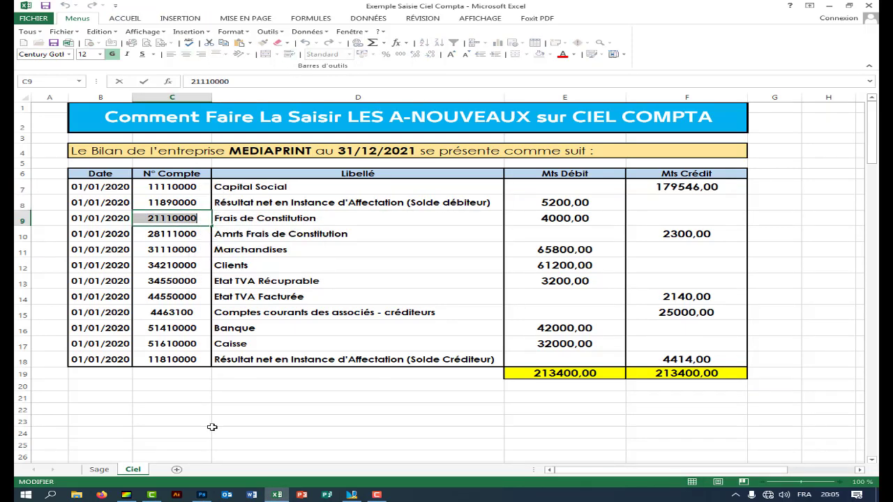
click(351, 495)
click(70, 206)
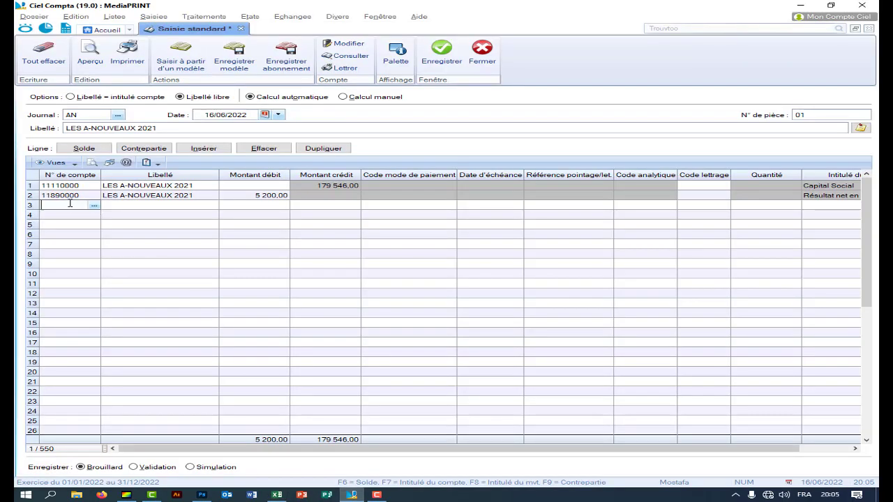
right_click(70, 206)
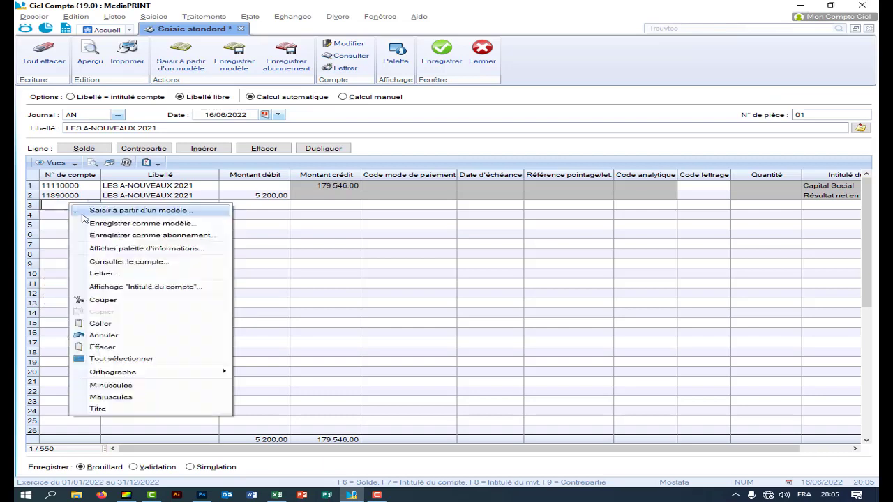
click(105, 324)
key(Return)
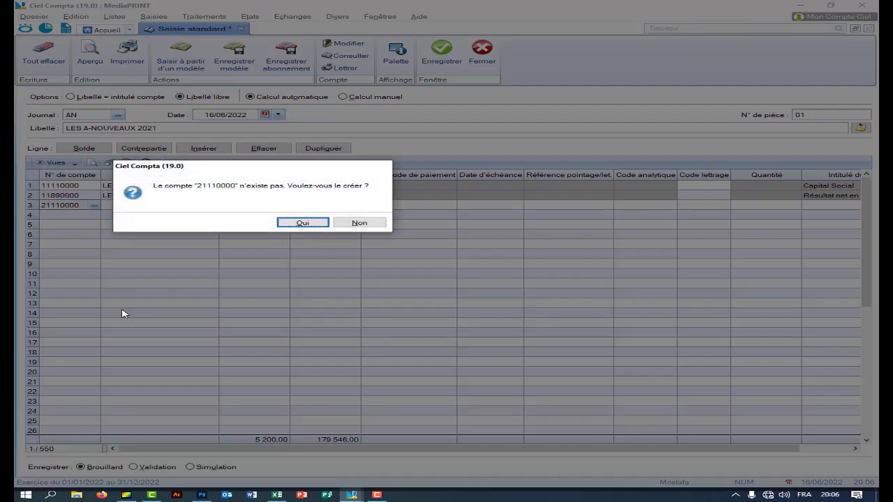
click(323, 223)
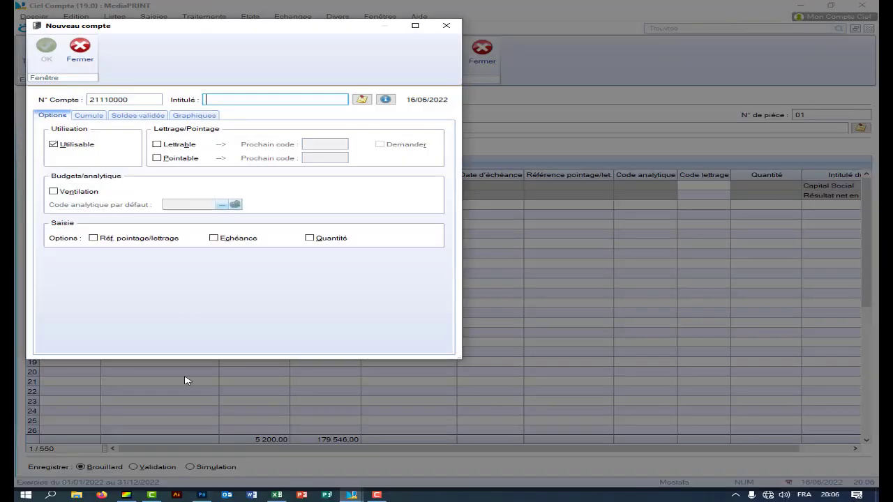
- Title the new account 21110000 Frais de Constitution from Excel D9 and save it
click(277, 495)
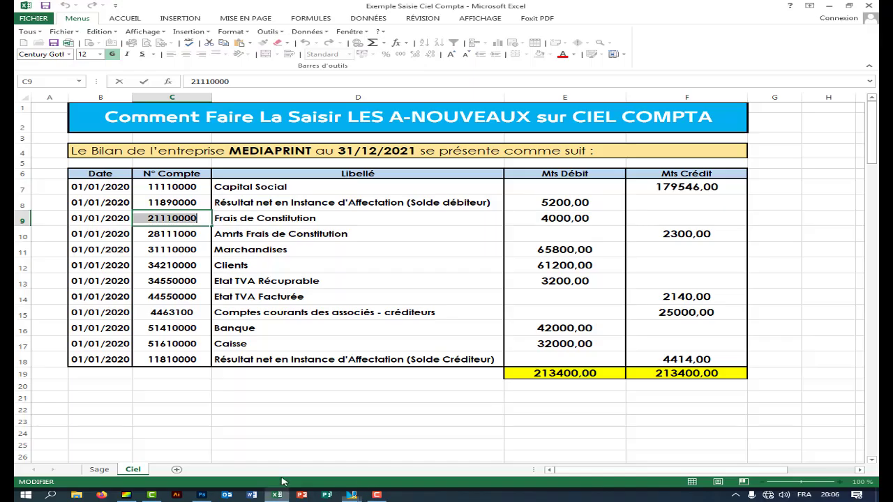
double_click(319, 219)
drag(318, 218, 212, 219)
right_click(231, 217)
click(252, 237)
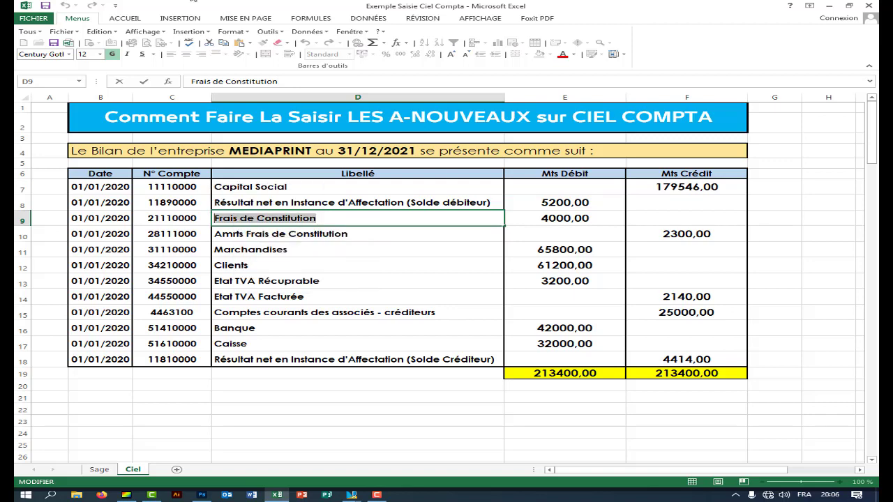
mouse_move(352, 494)
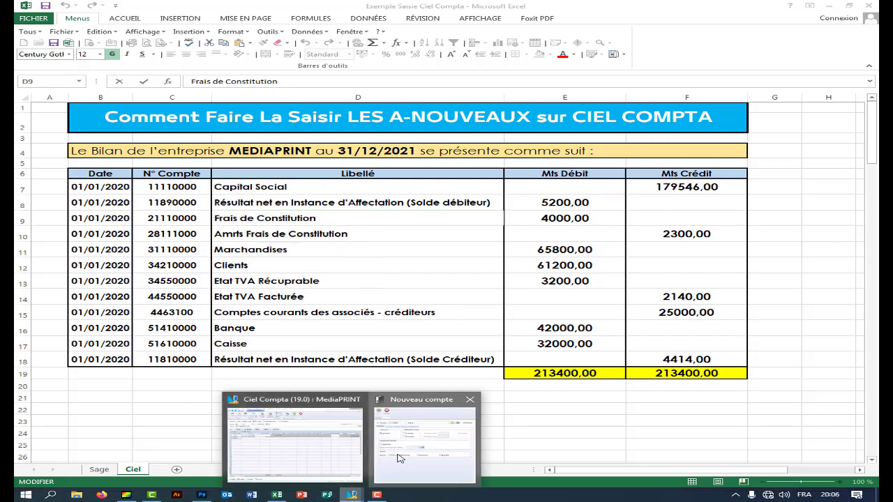
click(377, 378)
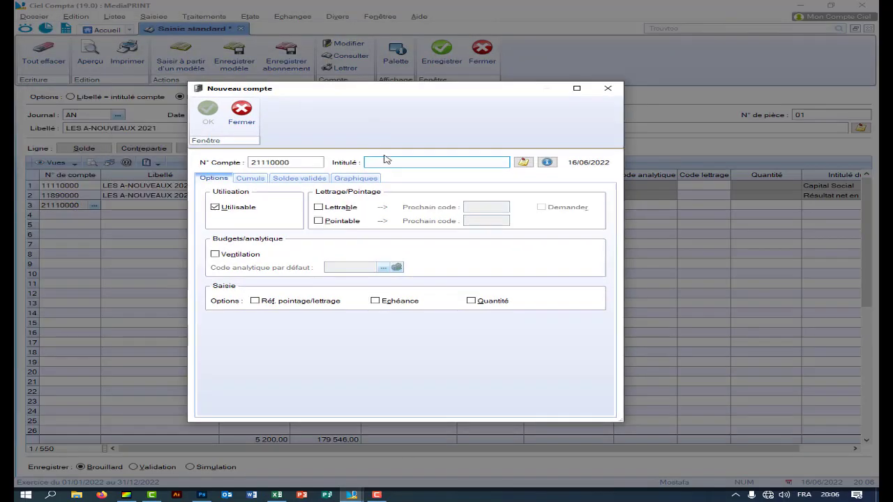
right_click(385, 162)
click(407, 192)
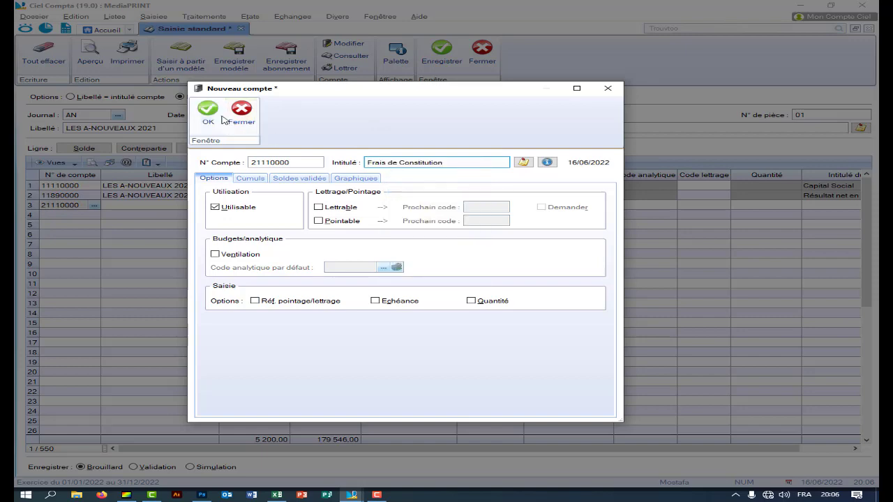
click(208, 111)
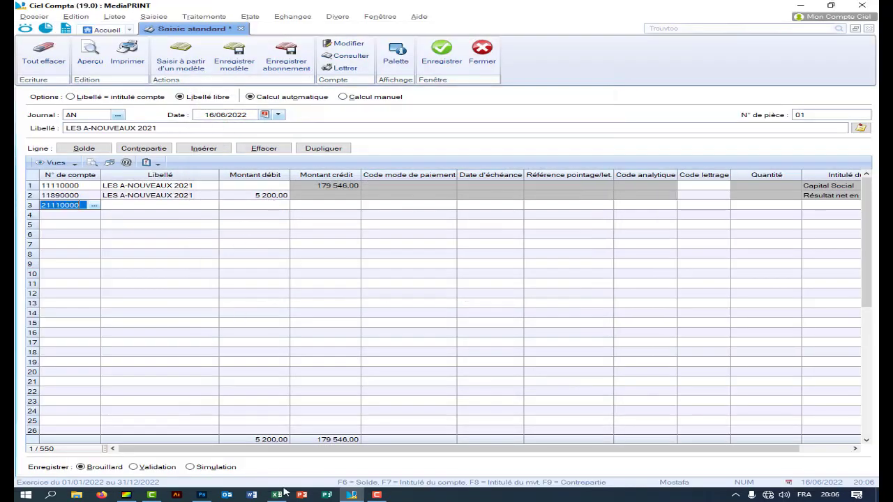
- Record a 4 000,00 debit on line 3, bringing total debit to 9 200,00
click(279, 494)
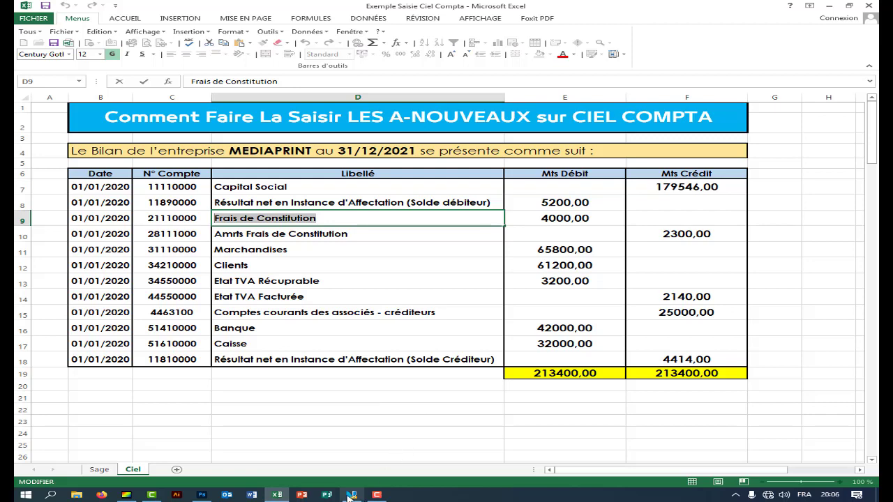
click(350, 495)
click(262, 205)
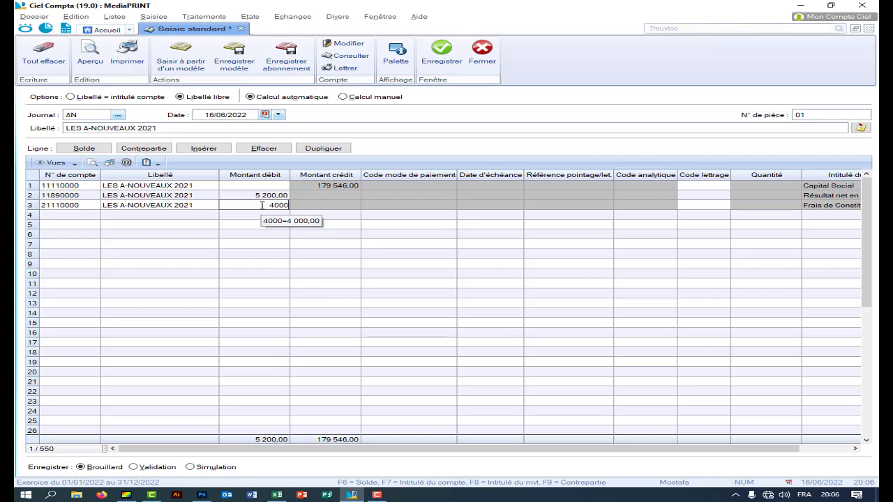
key(Return)
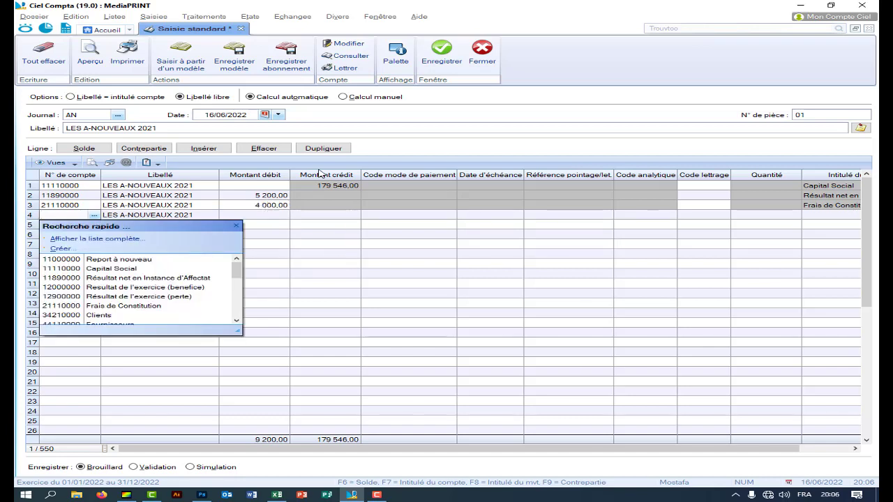
- Copy 28111000 from Excel C10 into row 4's account and agree to create it
click(279, 495)
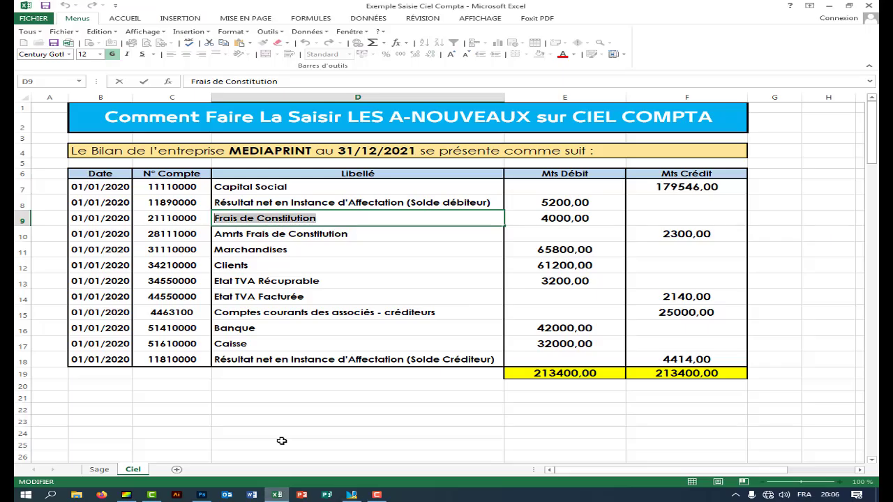
double_click(353, 234)
drag(354, 235, 230, 234)
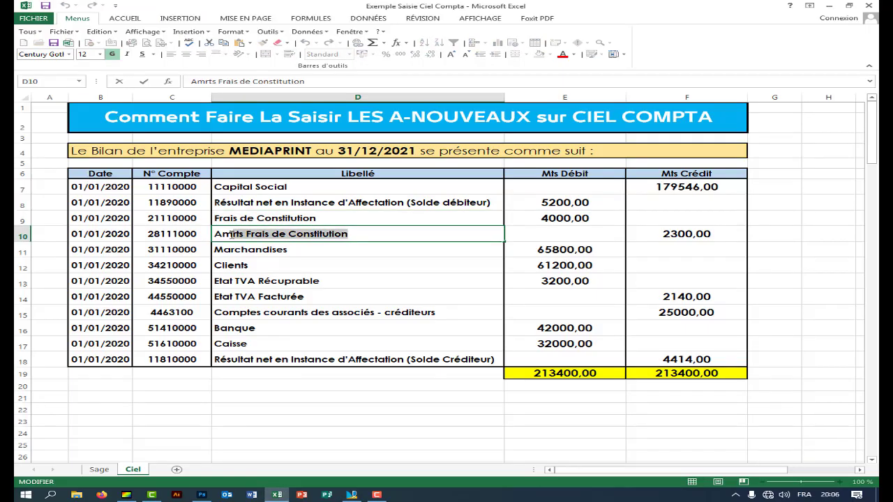
click(201, 234)
right_click(154, 234)
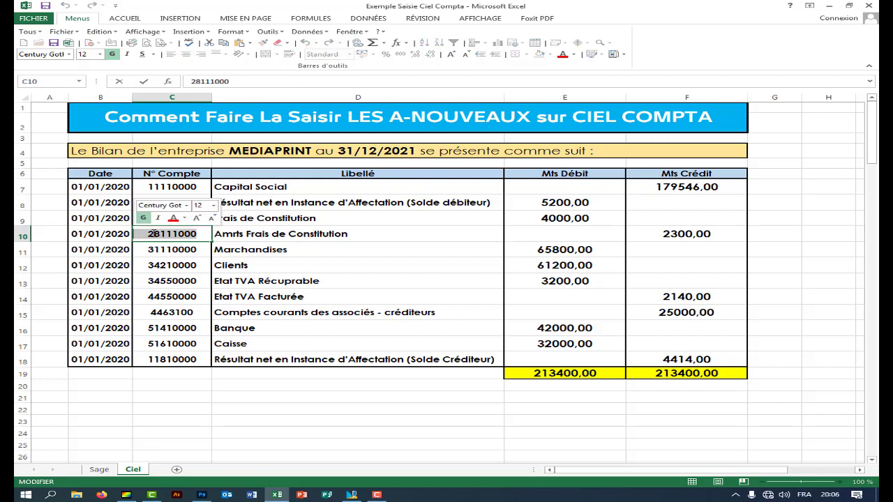
click(177, 252)
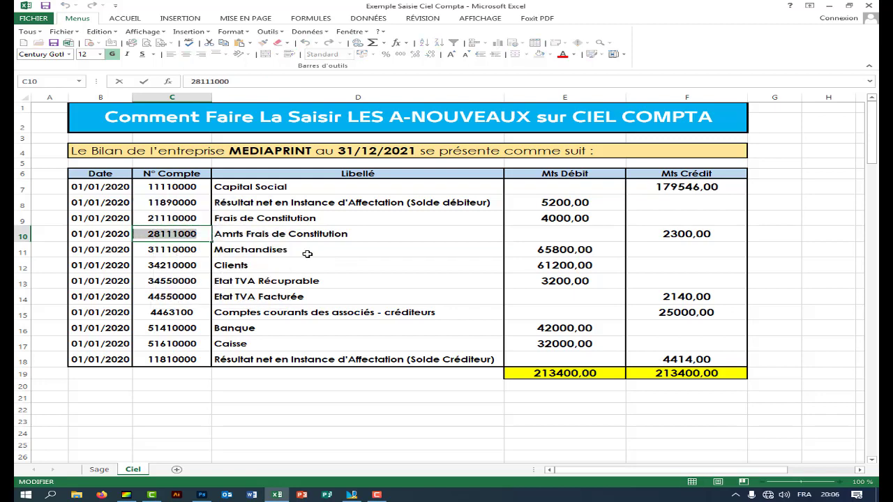
click(351, 494)
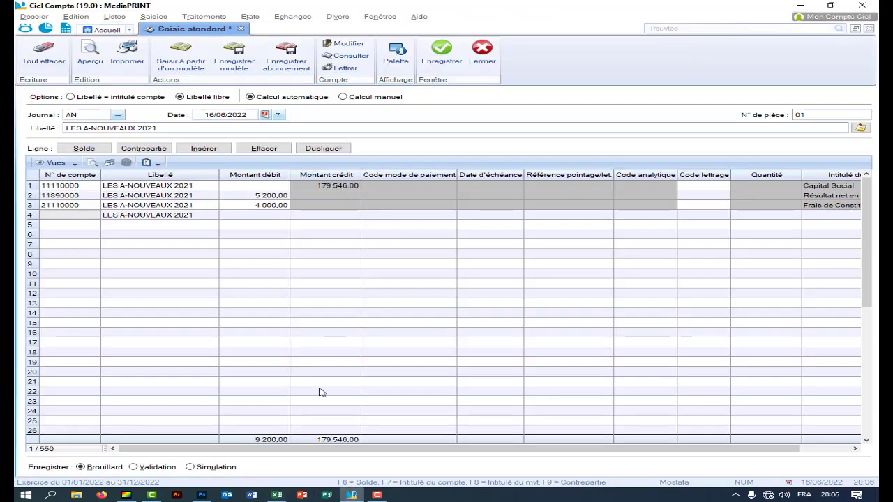
click(72, 215)
right_click(72, 215)
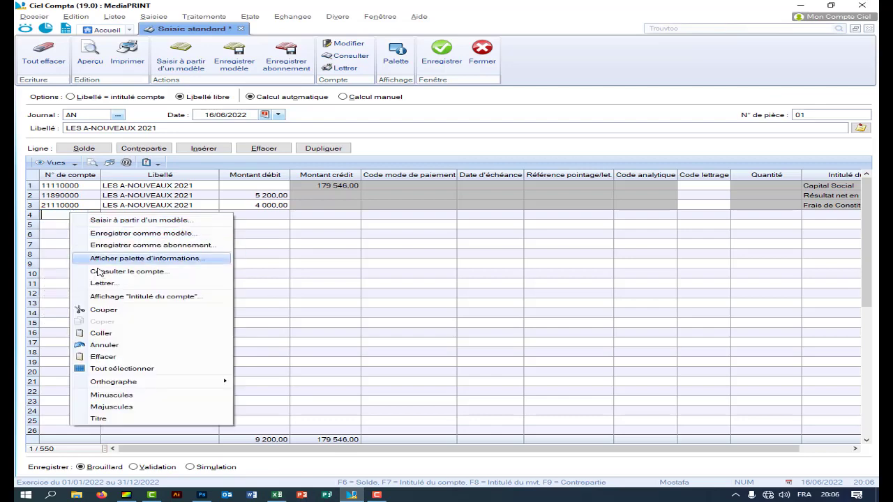
click(117, 334)
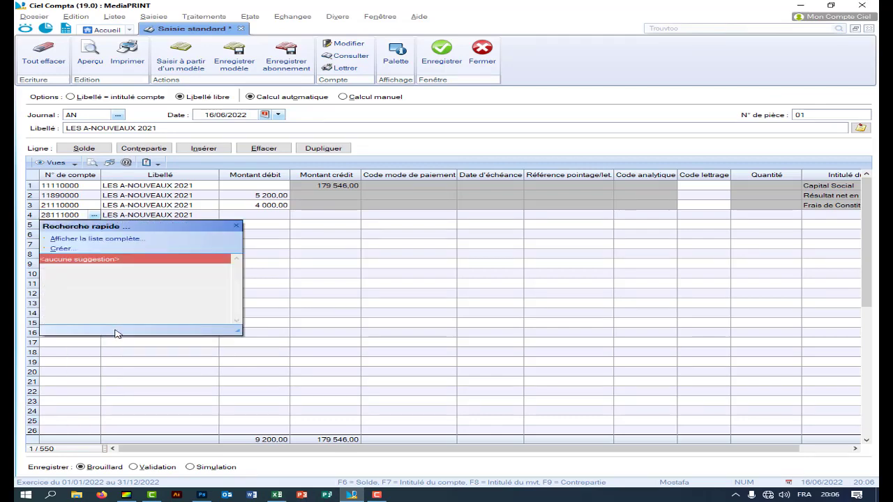
key(Return)
click(302, 222)
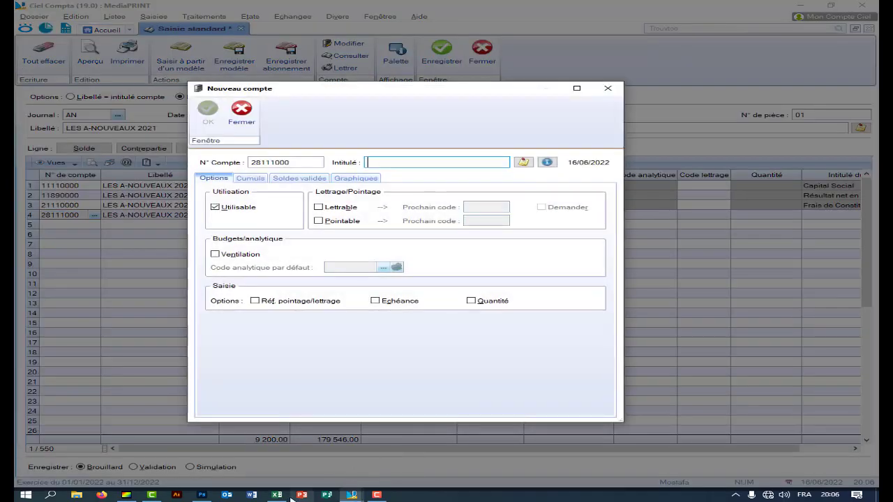
- Title the new account 28111000 Amrts Frais de Constitution from Excel D10 and save it
click(277, 494)
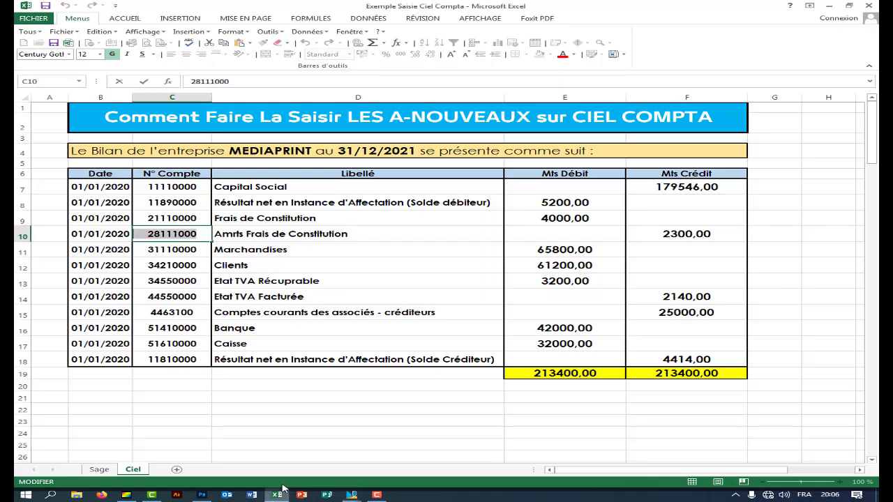
double_click(364, 234)
drag(363, 233, 214, 235)
right_click(239, 236)
click(262, 253)
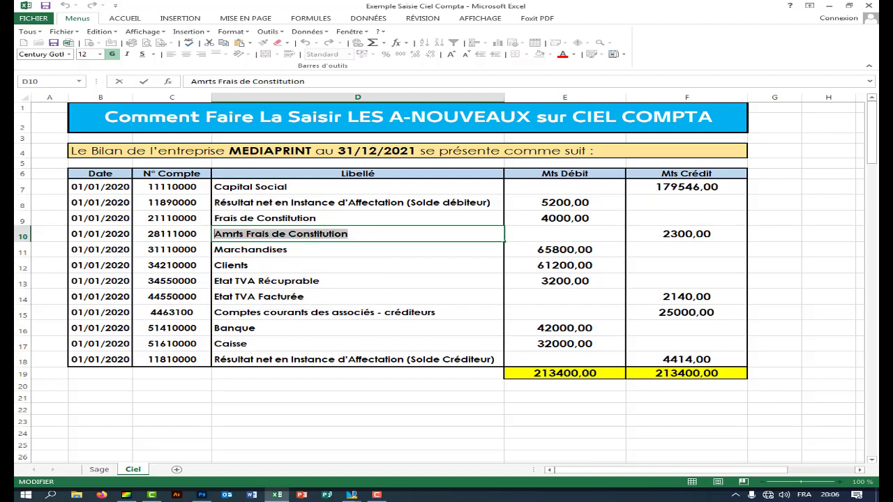
mouse_move(352, 494)
click(403, 461)
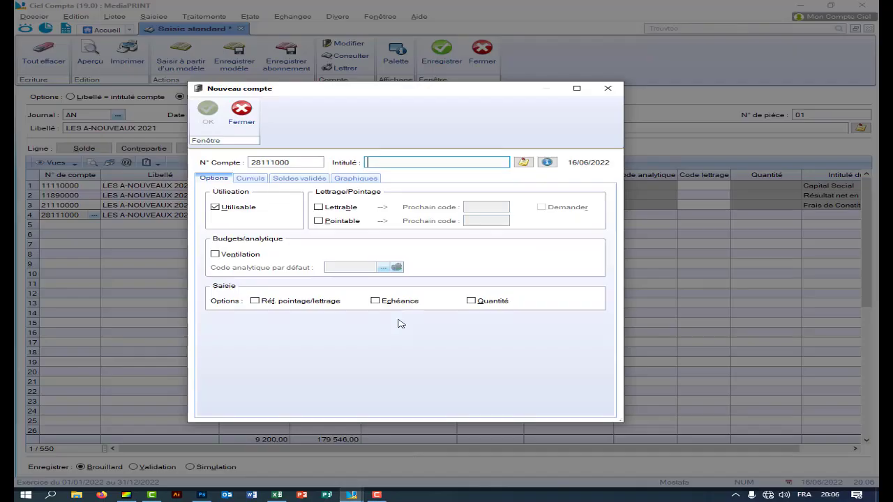
right_click(379, 165)
click(407, 196)
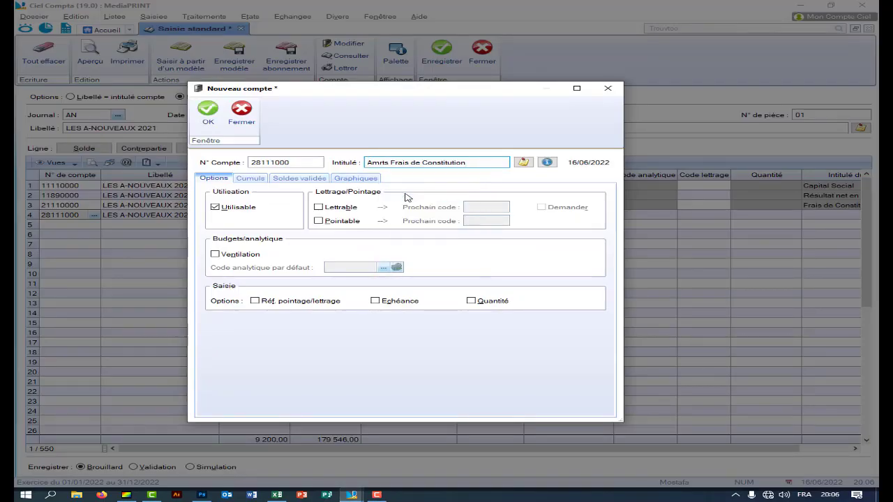
click(208, 117)
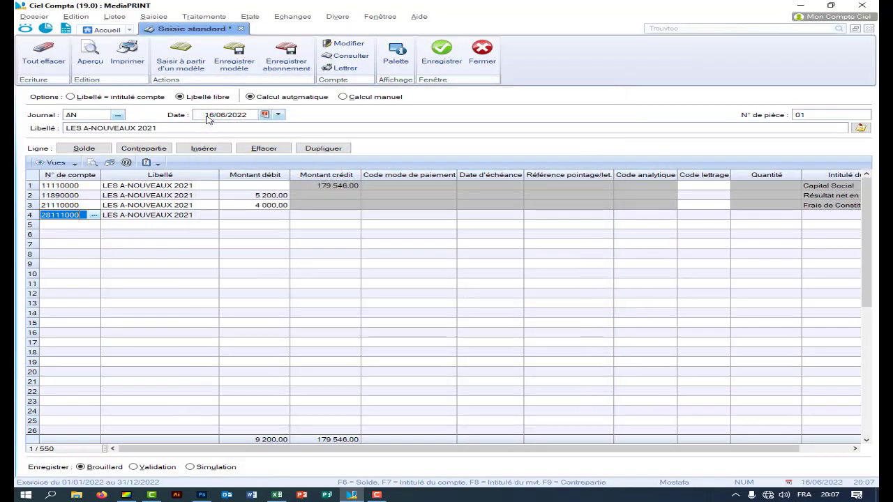
- Copy 2300 from Excel F10 as row 4's credit, raising total credit to 181 846,00
click(277, 489)
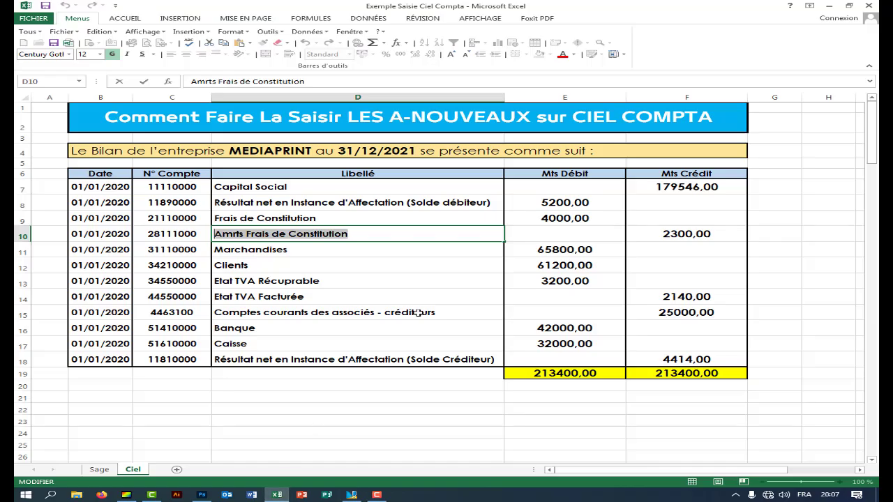
click(645, 234)
double_click(645, 234)
double_click(695, 234)
right_click(694, 236)
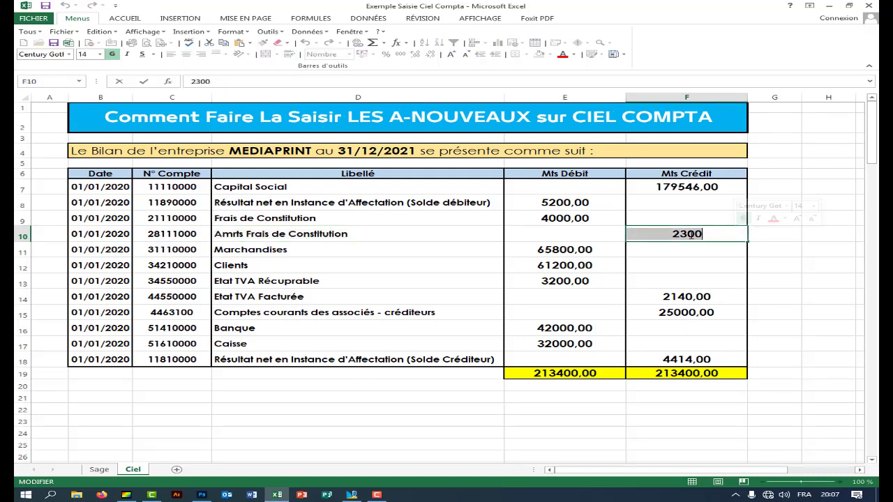
click(712, 253)
click(352, 494)
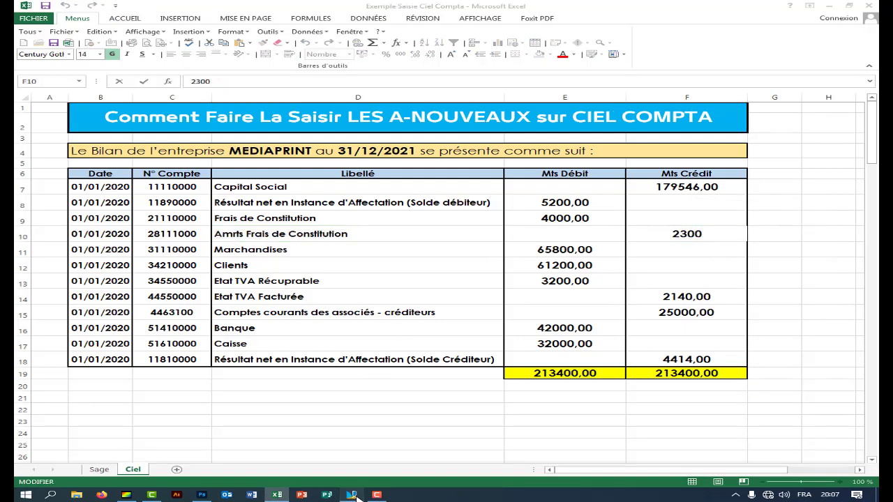
click(330, 214)
right_click(331, 215)
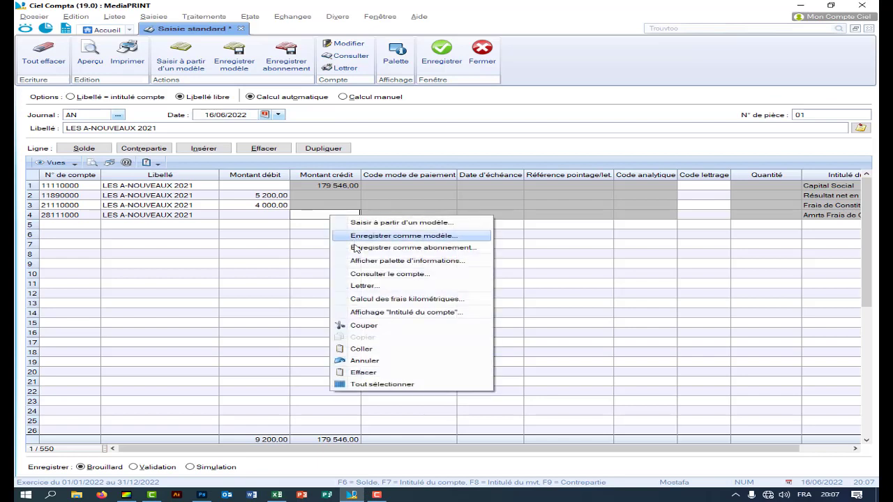
click(361, 348)
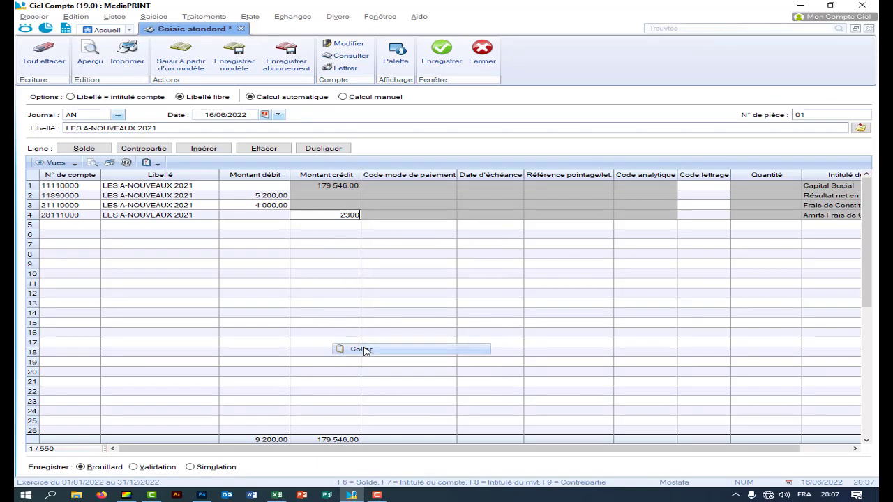
key(Return)
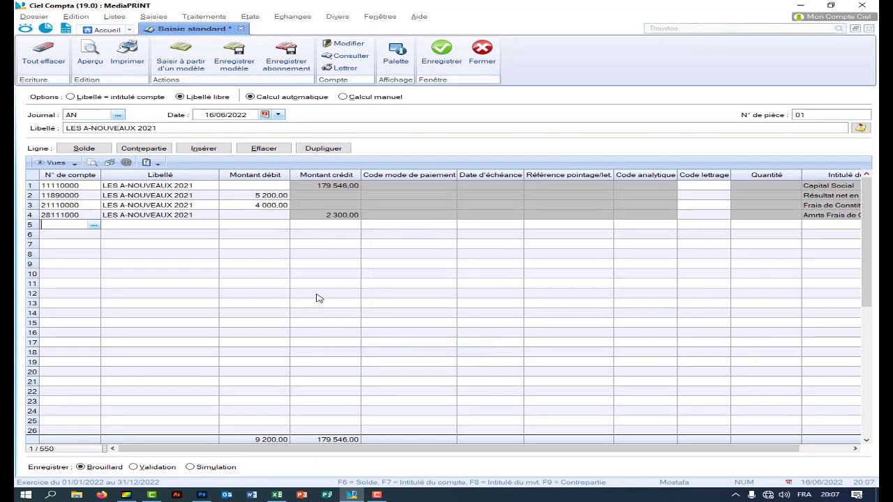
- Copy account number 31110000 from cell C11 of the Excel balance sheet
click(277, 494)
click(304, 251)
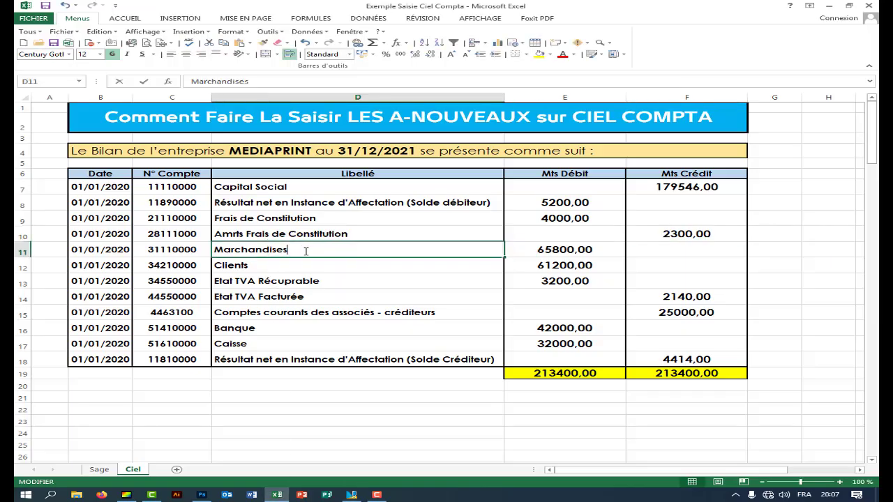
click(205, 249)
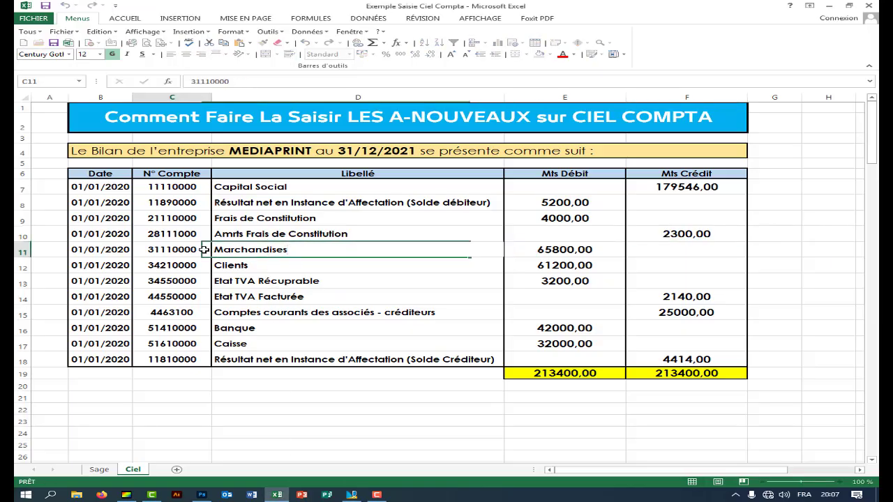
right_click(147, 249)
click(174, 267)
- Paste 31110000 on journal line 5 and create it as new account Marchandises
click(351, 495)
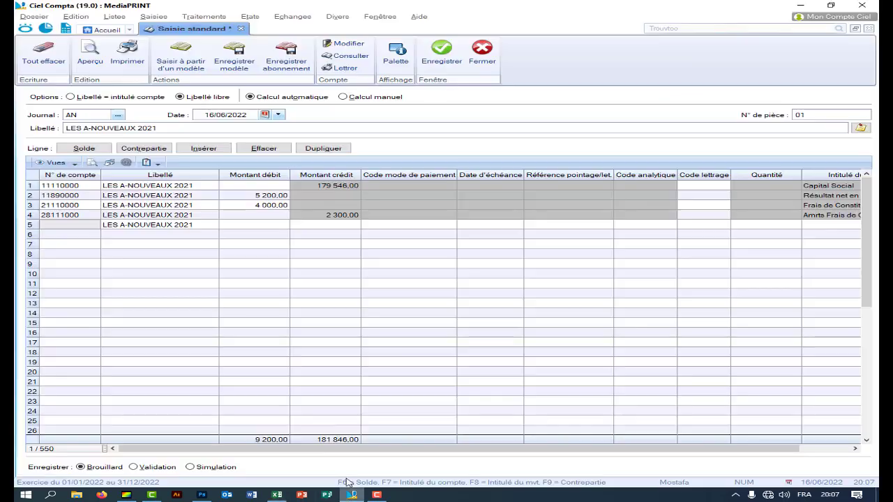
click(65, 225)
right_click(65, 226)
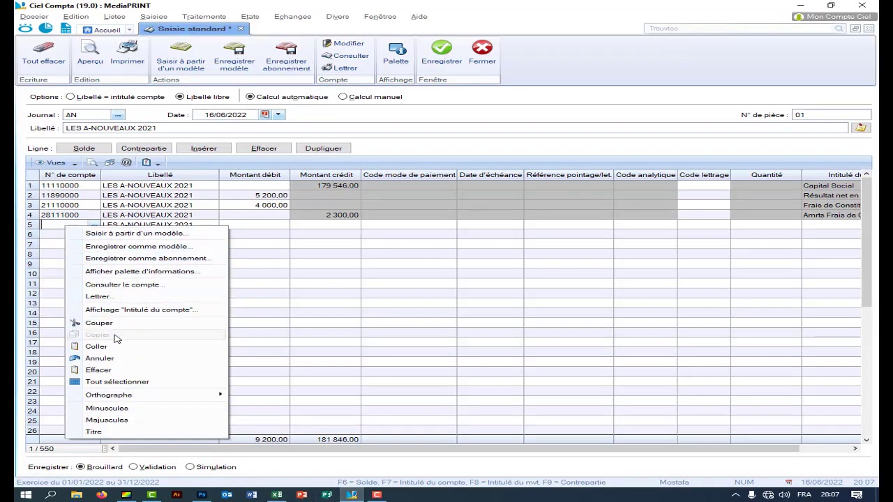
click(97, 347)
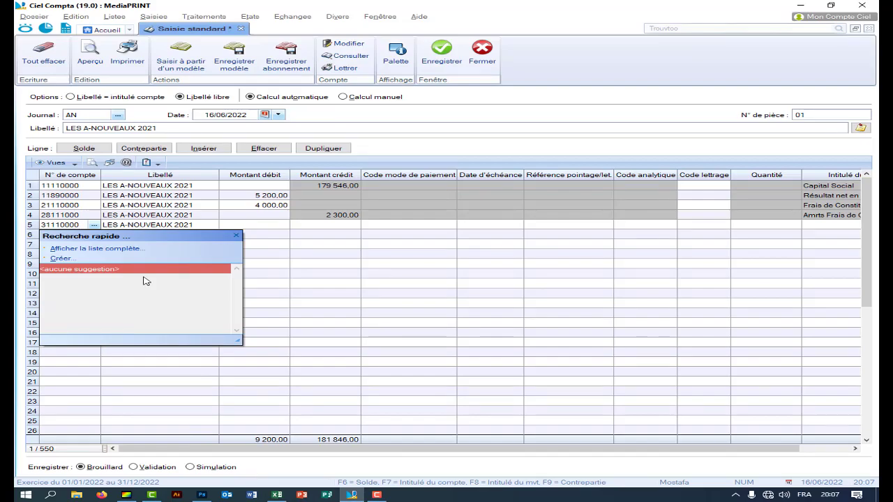
key(Return)
key(Escape)
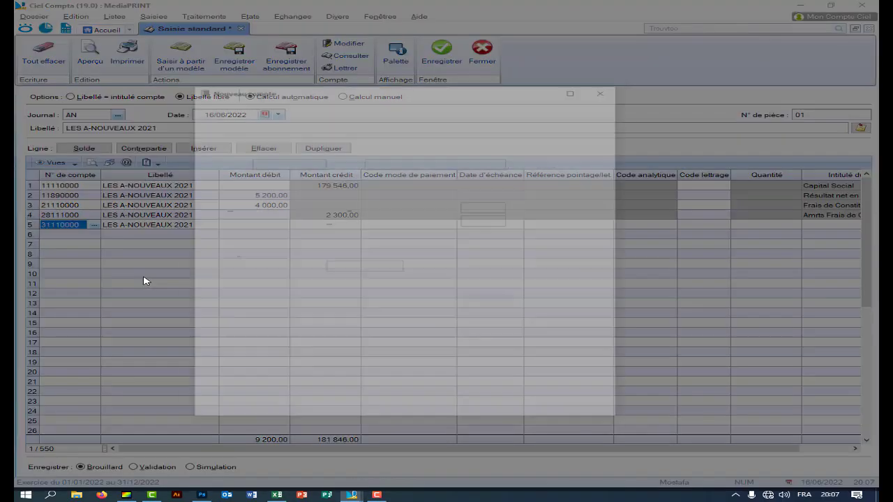
text(Marchandises)
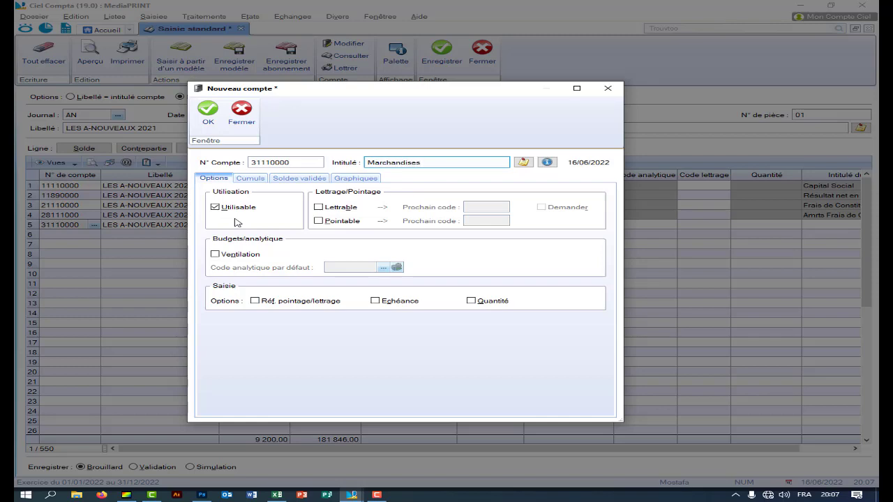
click(202, 114)
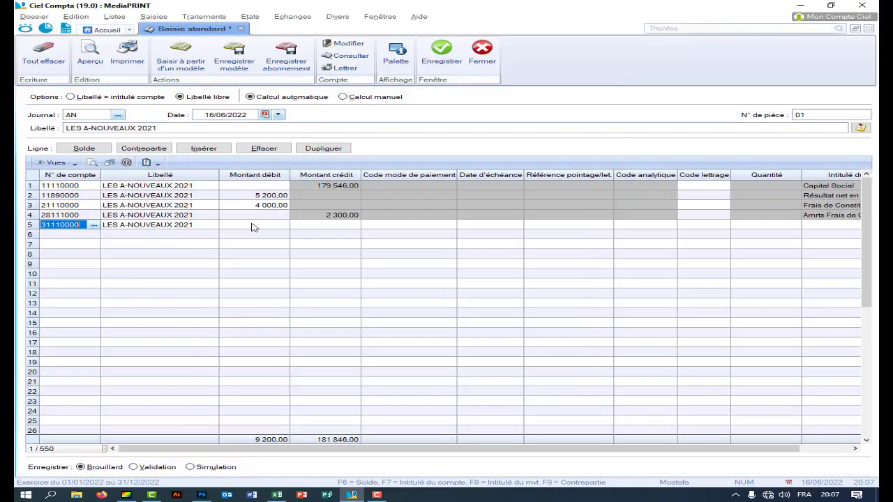
- Keep LES A-NOUVEAUX 2021 as line 5's label instead of the account name
key(Tab)
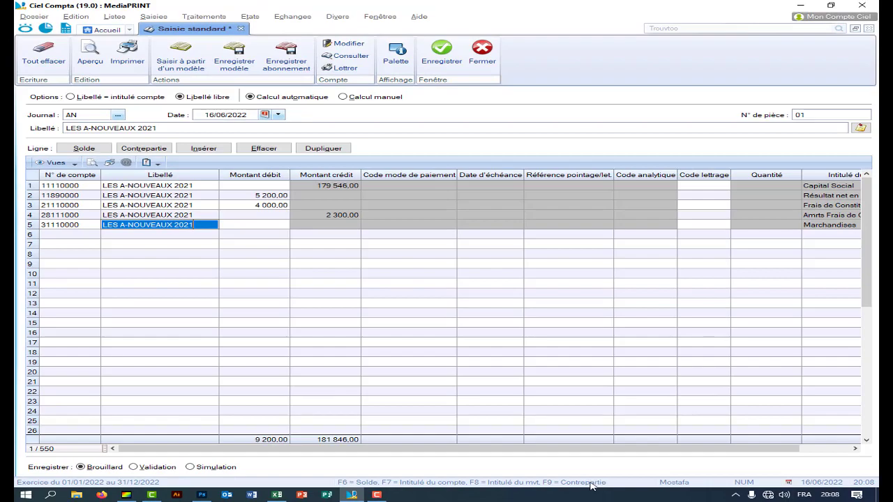
key(F7)
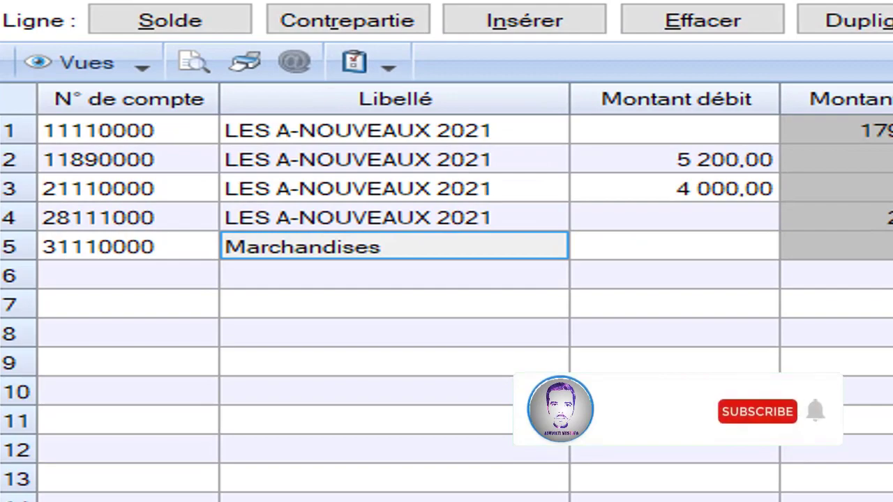
key(ctrl+z)
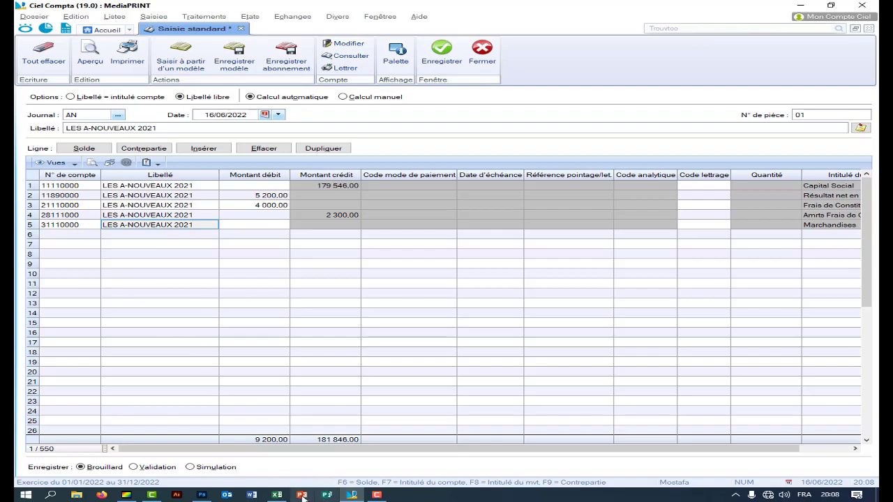
- Copy the 65800 amount from cell E11 in the Excel balance sheet
click(277, 494)
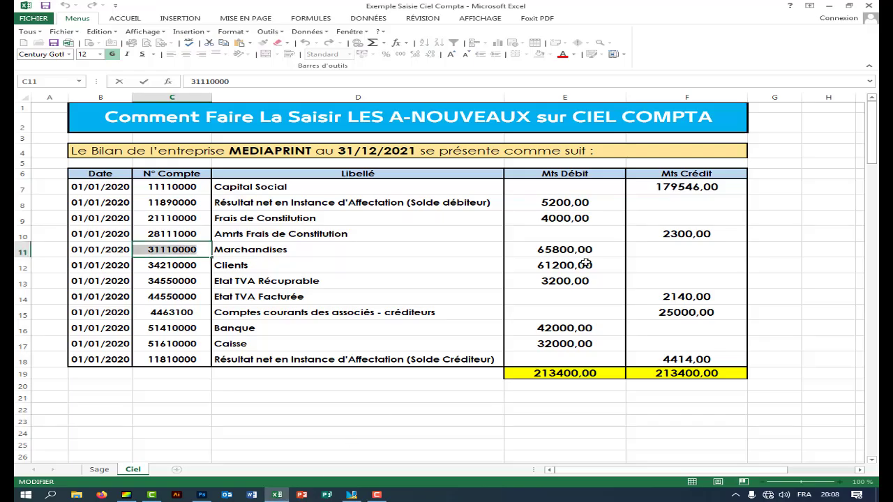
double_click(526, 249)
drag(547, 249, 584, 250)
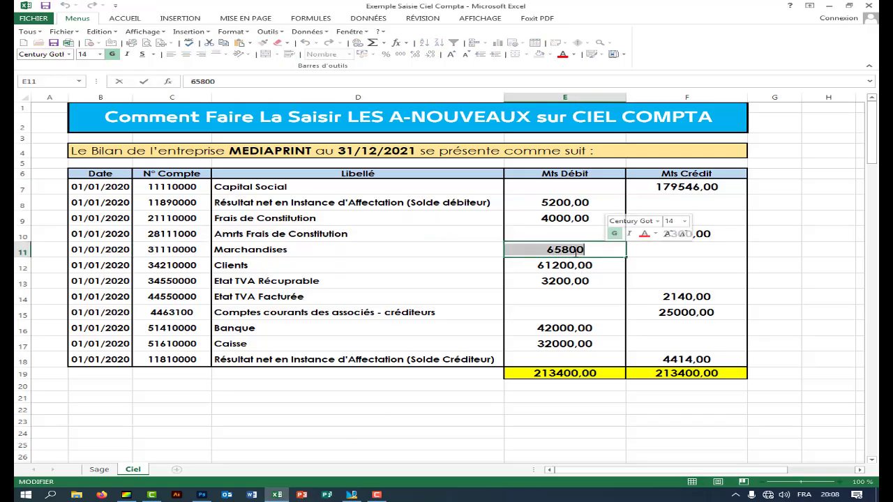
right_click(572, 252)
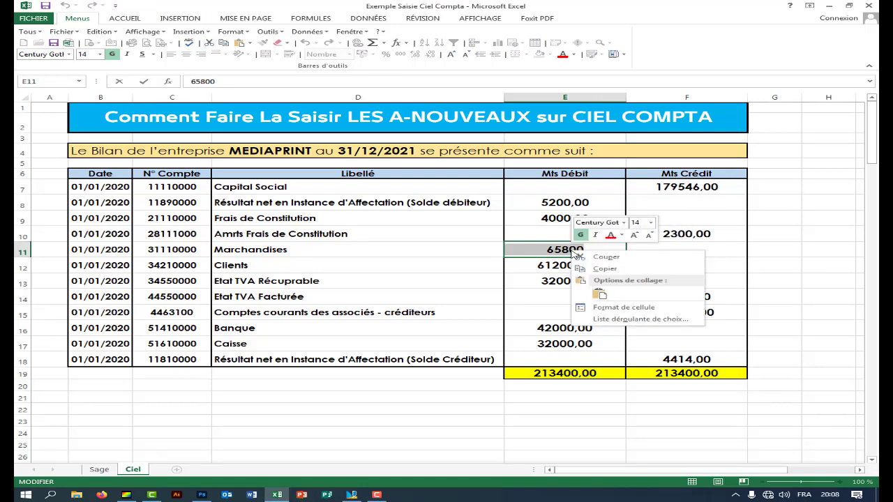
click(581, 270)
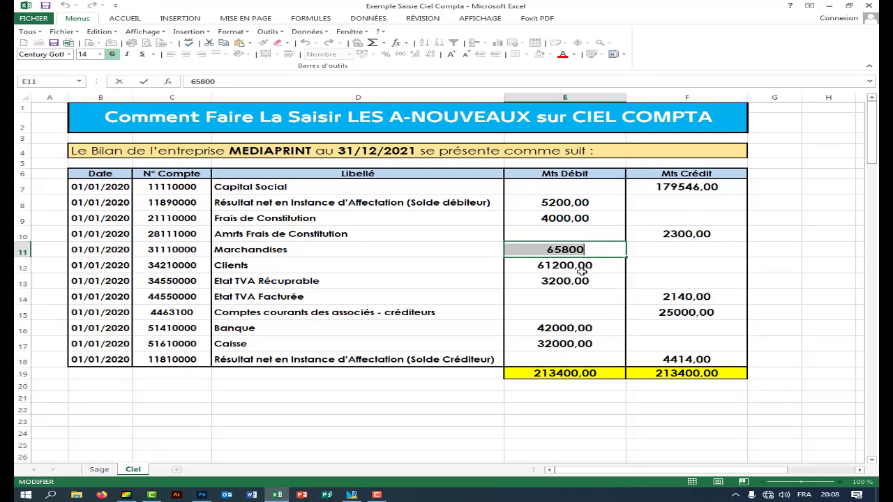
- Paste 65 800,00 as line 5's debit amount and commit it
click(352, 494)
click(258, 225)
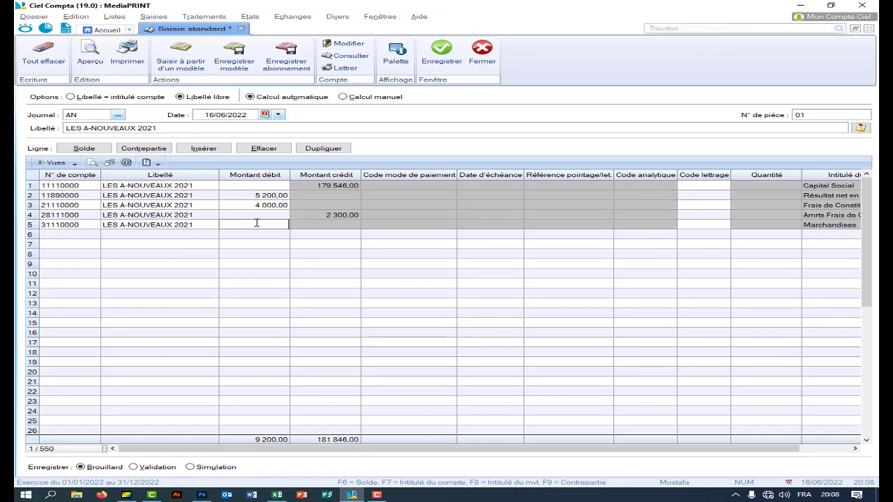
right_click(256, 225)
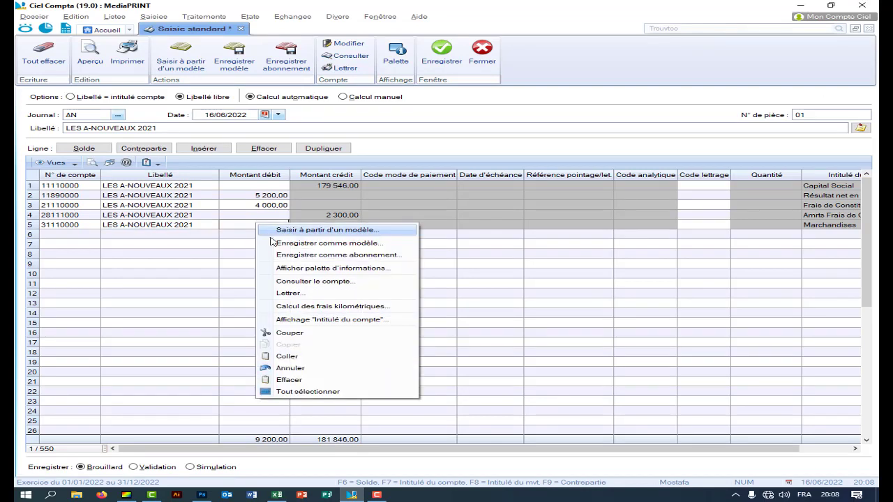
click(294, 357)
key(Return)
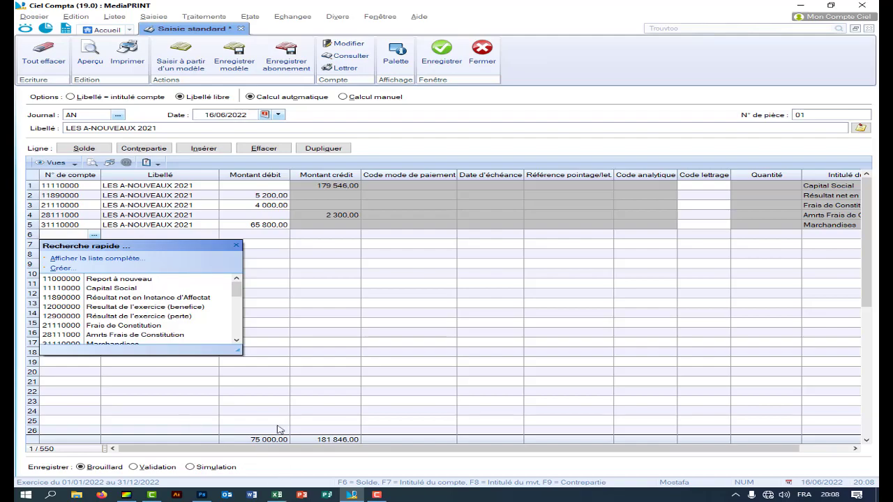
click(276, 495)
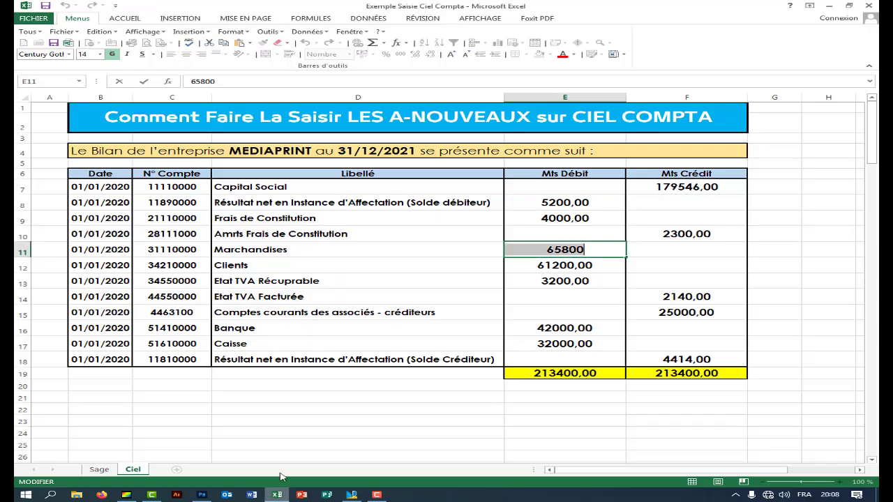
- Copy account number 34210000 from cell C12 in Excel
click(142, 265)
double_click(141, 265)
right_click(197, 265)
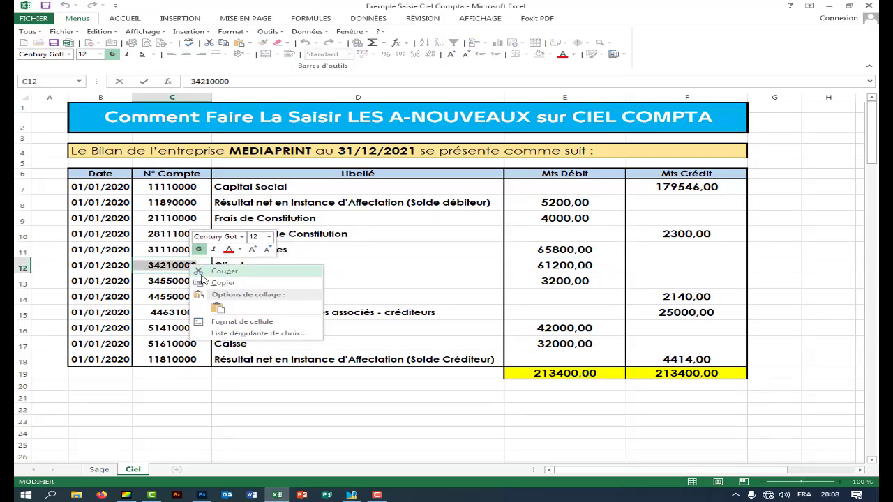
click(204, 282)
- Paste 34210000 Clients on line 6, keeping the LES A-NOUVEAUX 2021 label
click(351, 494)
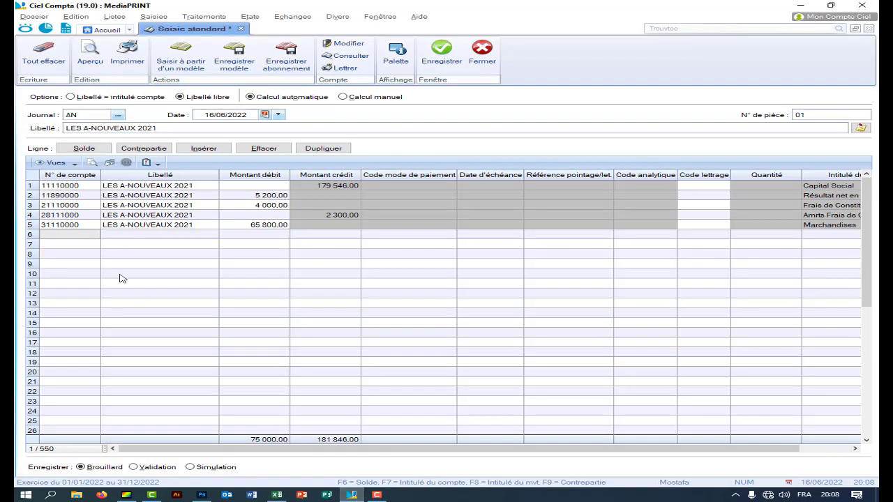
click(70, 236)
right_click(70, 233)
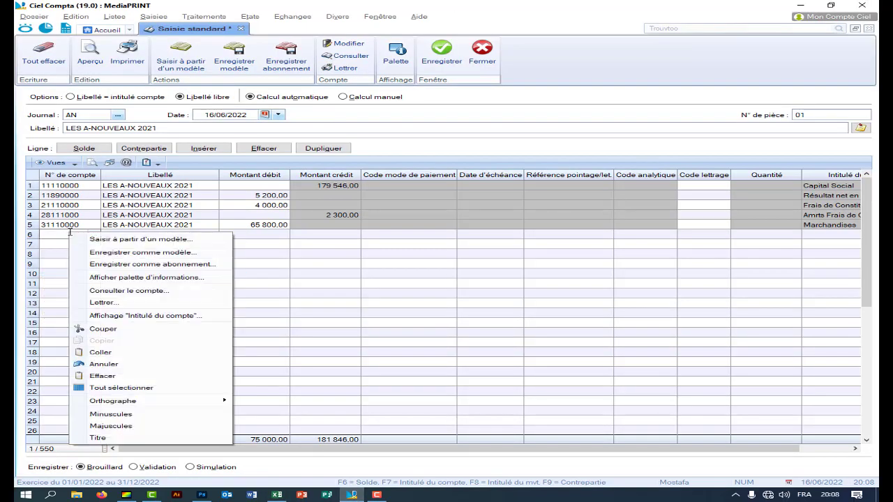
click(101, 352)
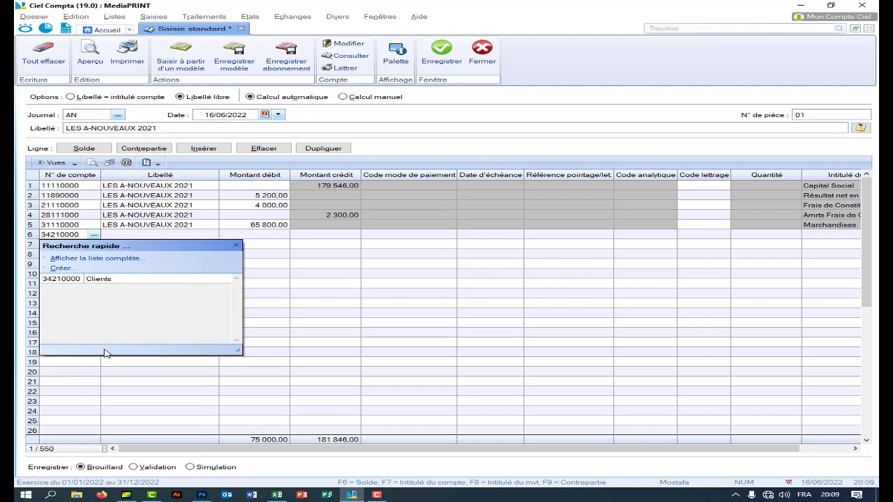
key(Return)
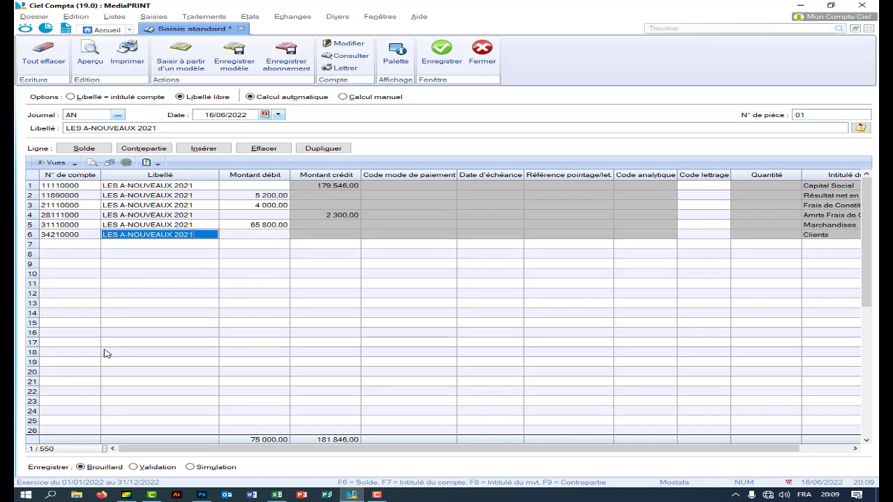
key(F7)
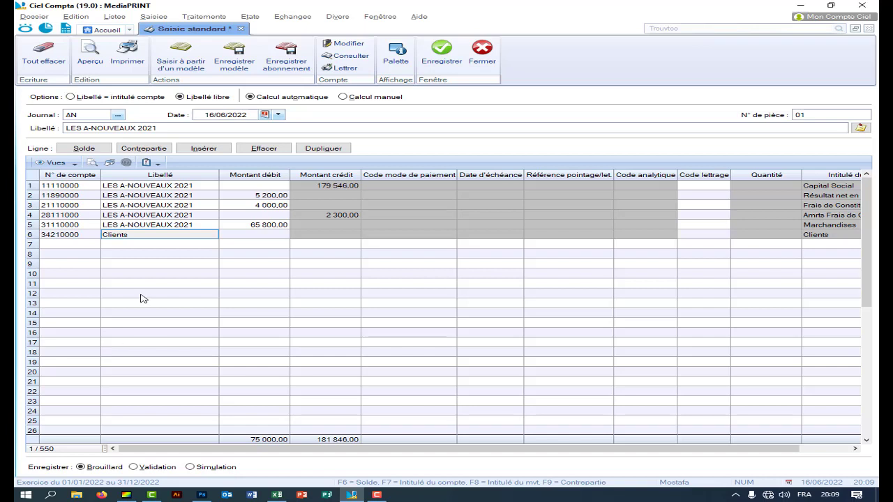
key(F8)
- Copy the 61200 amount from cell E12 in Excel
mouse_move(352, 496)
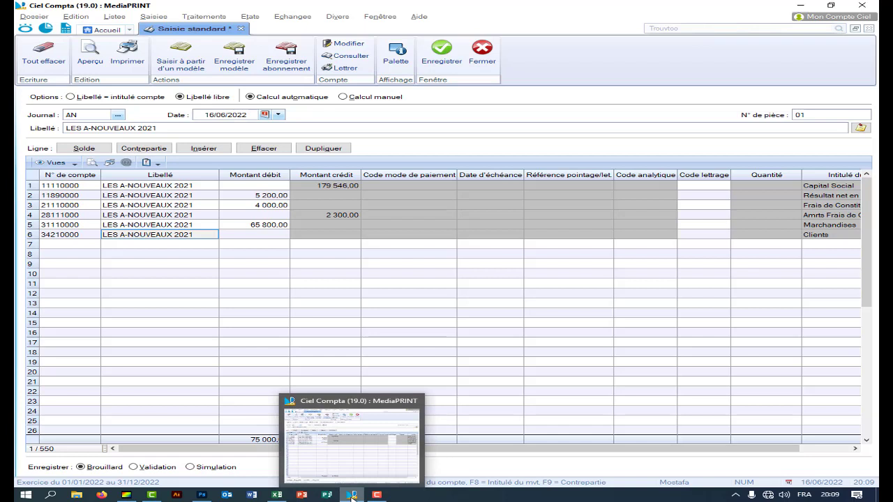
click(277, 495)
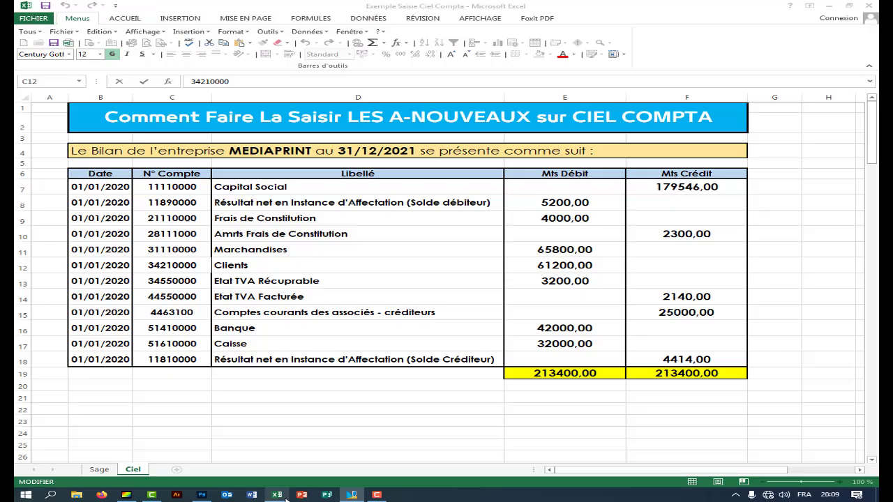
double_click(534, 265)
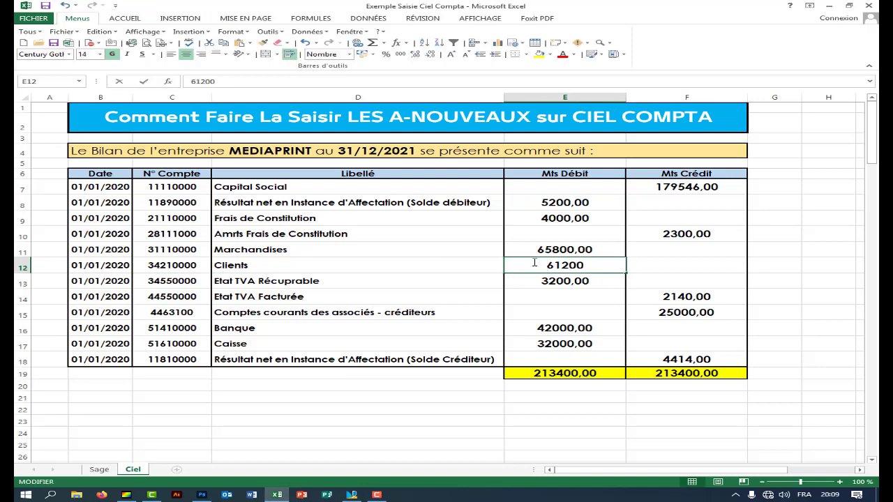
double_click(575, 266)
right_click(574, 266)
click(602, 283)
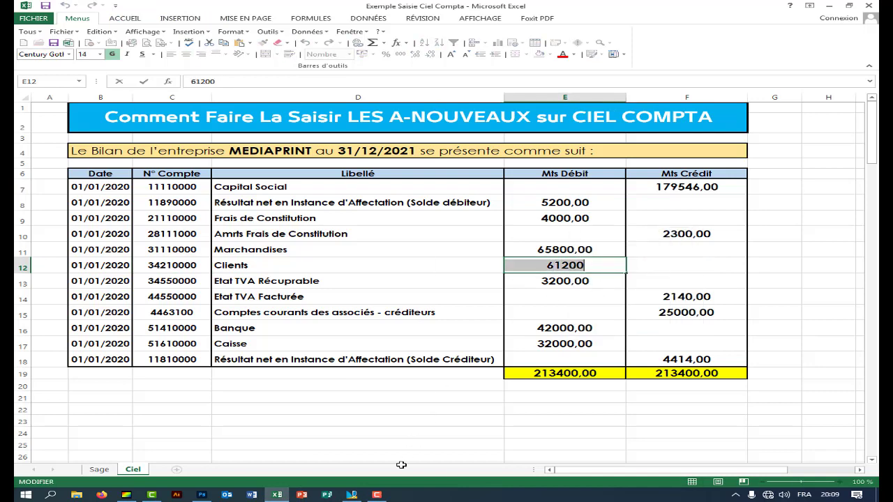
- Paste 61 200,00 as line 6's debit amount and commit it
click(376, 494)
click(263, 234)
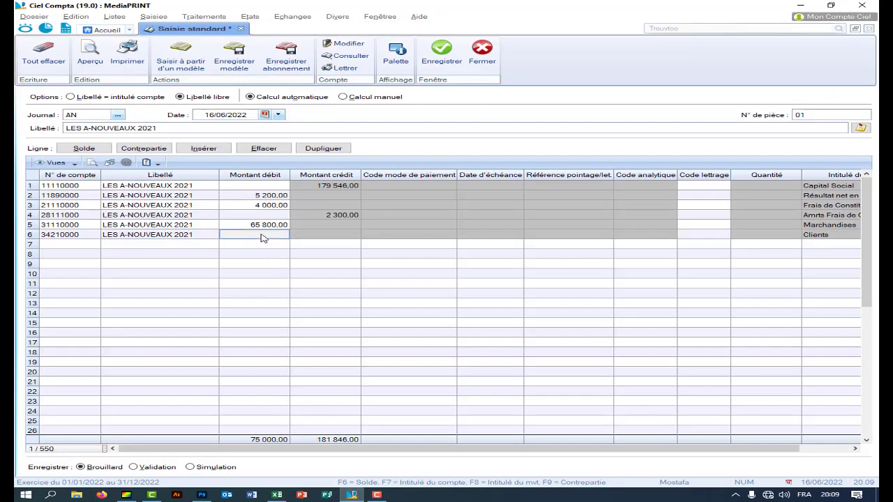
right_click(264, 238)
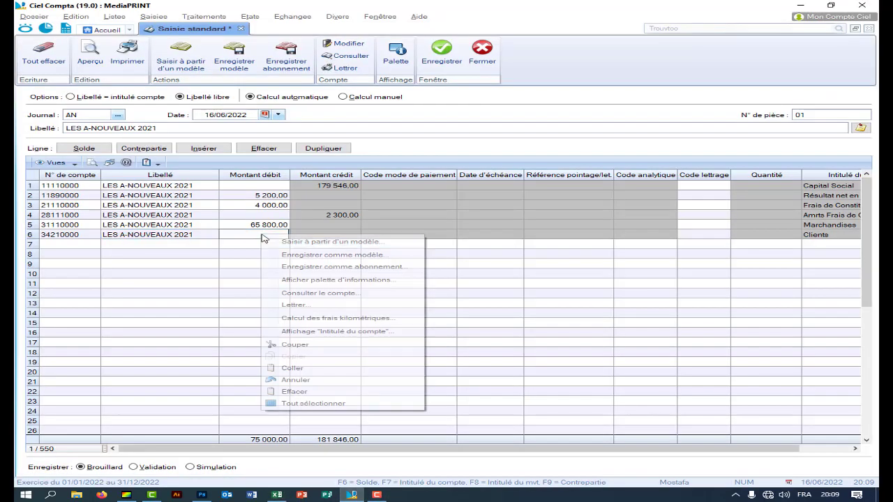
click(293, 367)
key(Return)
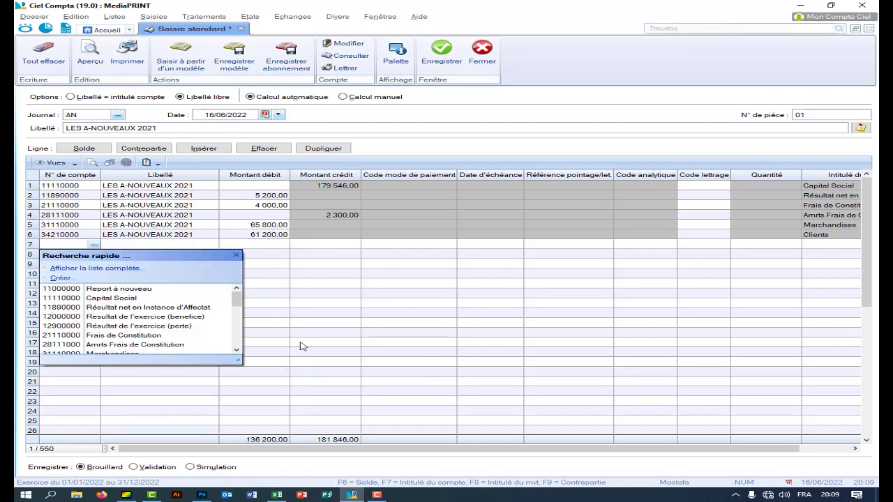
click(277, 495)
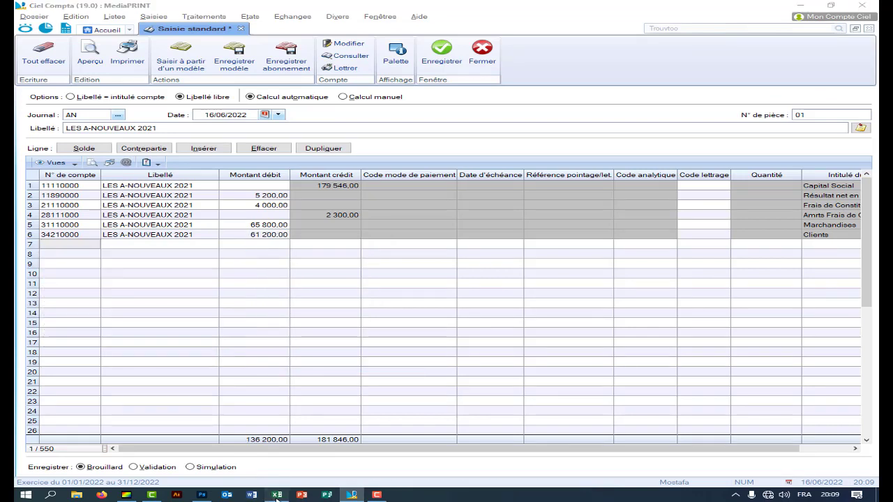
- Copy account number 34550000 from cell C13 in Excel
double_click(321, 282)
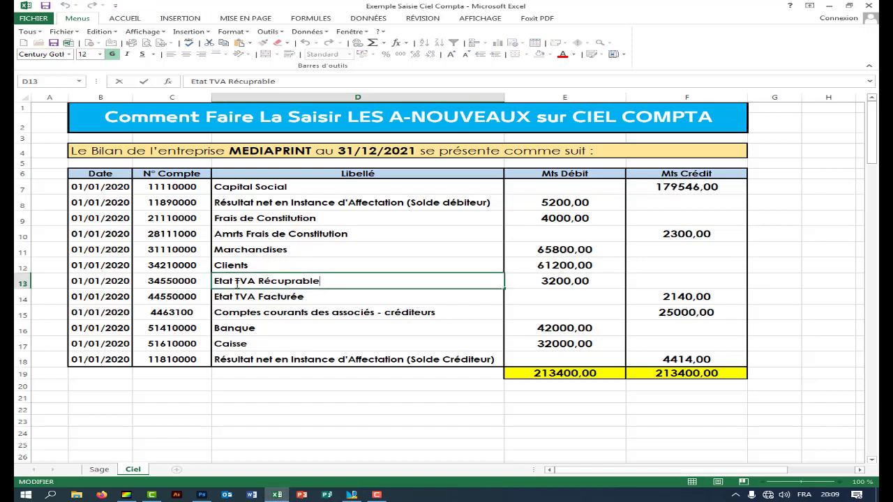
click(194, 280)
right_click(154, 281)
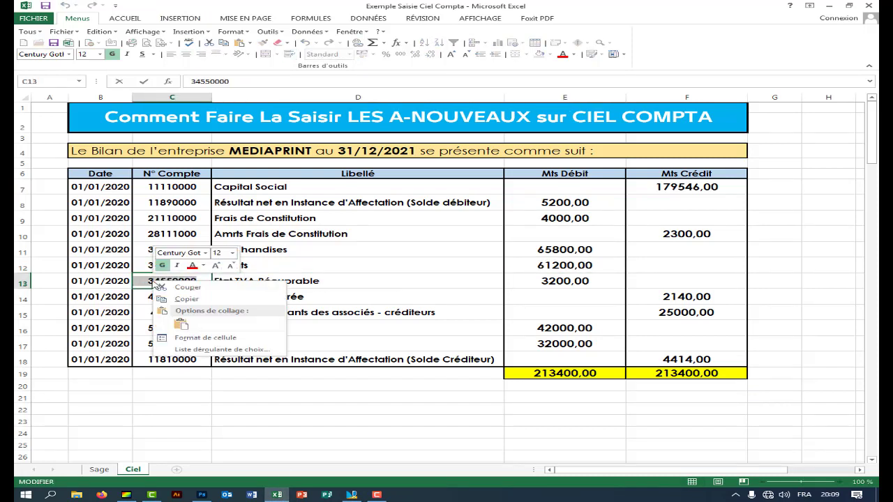
click(180, 300)
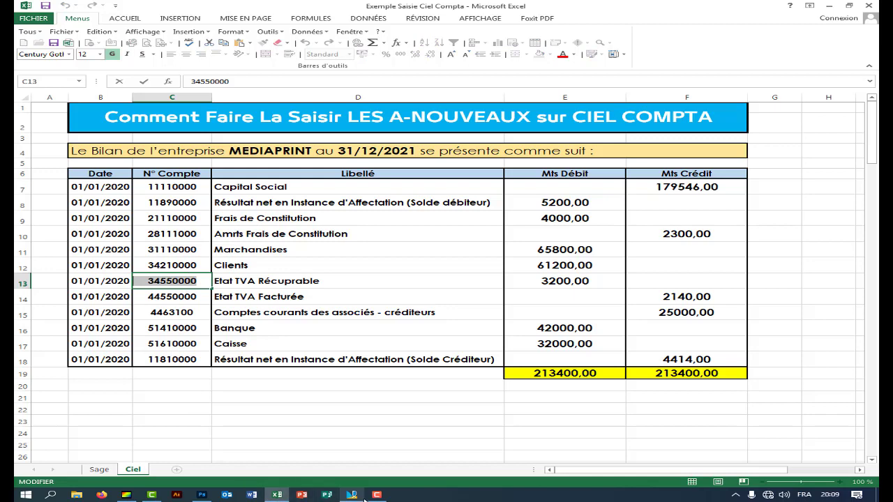
- Paste 34550000 on line 7 and agree to create it as a new account
click(352, 494)
click(77, 245)
right_click(77, 245)
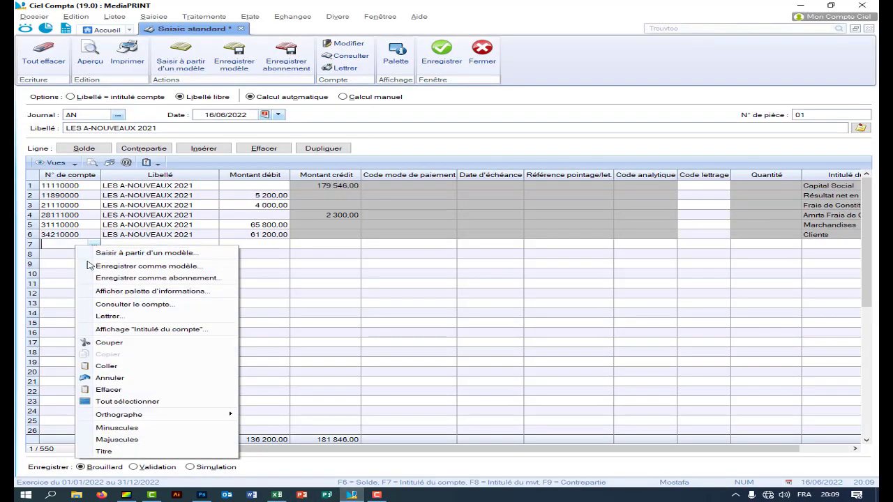
click(125, 366)
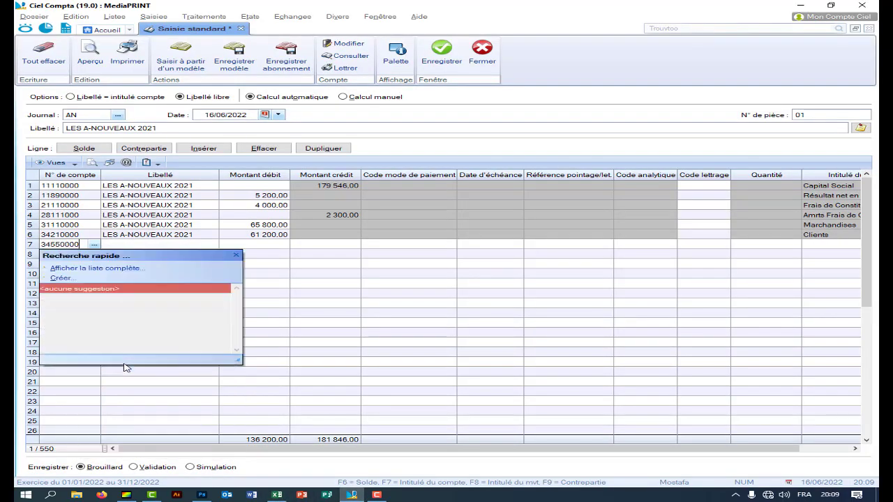
key(Return)
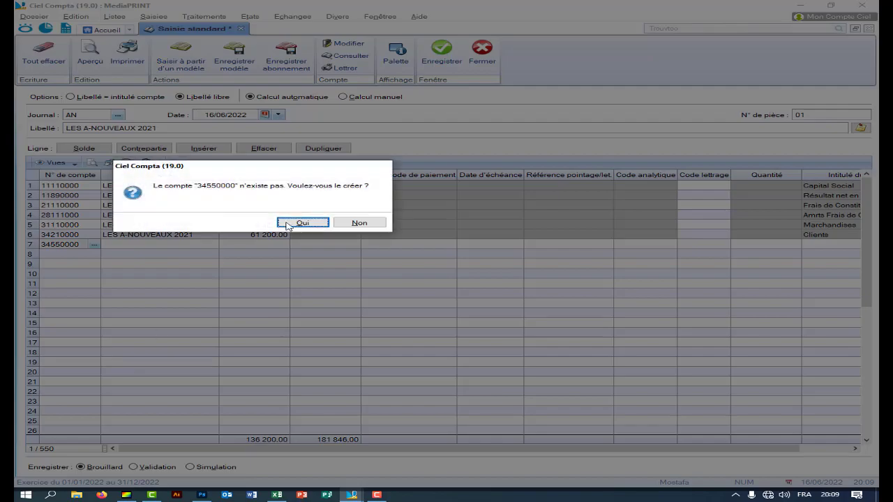
click(302, 222)
- Copy the label Etat TVA Récuprable from cell D13 in Excel
click(277, 494)
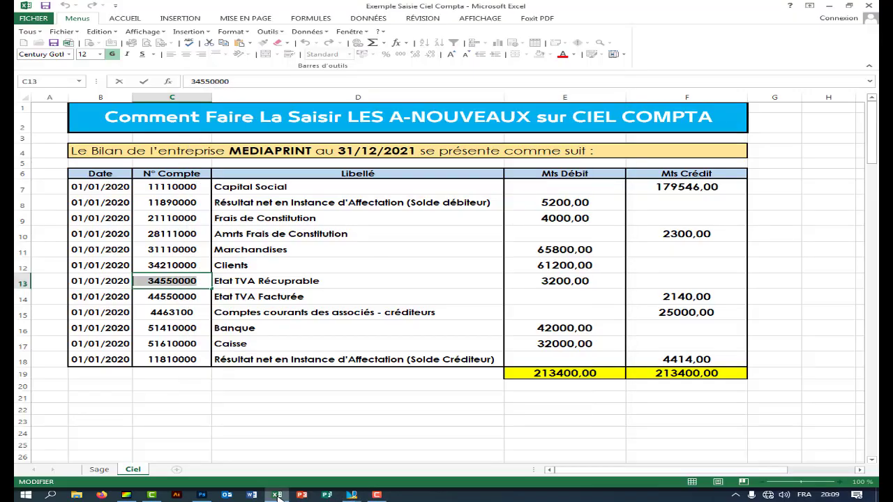
double_click(332, 280)
drag(332, 280, 214, 281)
right_click(214, 281)
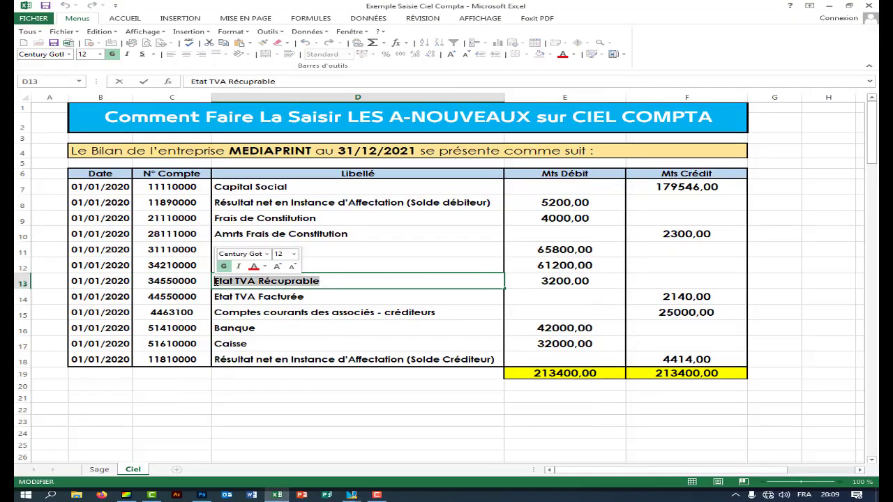
click(241, 300)
- Paste Etat TVA Récuprable as the new account's Intitulé and save account 34550000
click(352, 495)
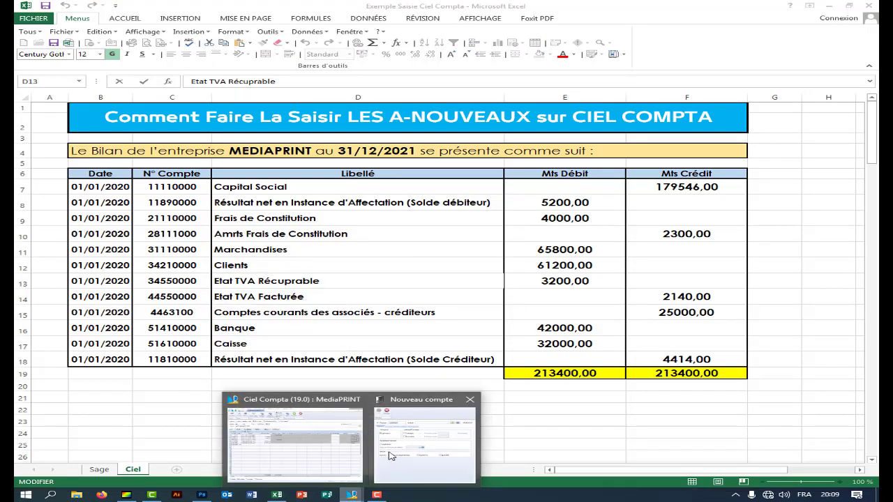
click(348, 464)
right_click(372, 161)
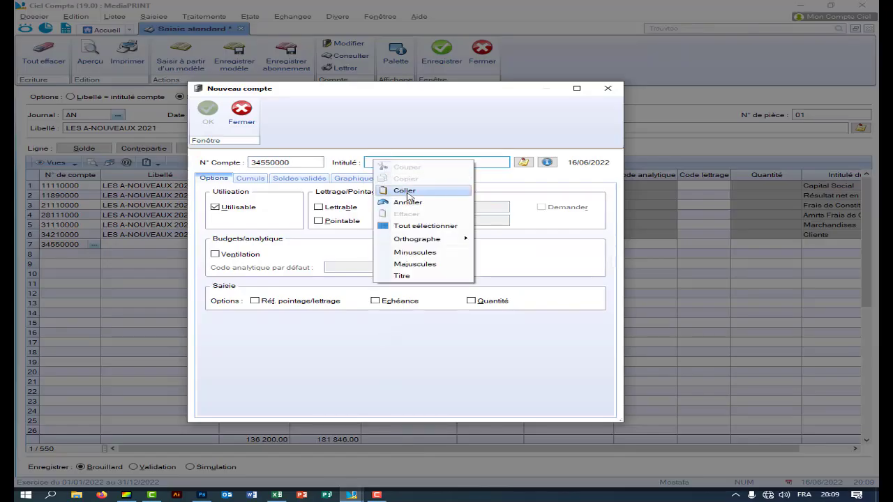
click(394, 184)
click(243, 123)
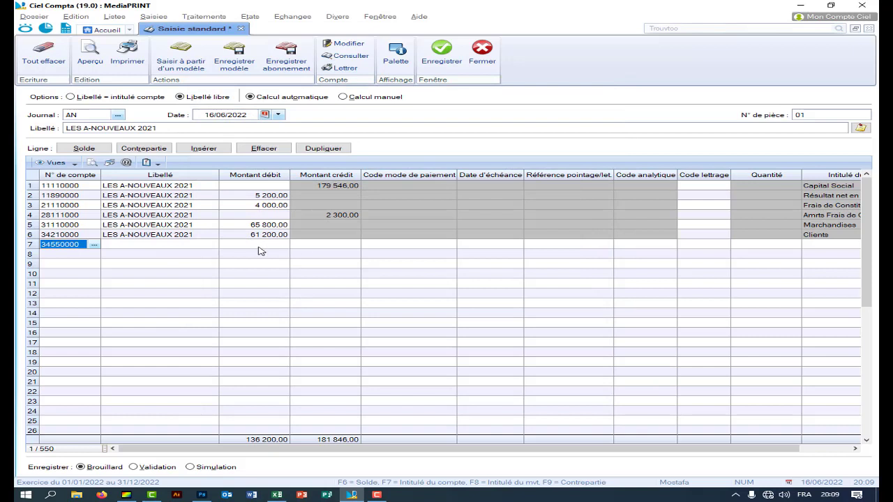
key(Tab)
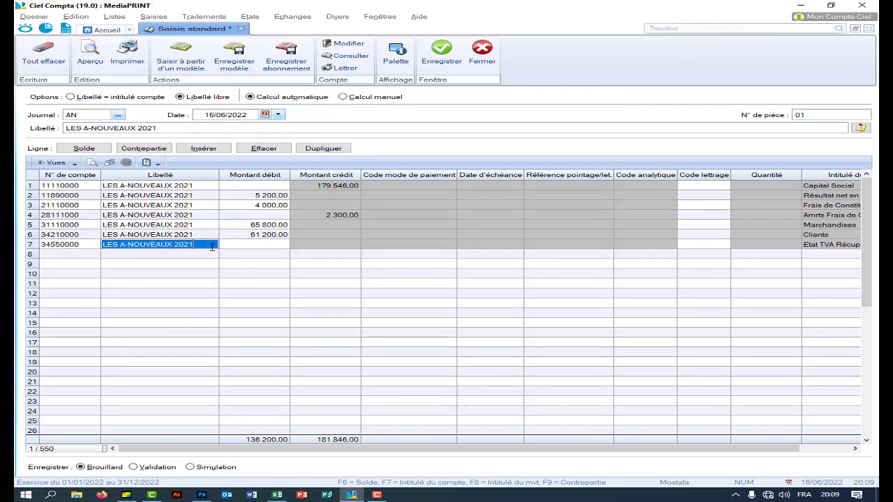
- Enter a 3 200,00 debit on line 7 and move to line 8
click(277, 495)
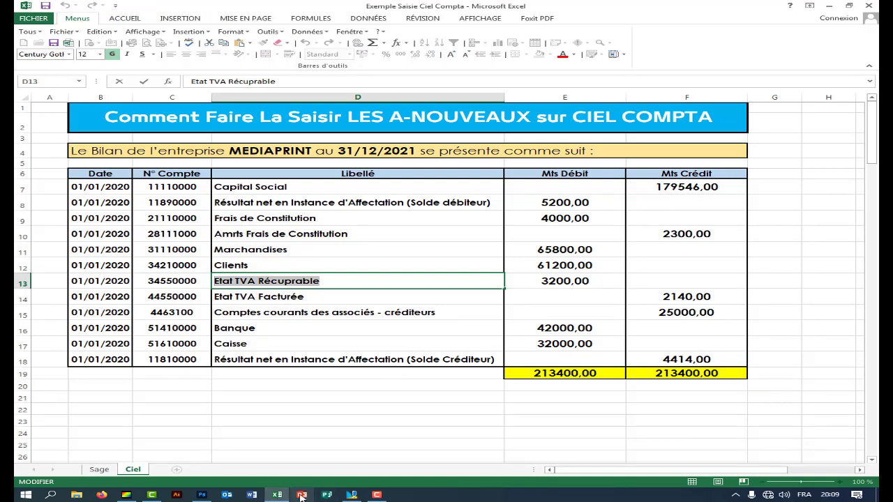
click(350, 495)
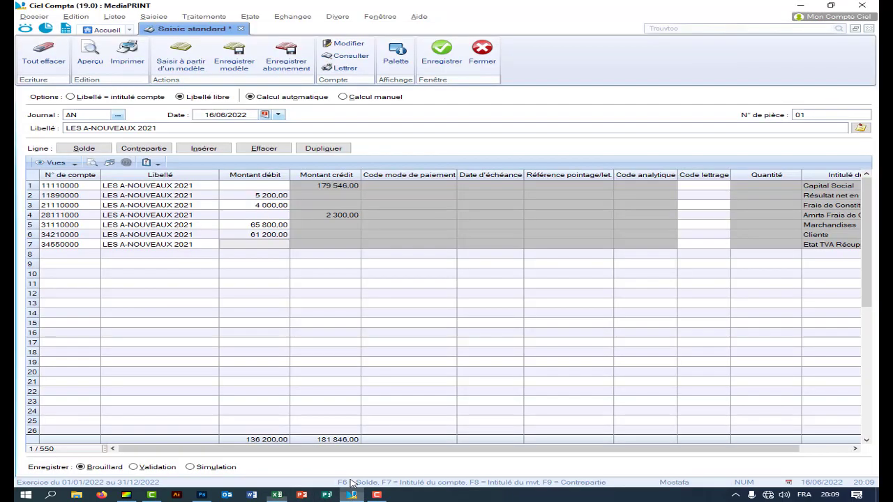
click(263, 245)
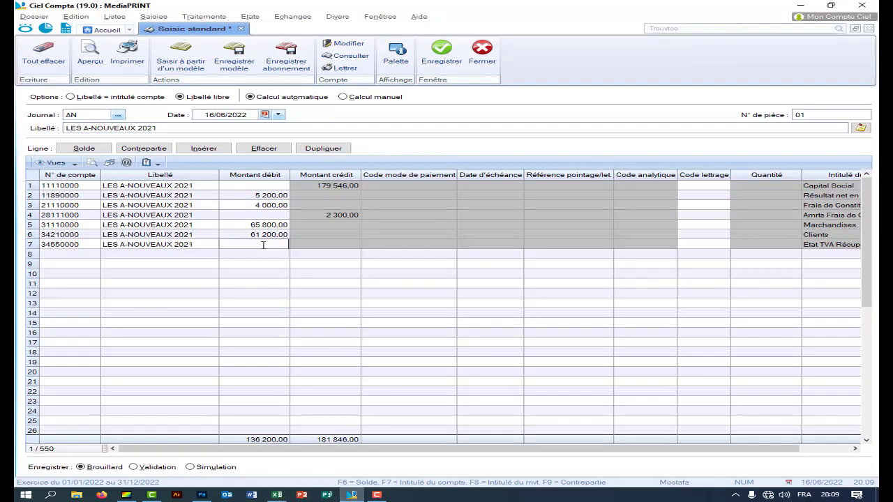
text(300)
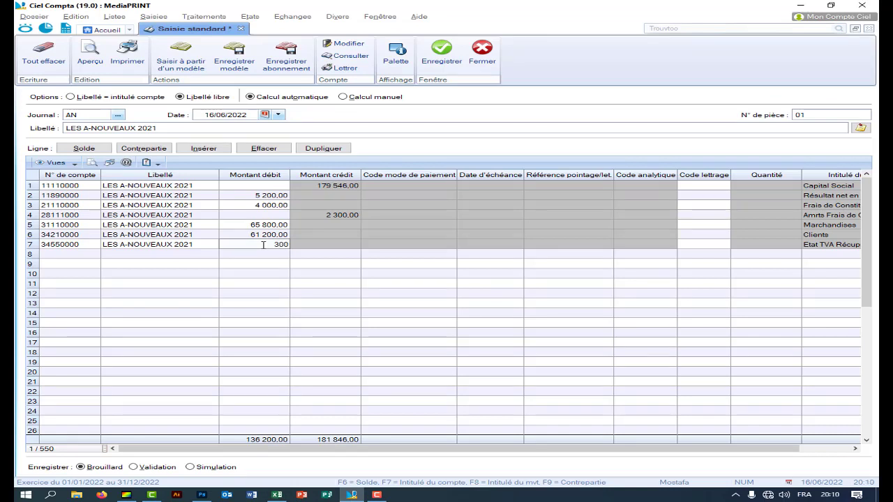
key(BackSpace)
key(BackSpace)
text(2)
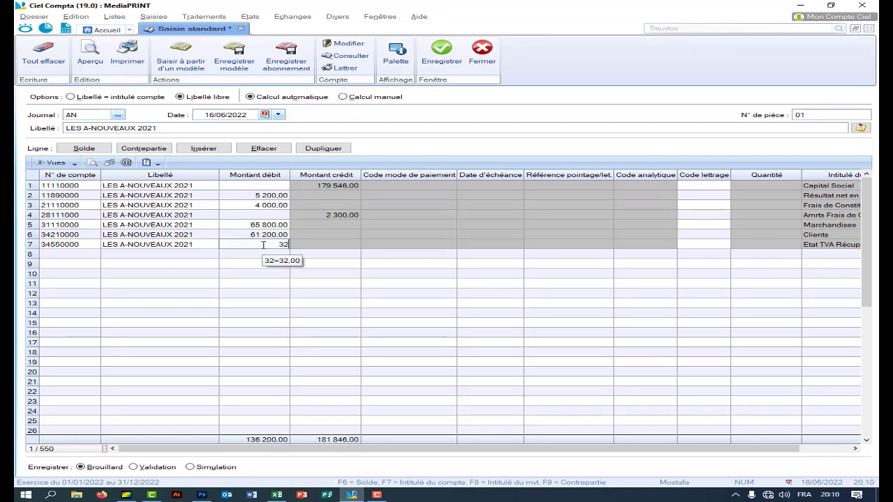
text(00)
key(Return)
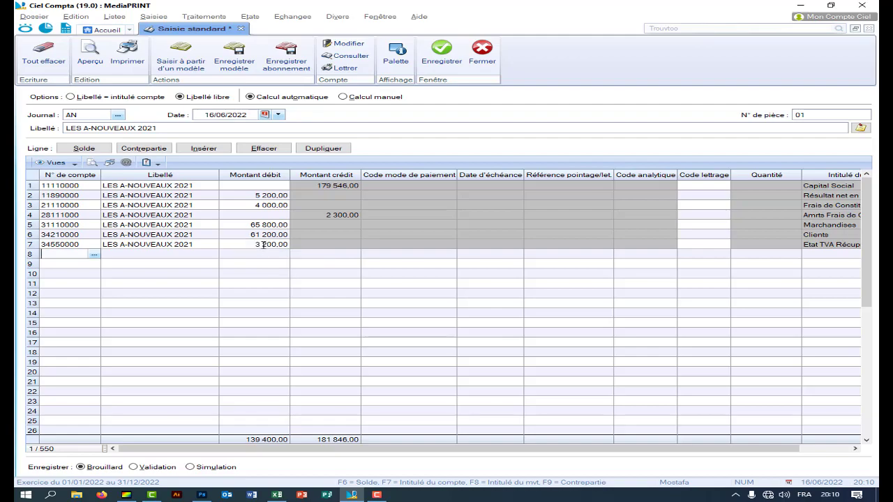
- Paste account 44550000 from cell C14 onto line 8 and agree to create it
click(276, 495)
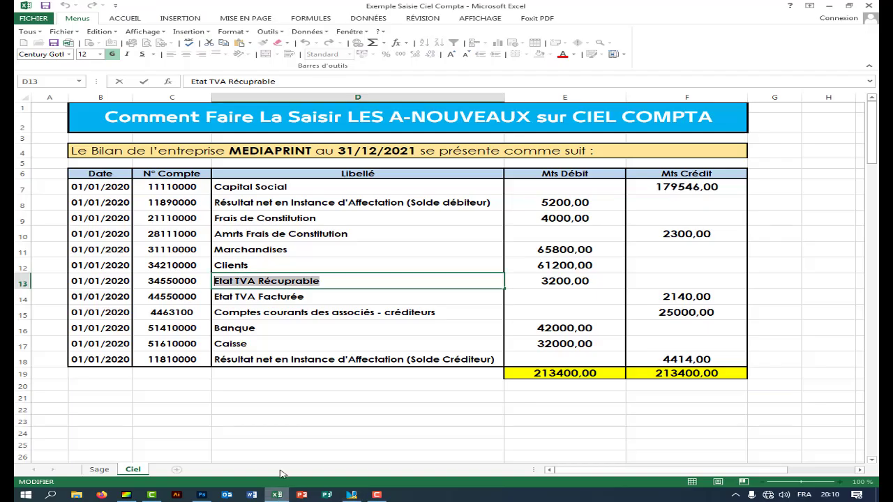
click(304, 297)
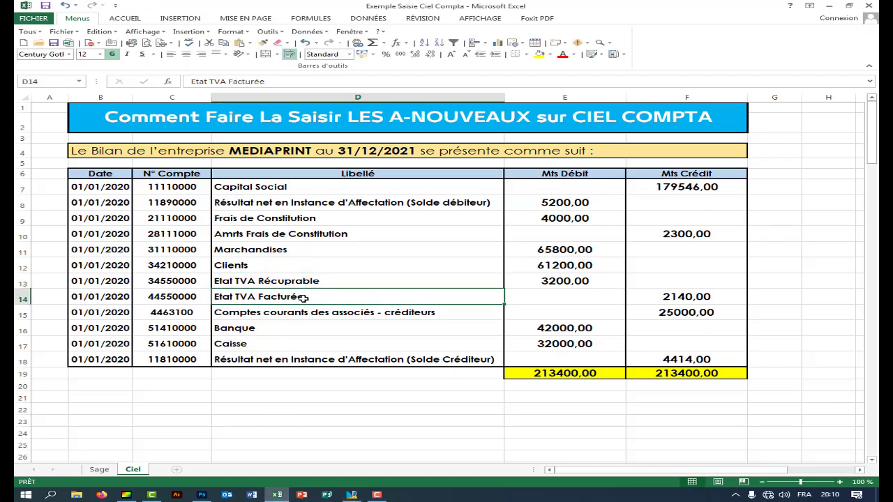
double_click(187, 296)
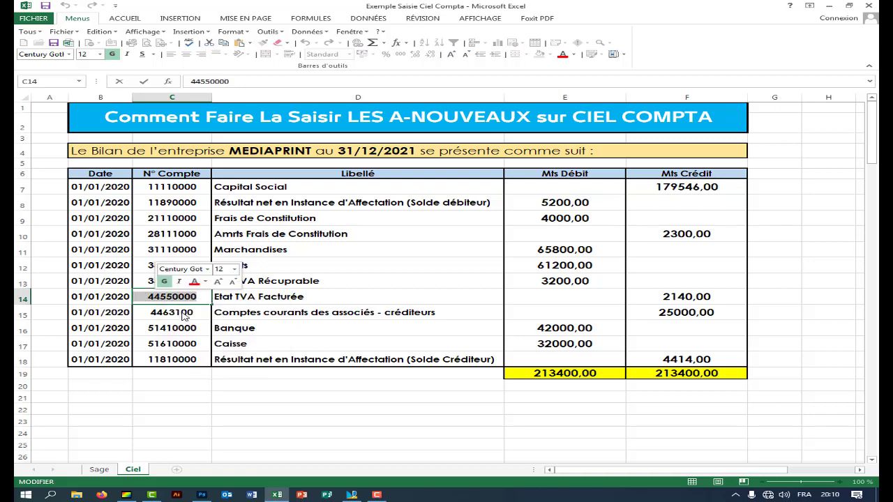
click(351, 494)
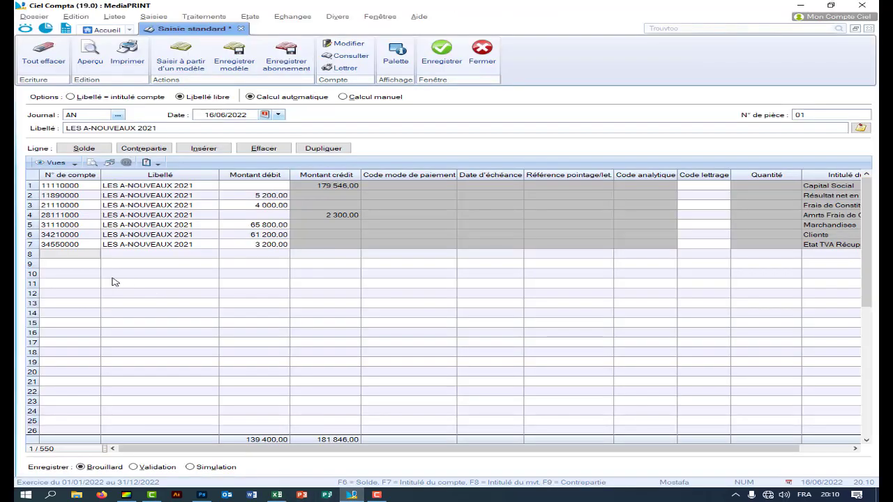
click(59, 255)
key(ctrl+v)
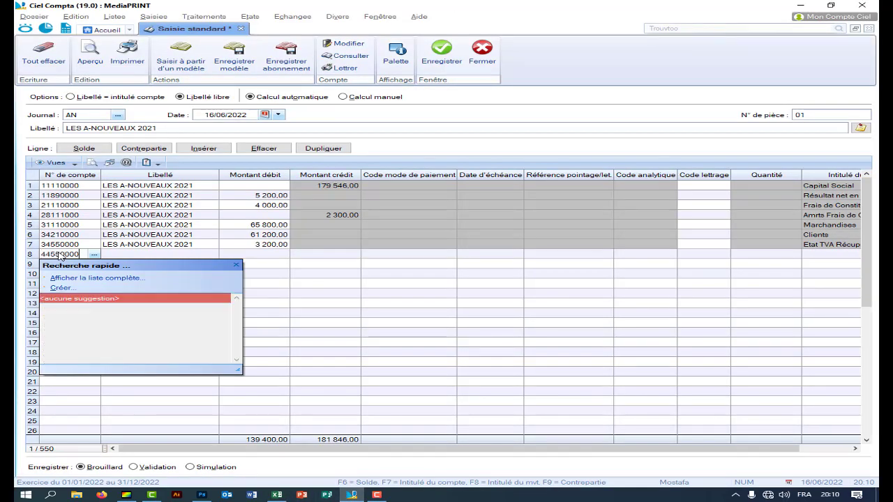
key(Return)
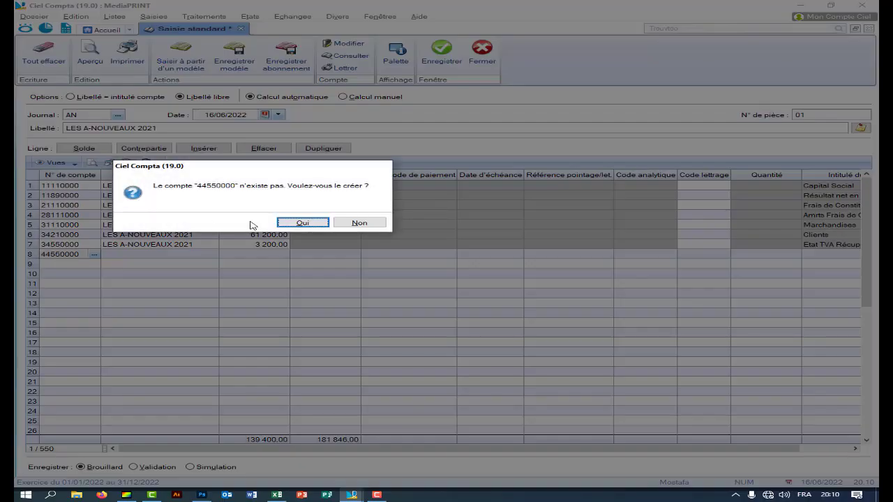
click(280, 224)
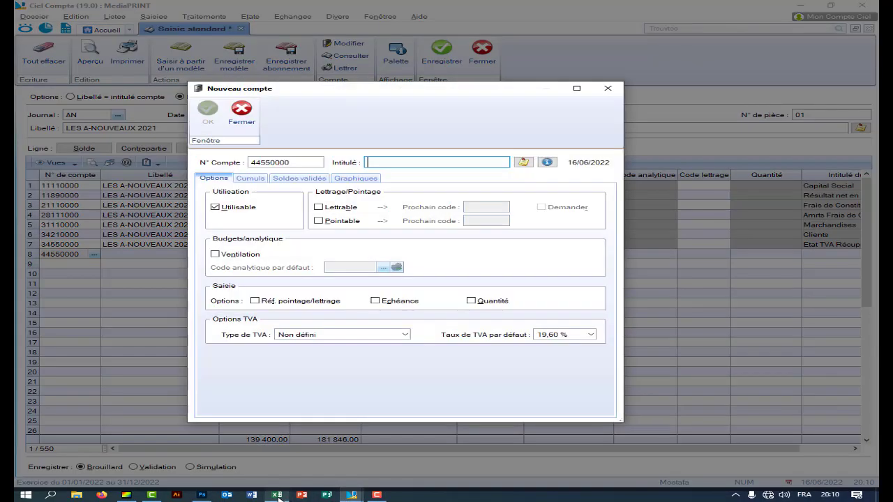
- Copy the label Etat TVA Facturée from D14 as the new account's title and save it
click(277, 495)
click(350, 300)
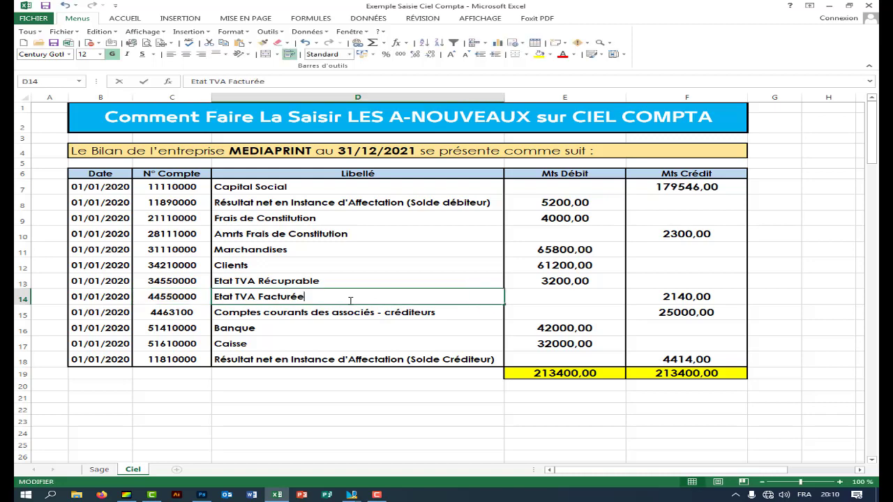
right_click(224, 299)
click(256, 318)
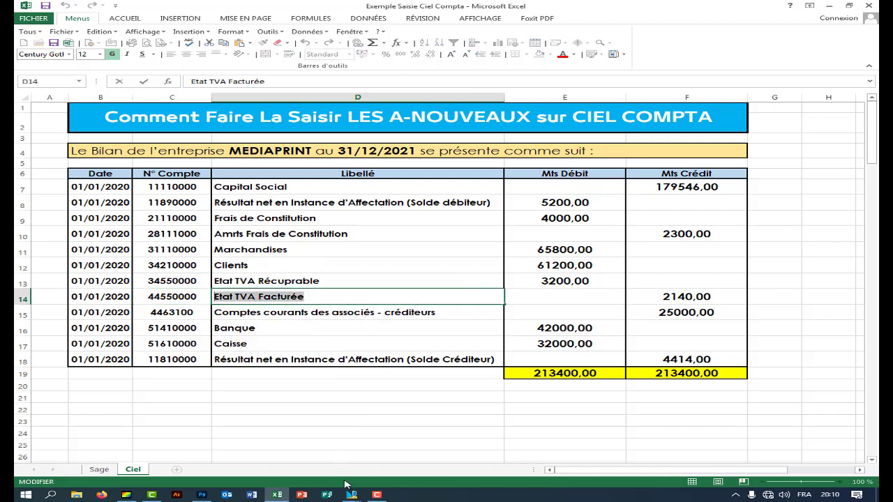
click(351, 494)
right_click(385, 163)
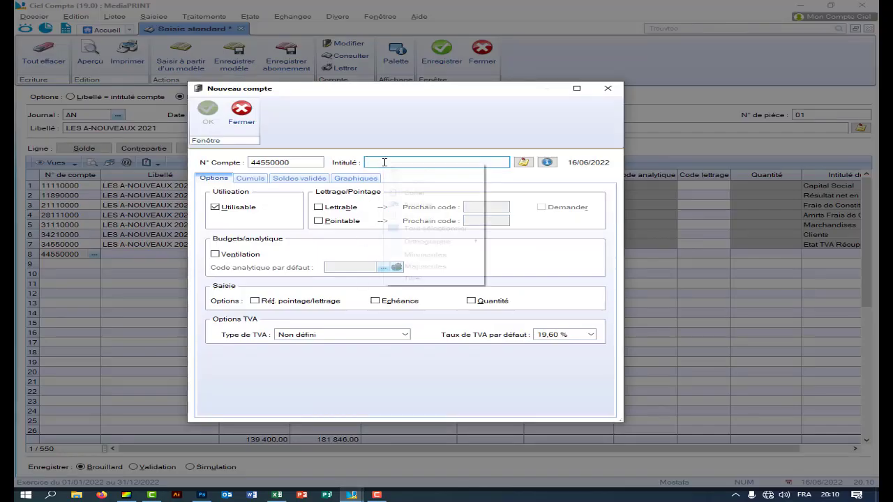
click(414, 197)
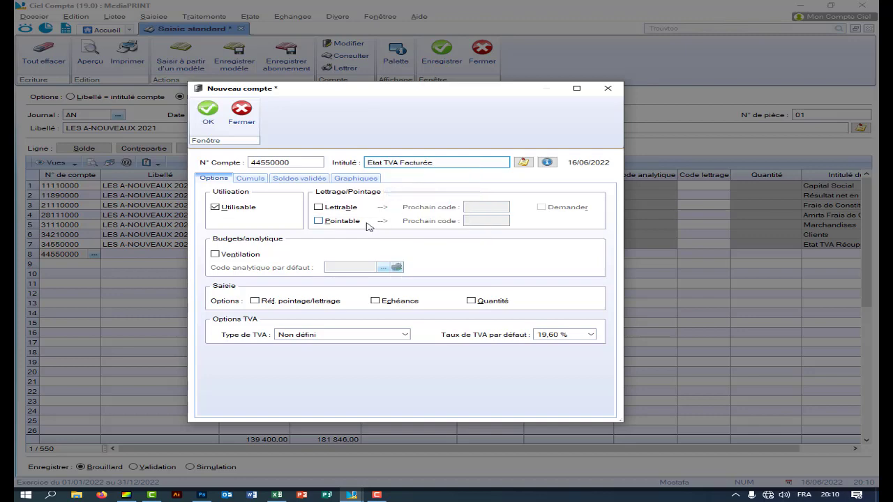
click(208, 111)
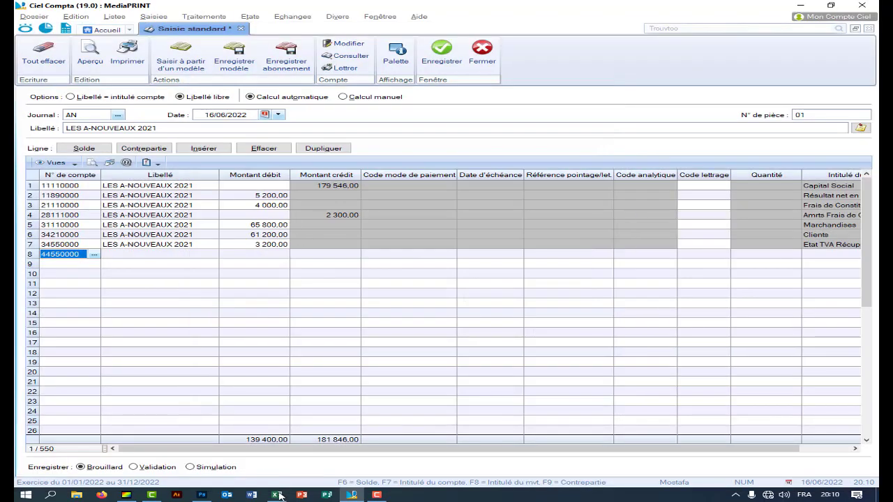
- Delete line 8's wrong debit amount and record 2 140,00 as a credit instead
click(277, 494)
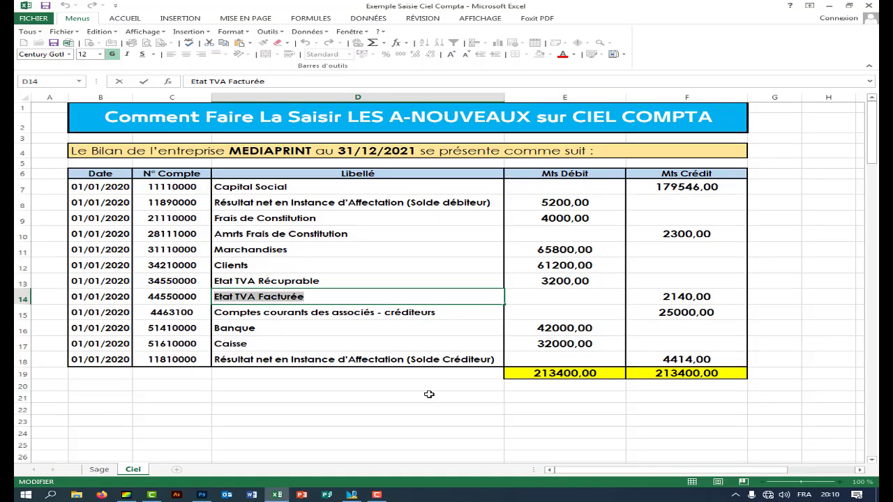
click(351, 495)
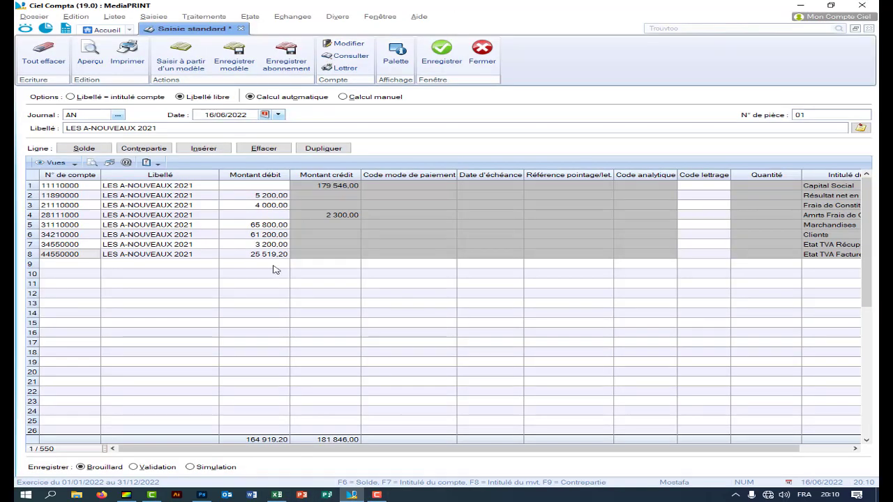
click(233, 256)
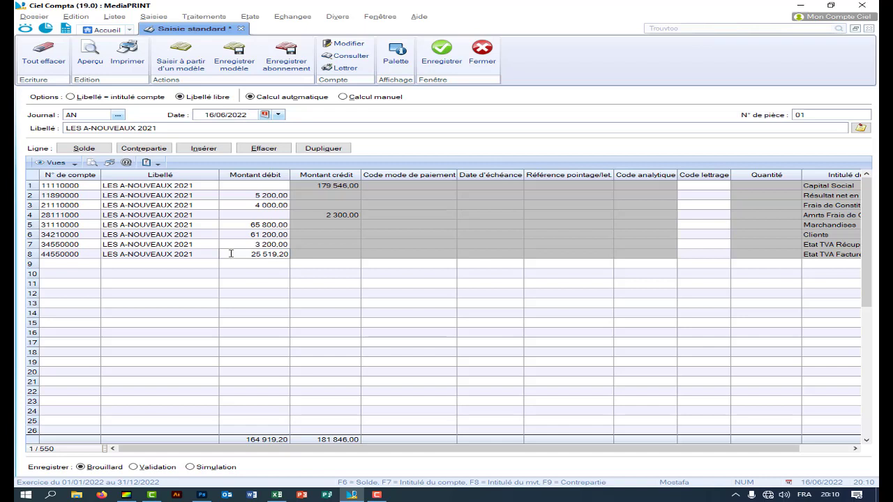
drag(231, 253, 308, 254)
key(Delete)
click(309, 254)
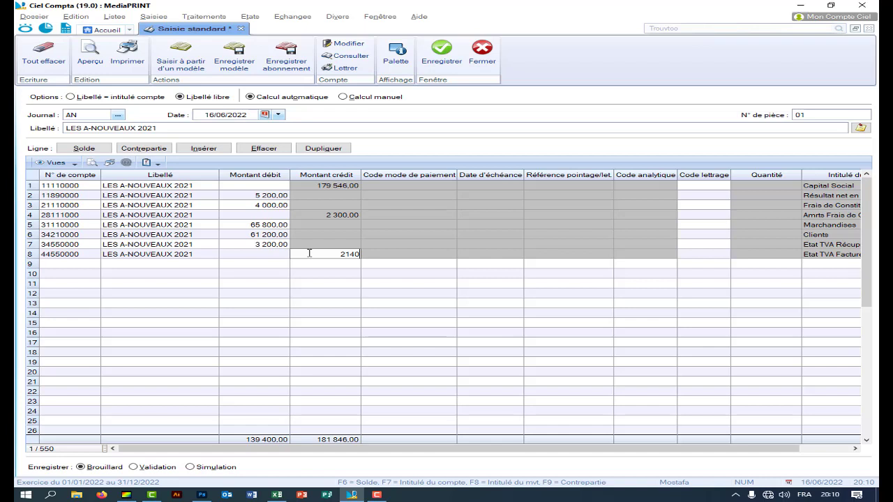
key(Return)
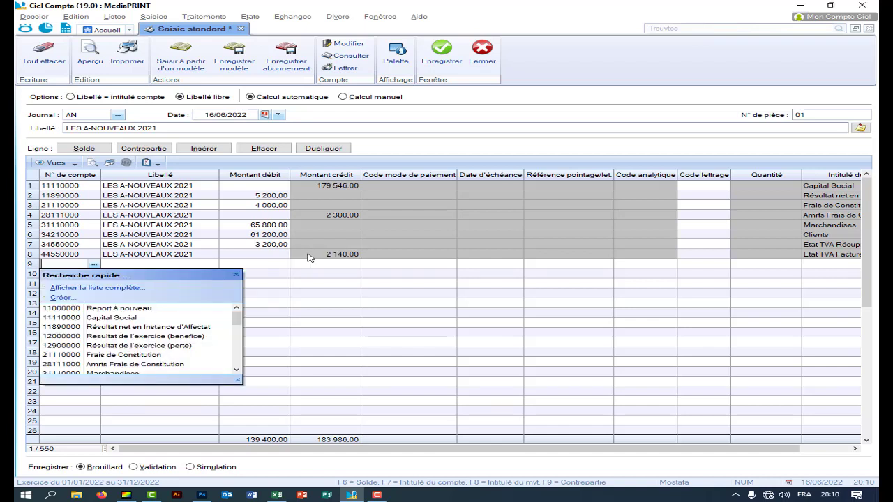
- Copy account number 4463100 from the Excel balance sheet
click(277, 494)
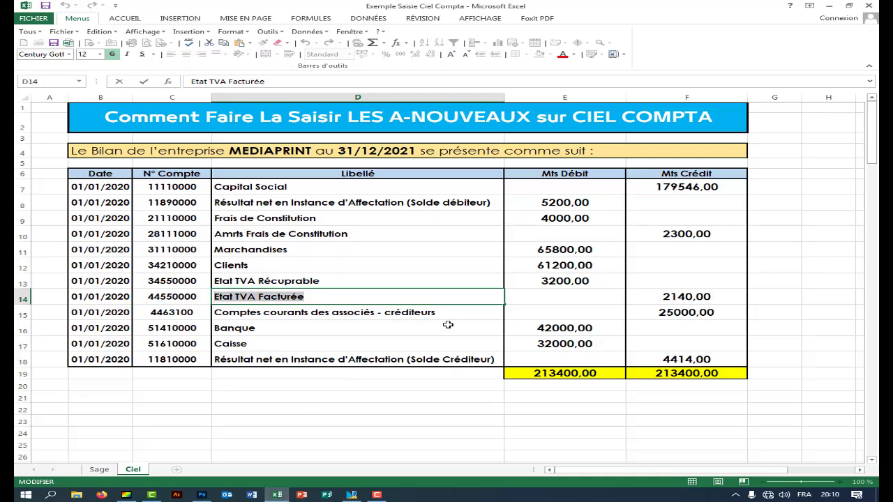
double_click(155, 314)
drag(151, 312, 231, 314)
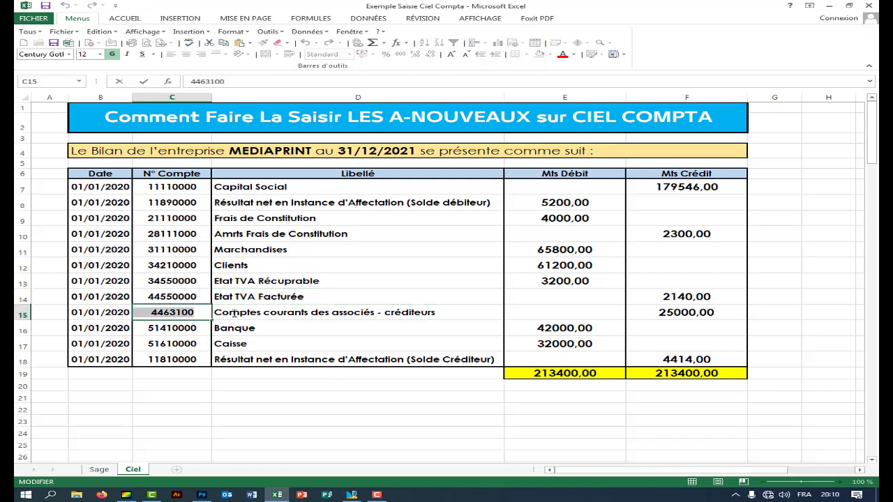
right_click(192, 314)
click(211, 333)
- Paste the account number on line 9 and agree to create the new account
click(351, 495)
click(83, 265)
right_click(82, 265)
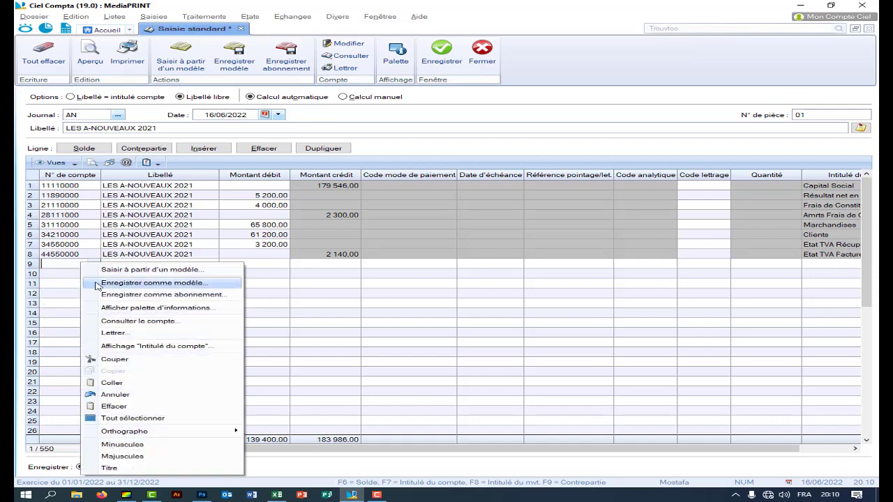
click(112, 383)
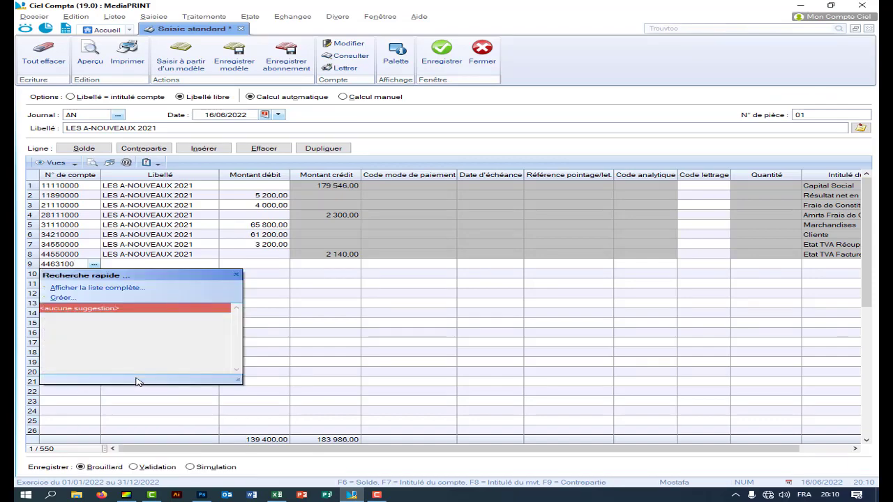
key(Return)
click(302, 223)
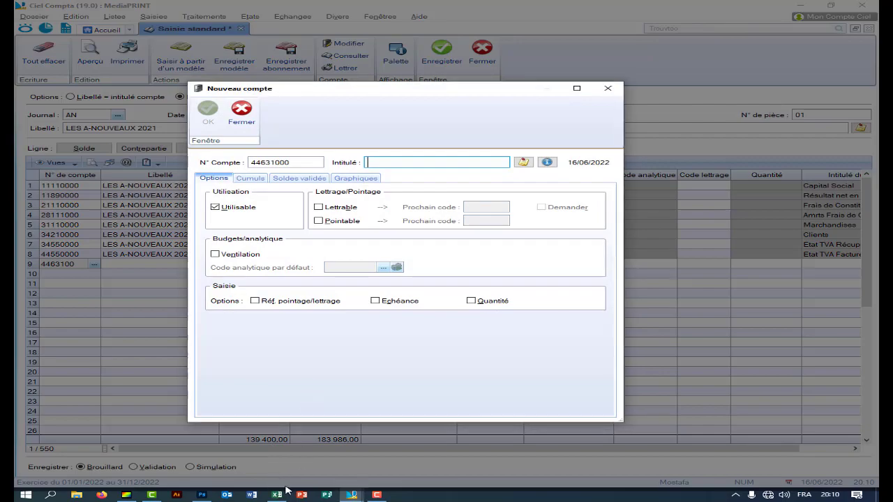
- Copy the label Comptes courants des associés - créditeurs from Excel
key(alt+Tab)
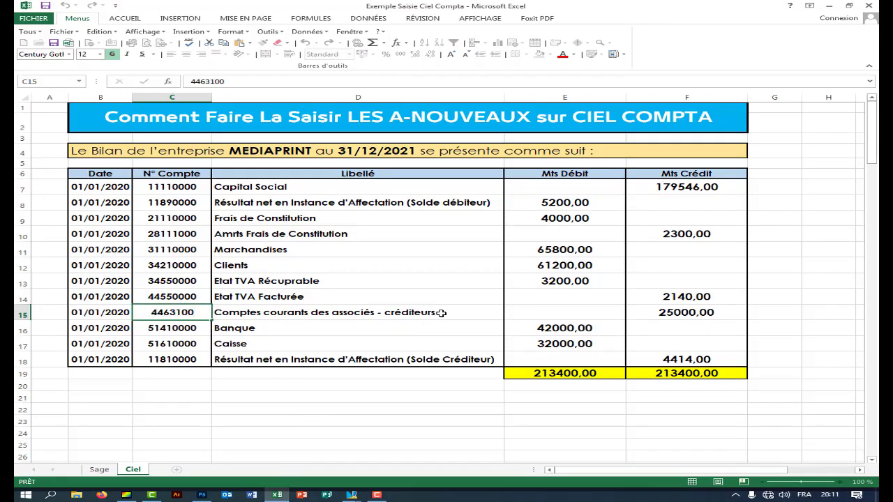
double_click(437, 313)
drag(437, 313, 214, 312)
right_click(227, 320)
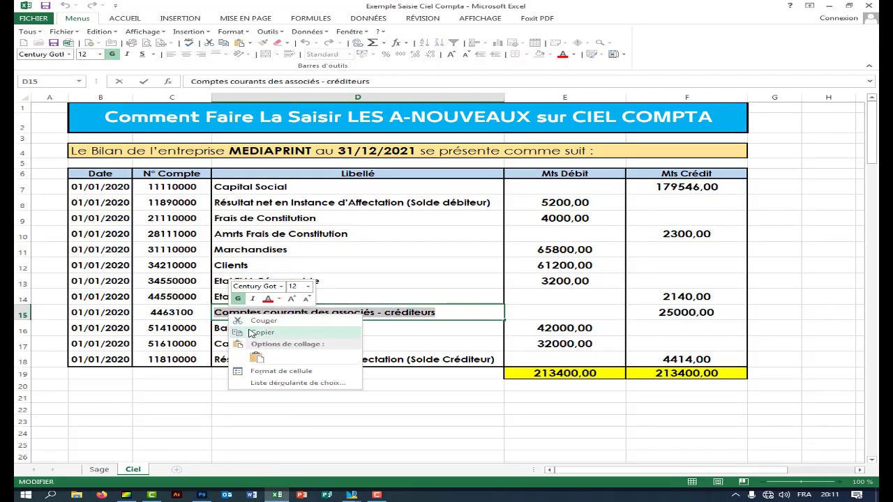
click(255, 352)
- Paste the label as the account title and save new account 44631000
mouse_move(351, 495)
click(432, 441)
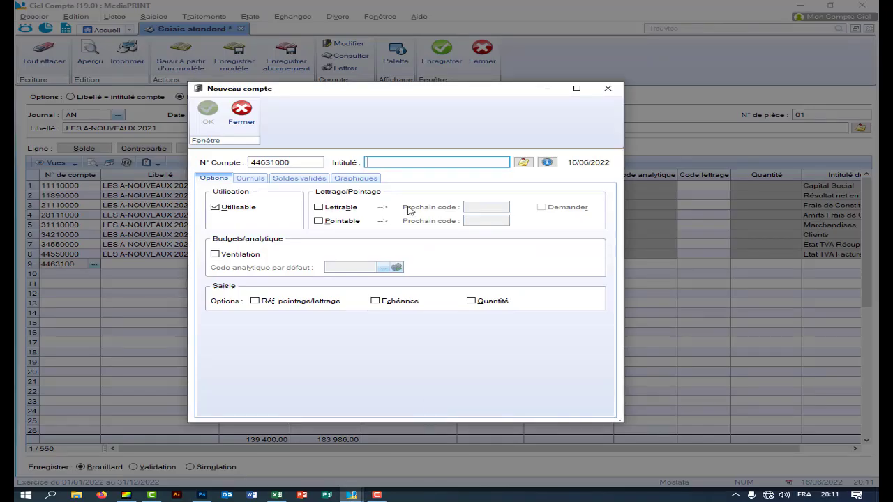
right_click(392, 161)
click(410, 190)
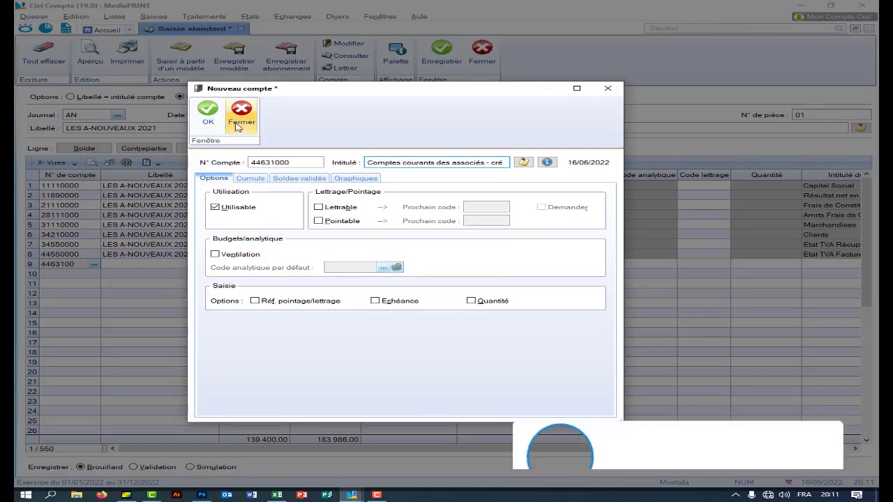
click(207, 116)
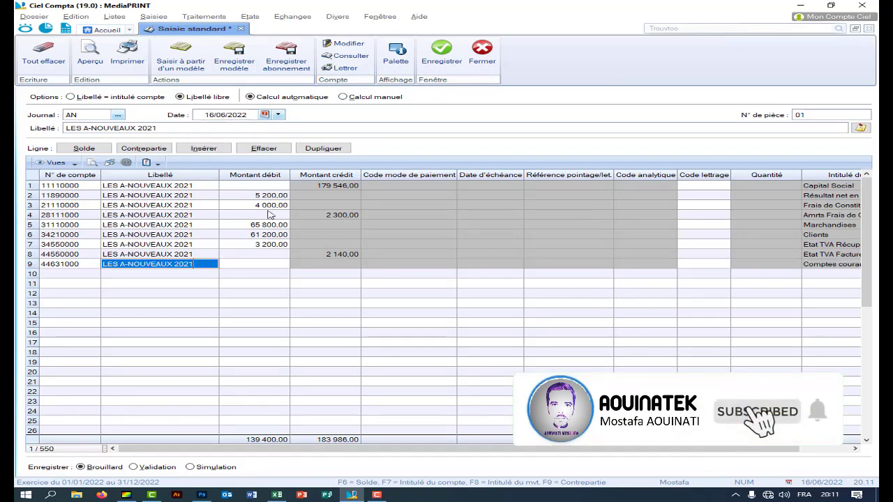
- Enter a 25 000,00 credit on line 9
click(276, 495)
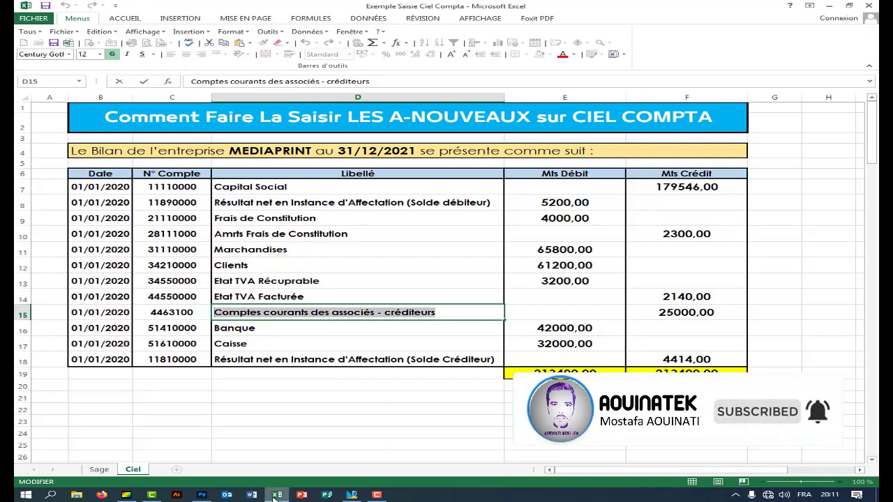
click(351, 495)
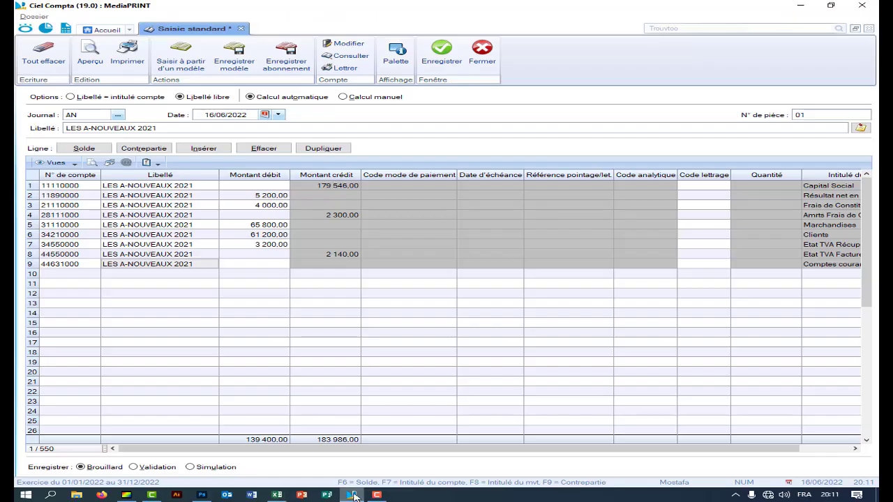
click(334, 265)
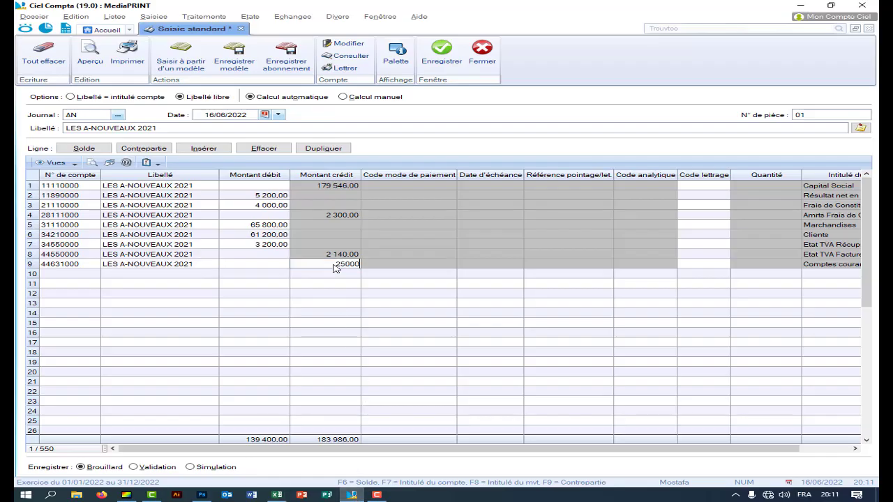
text(25000)
key(Return)
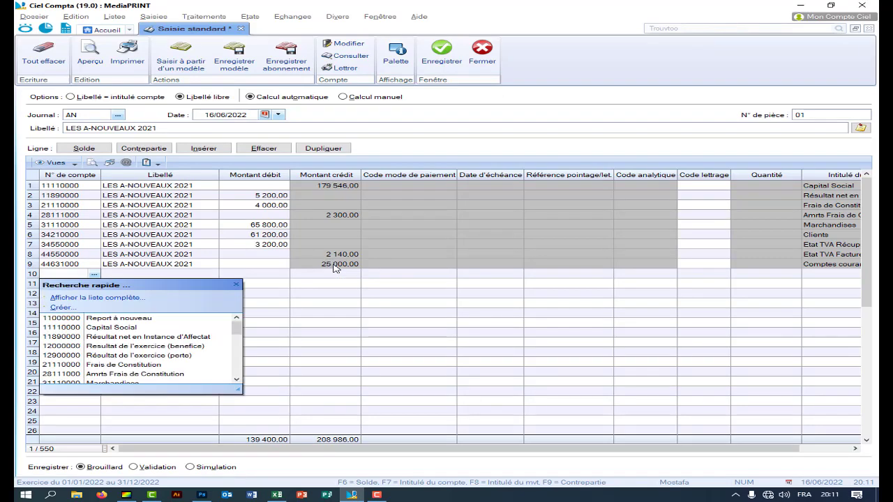
- Copy Banque account 51410000 from the Excel balance into line 10's account
click(277, 494)
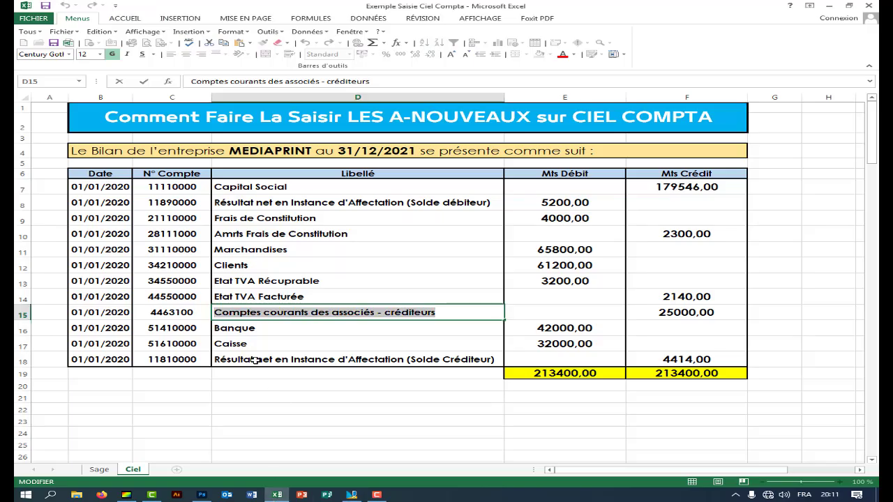
right_click(198, 328)
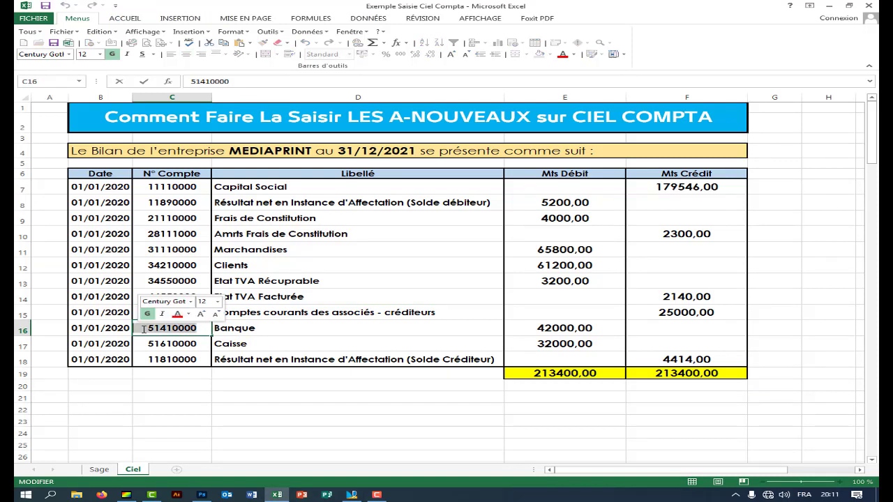
click(167, 348)
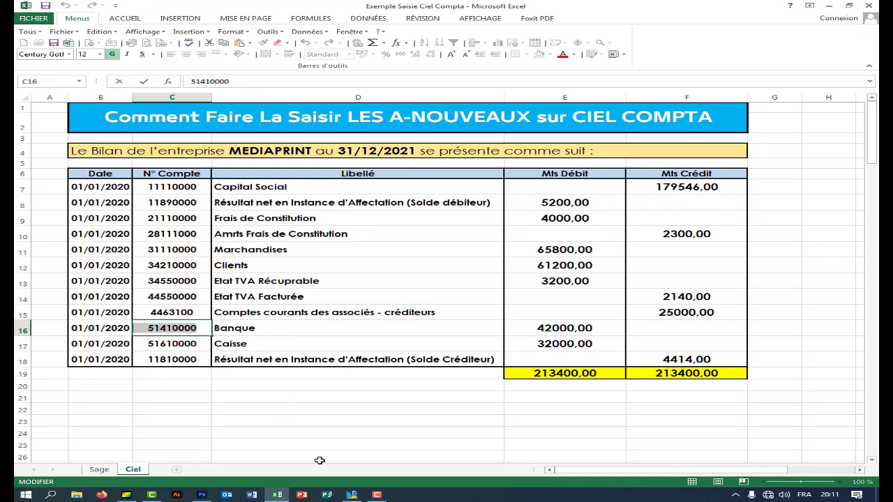
click(352, 496)
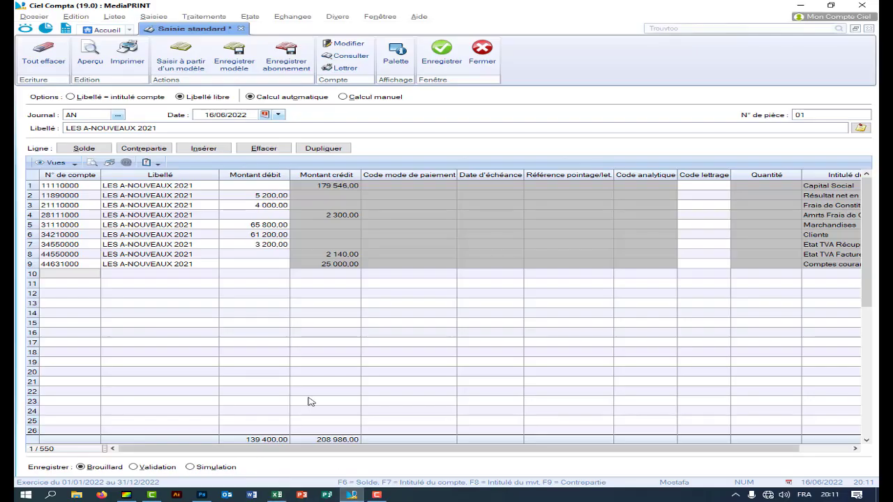
click(81, 276)
right_click(79, 275)
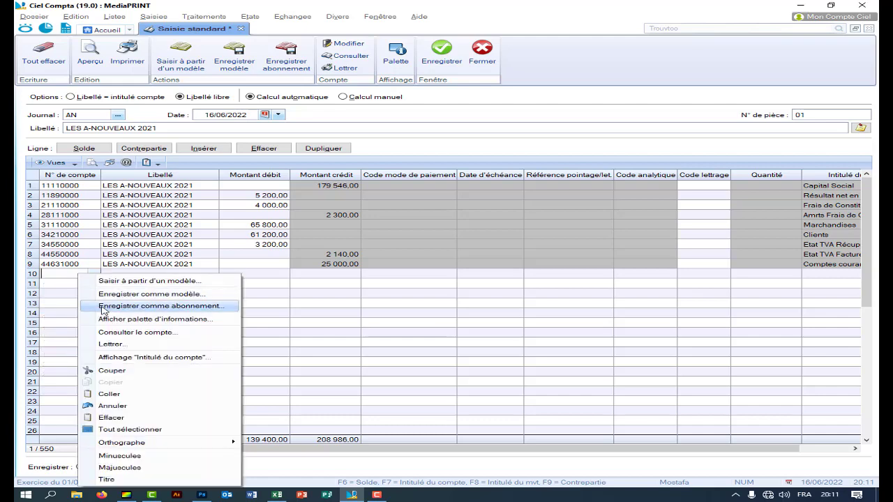
click(123, 395)
key(Return)
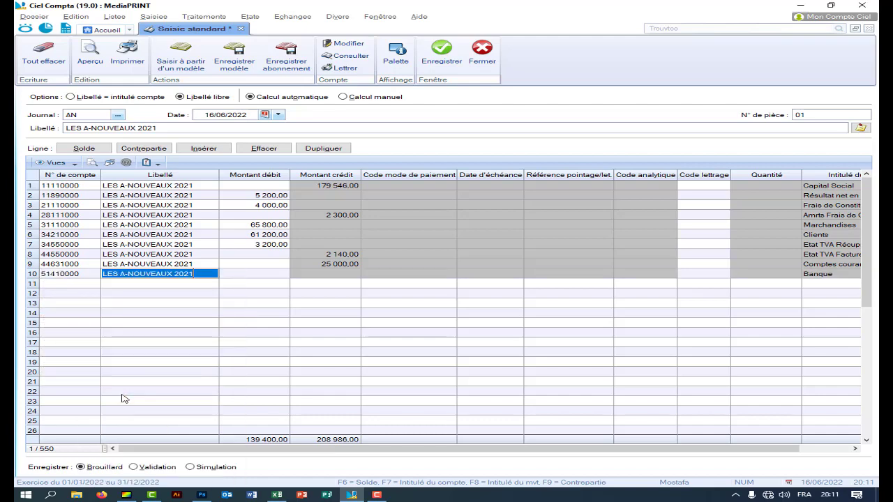
key(Return)
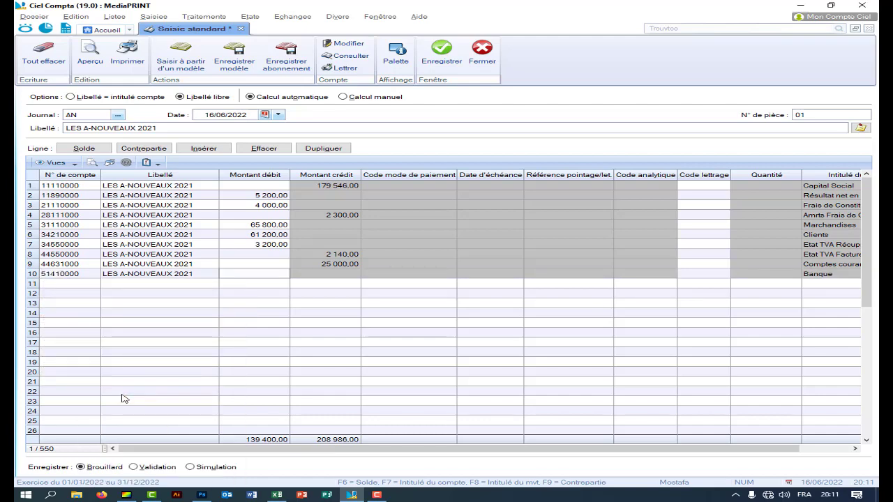
- Debit line 10 with 42 000,00 and start line 11 on Caisse account 51610000, labelled LES A-NOUVEAUX 2021
click(277, 495)
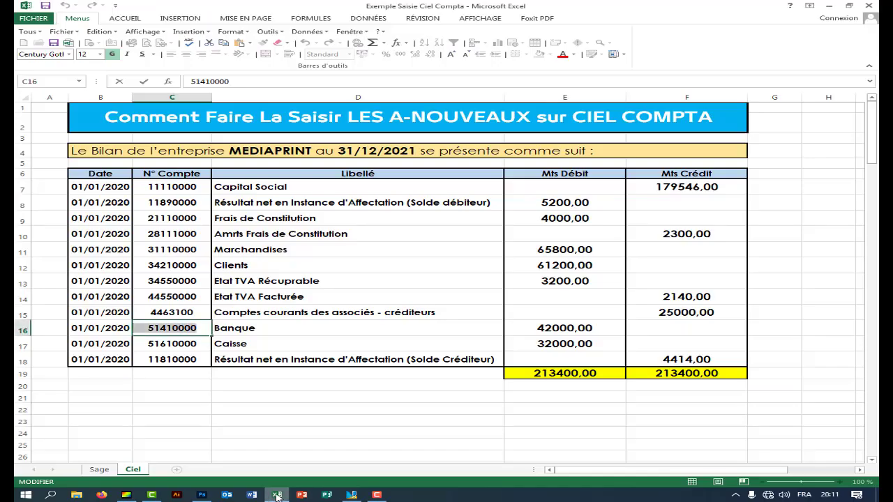
click(276, 495)
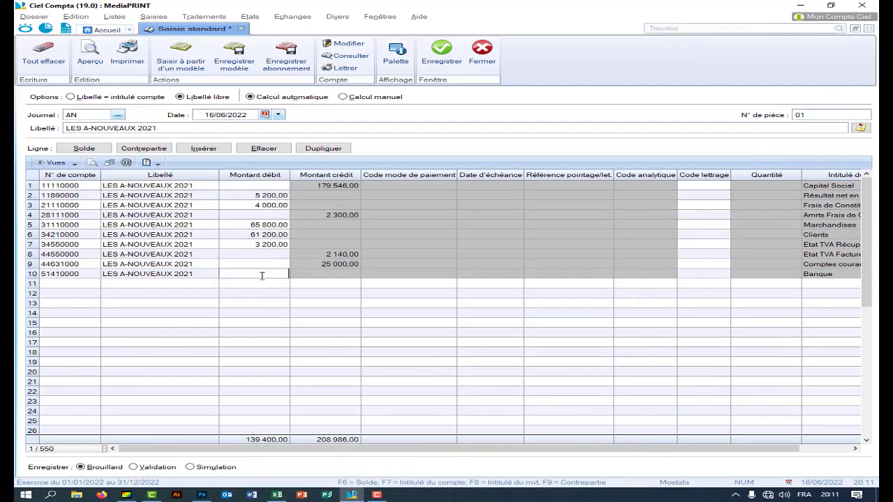
text(42 000)
key(Return)
text(51)
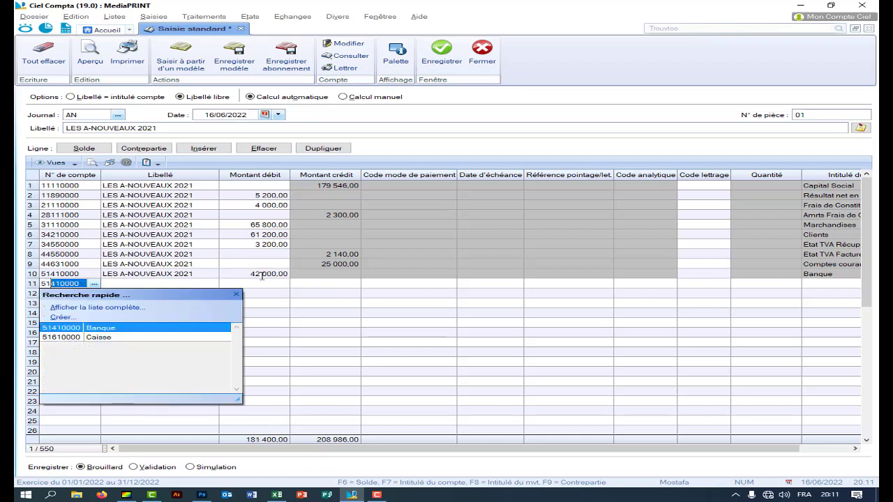
text(6)
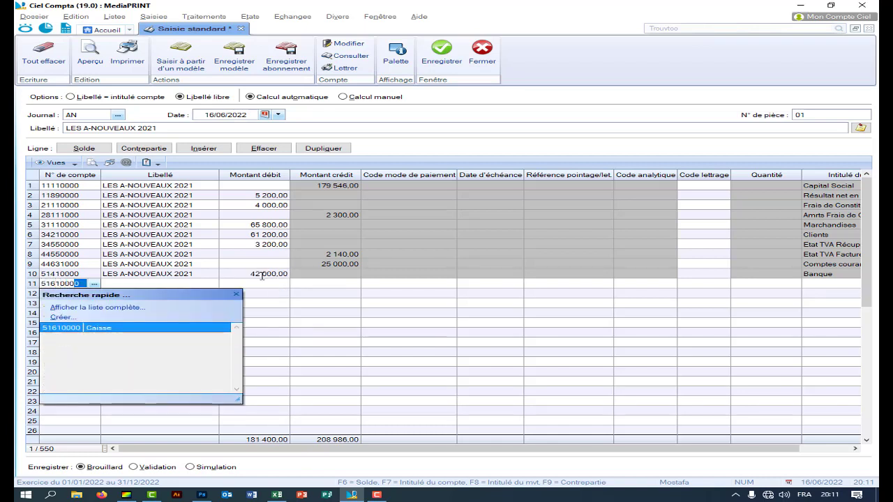
text(1000)
key(Return)
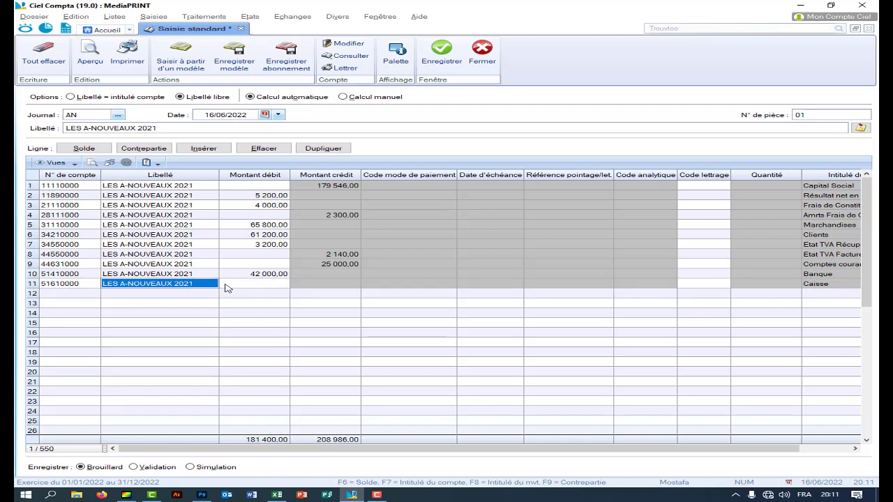
key(F7)
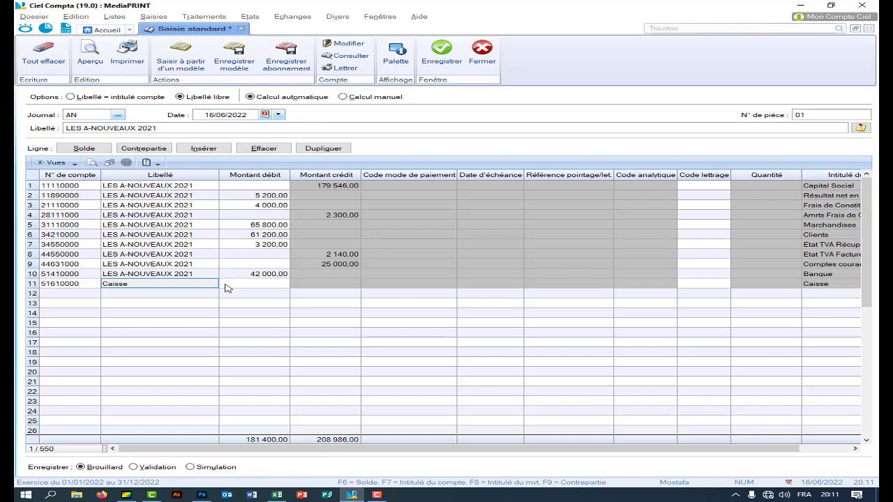
key(F8)
click(274, 495)
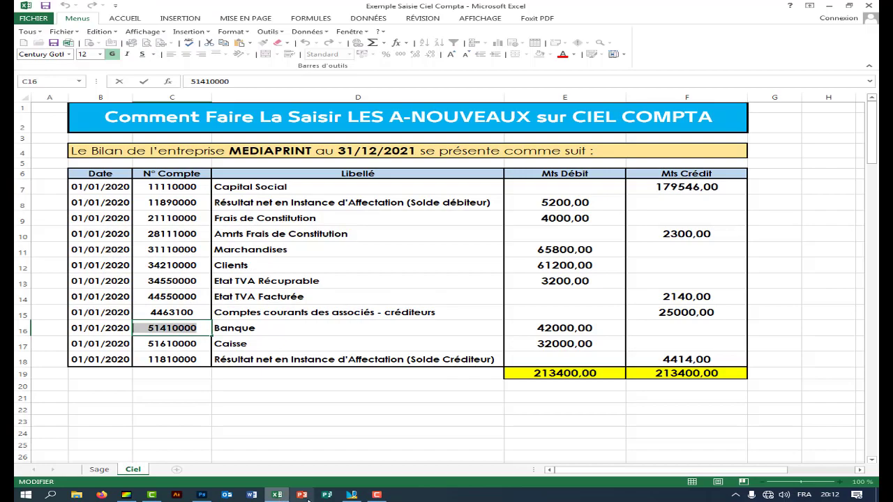
- Record the 32 000,00 debit on the Caisse line 11
click(351, 495)
click(272, 283)
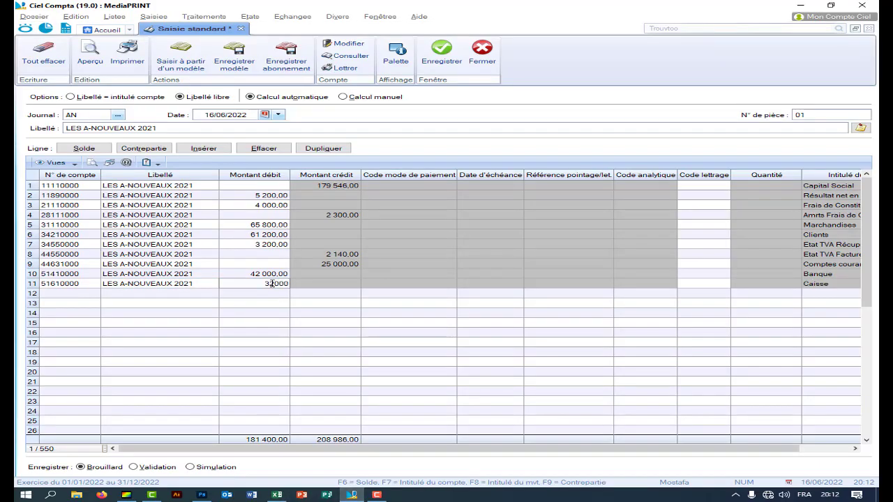
key(Return)
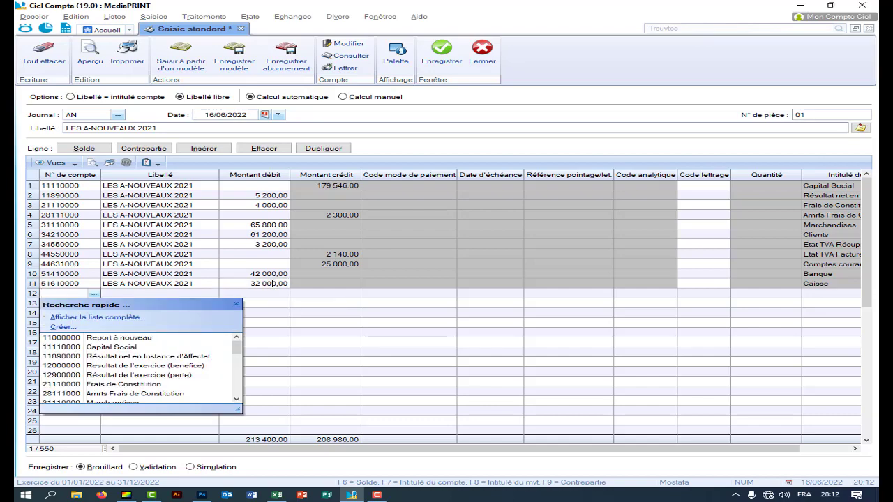
- Paste account 11810000 from Excel into row 12 and agree to create it
click(277, 494)
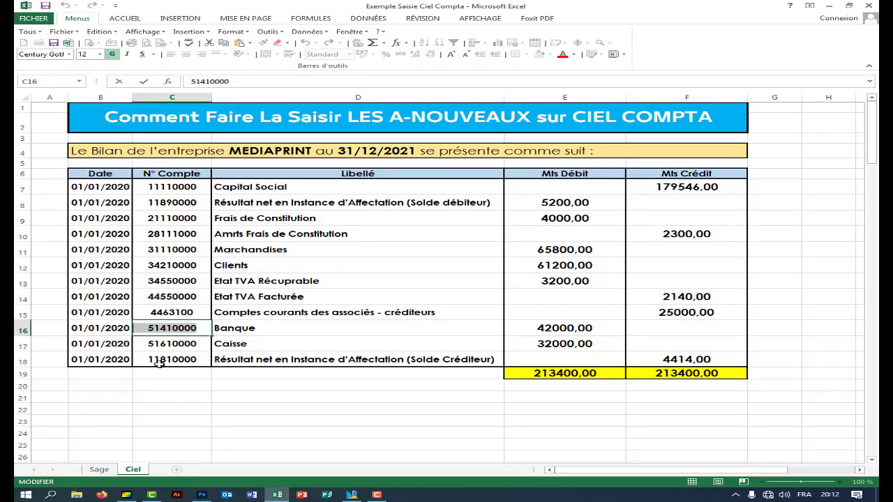
right_click(190, 360)
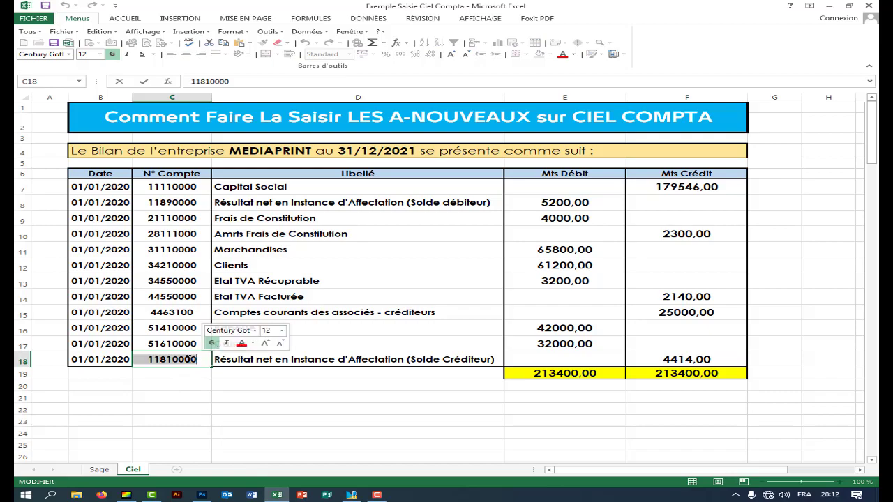
click(222, 376)
click(352, 494)
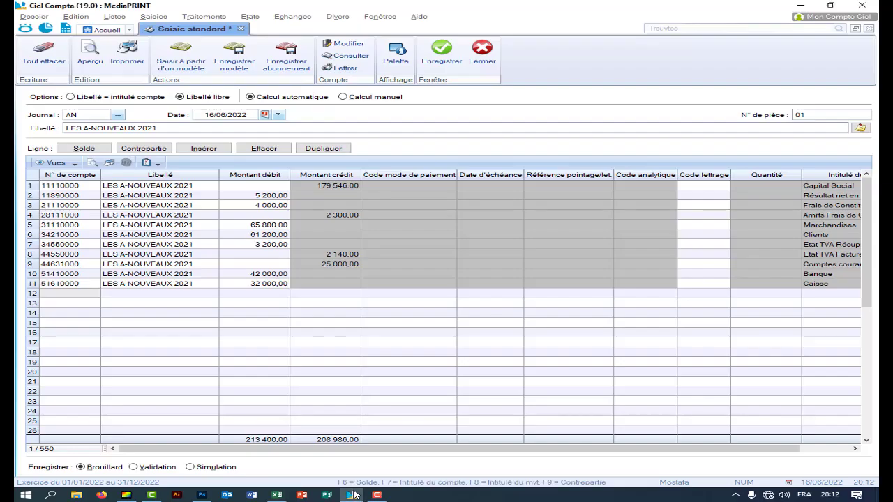
click(88, 296)
right_click(88, 295)
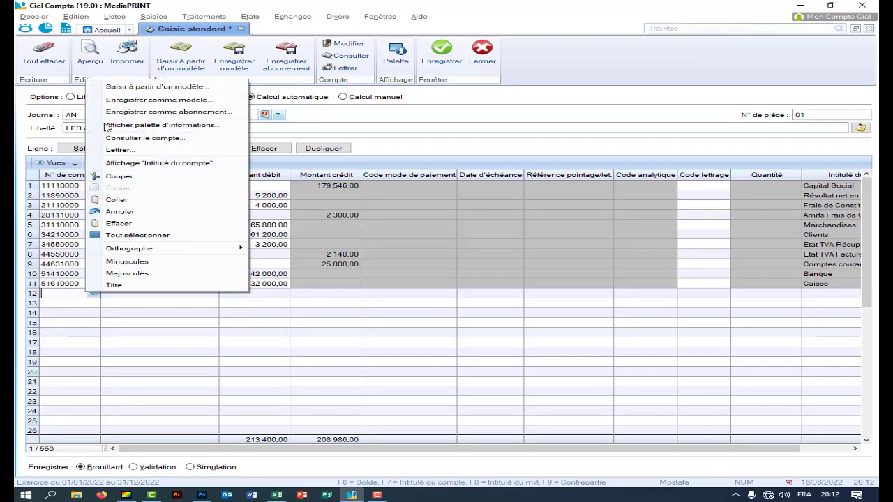
click(132, 202)
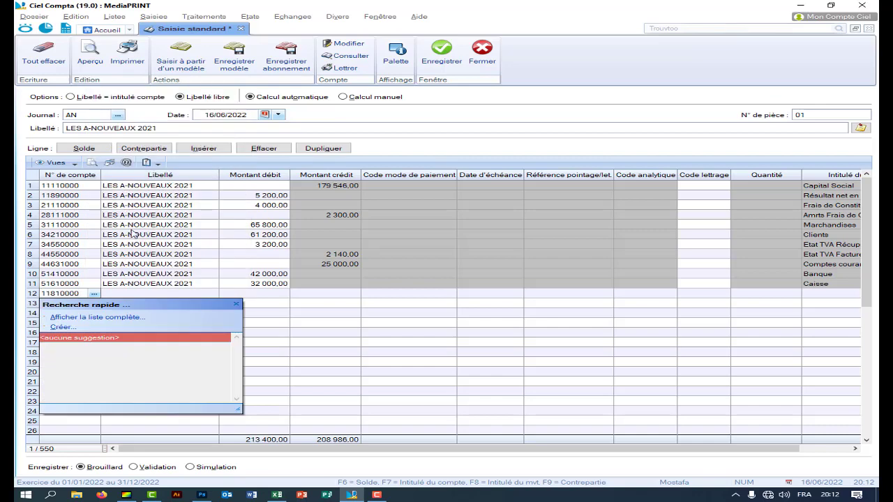
key(Return)
click(289, 223)
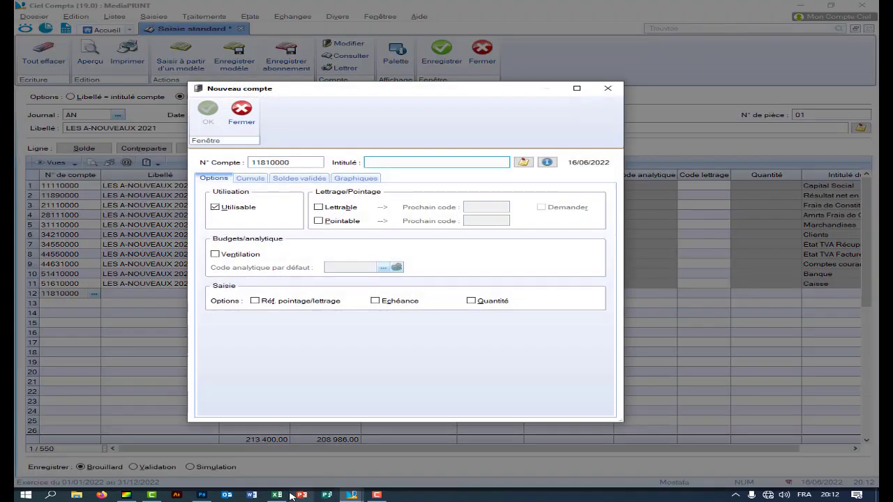
- Title the new account 'Résultat net en Instance d'Affectation', copied from Excel cell D18, and confirm it
click(289, 495)
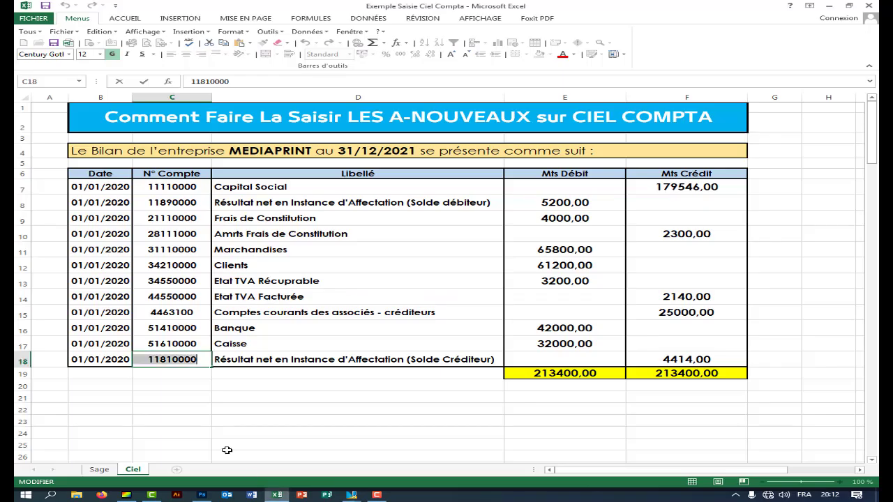
double_click(488, 359)
drag(494, 359, 235, 359)
right_click(235, 359)
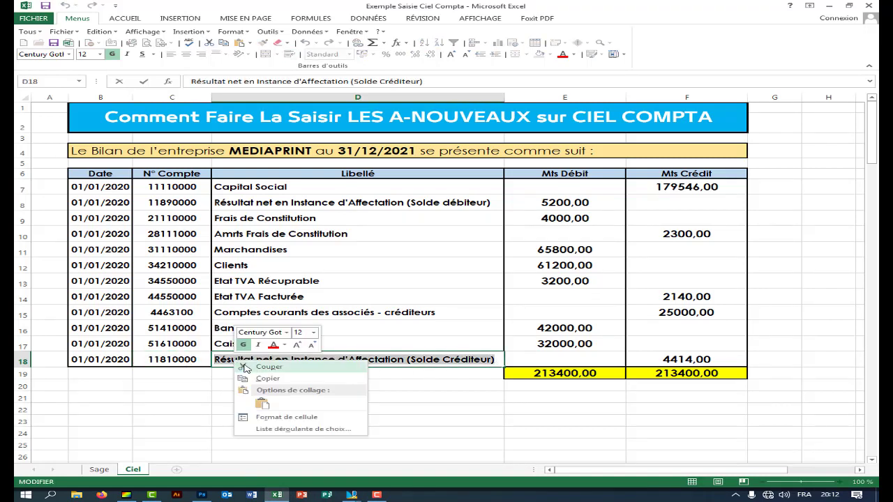
click(261, 381)
click(366, 490)
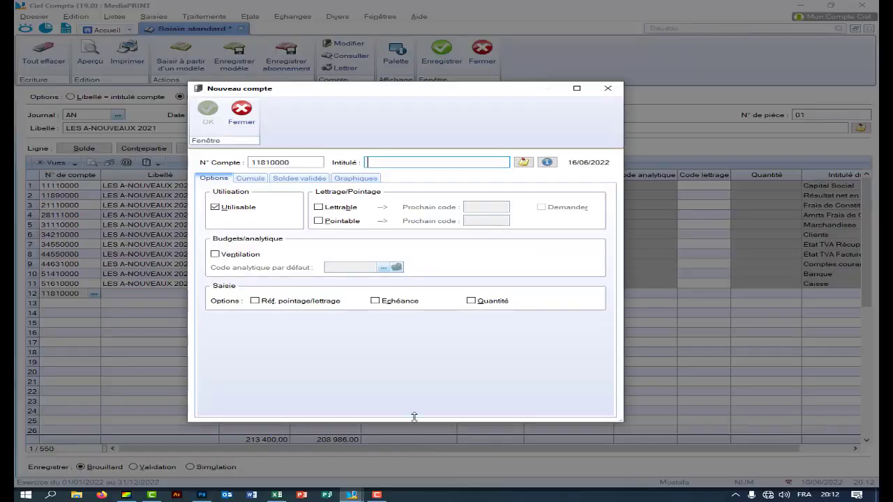
right_click(382, 171)
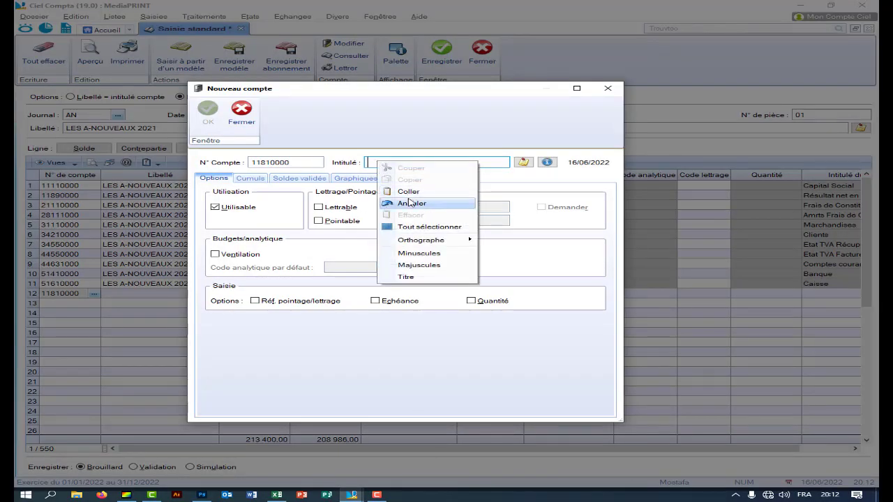
click(408, 191)
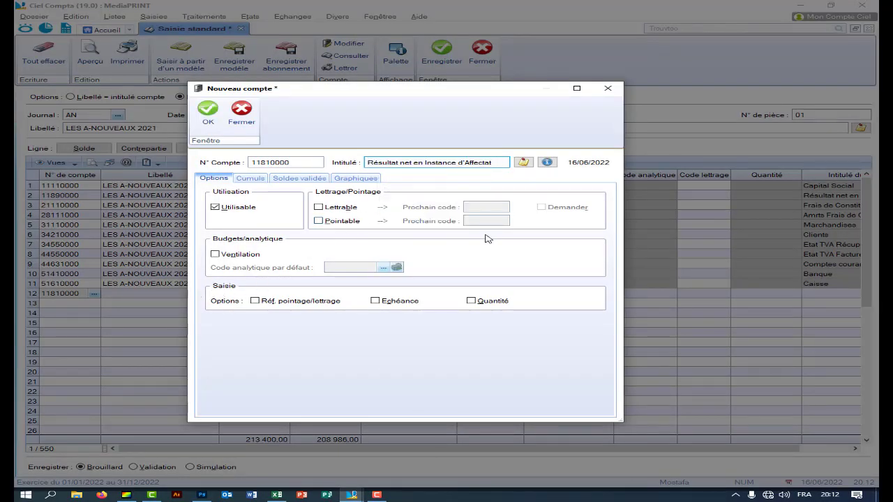
click(208, 113)
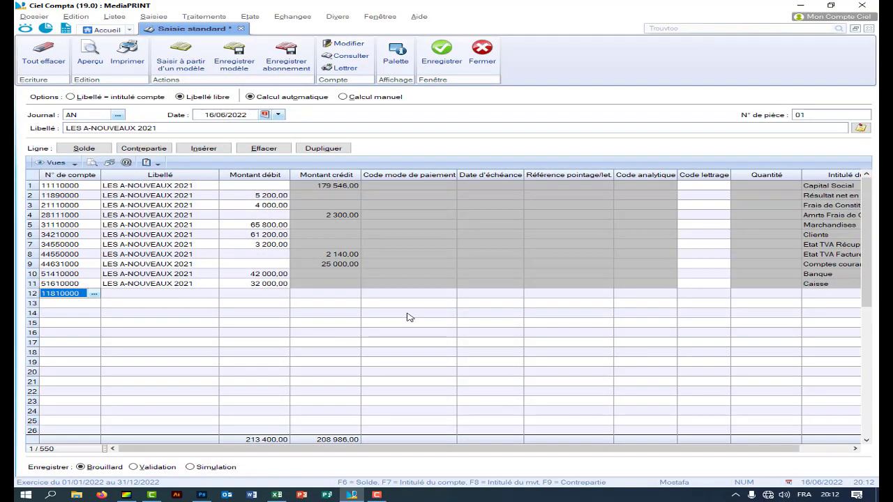
key(Return)
key(Return)
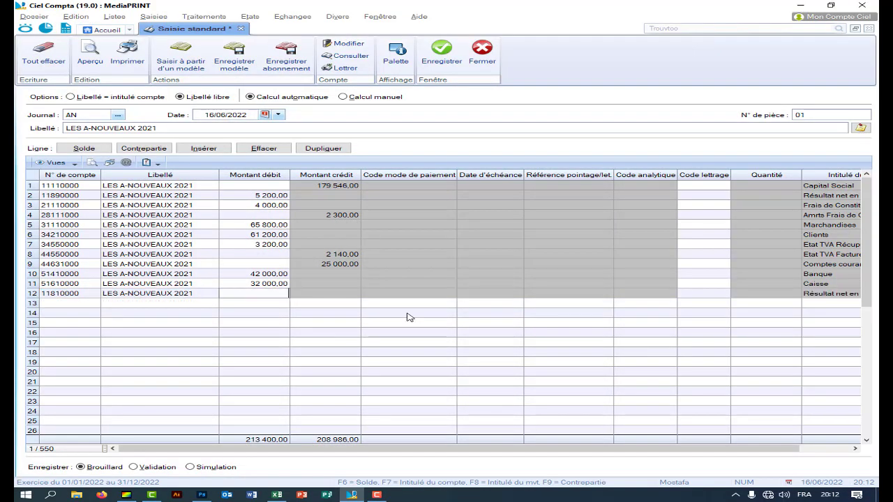
click(277, 494)
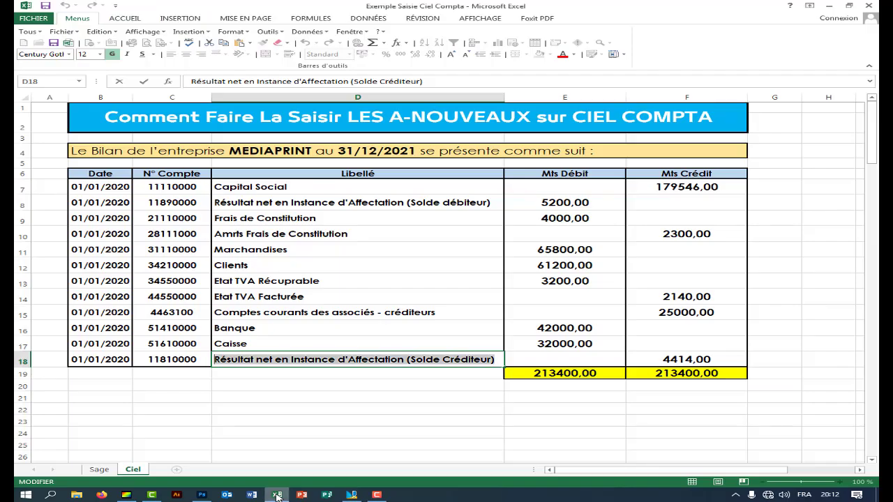
- Credit account 11810000 on line 12 with 4 414,00, bringing credits to 213 400,00
key(Escape)
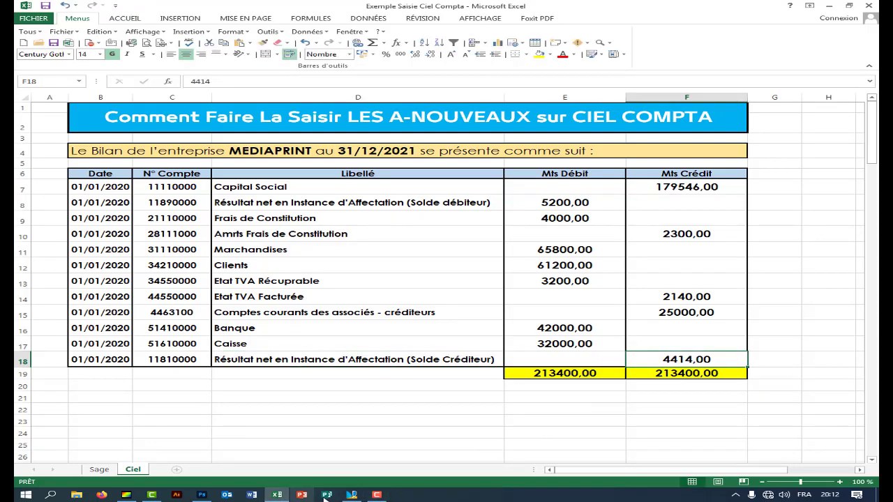
key(Right)
key(Right)
click(352, 495)
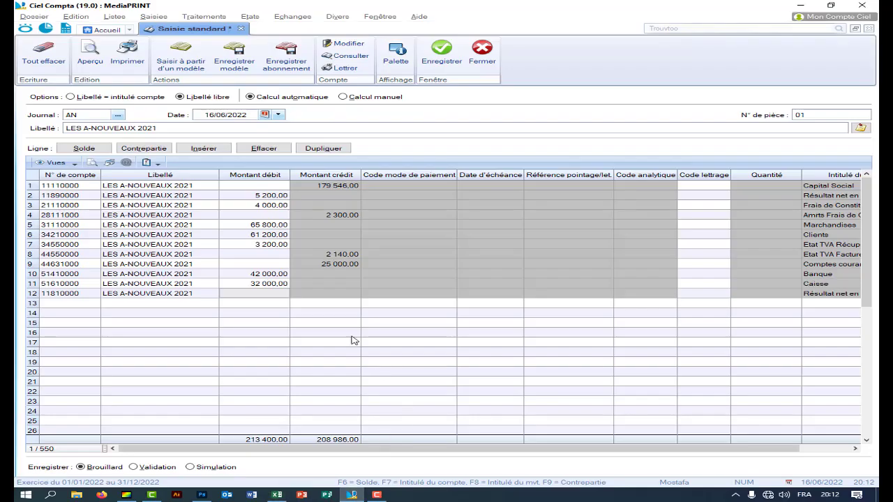
click(312, 294)
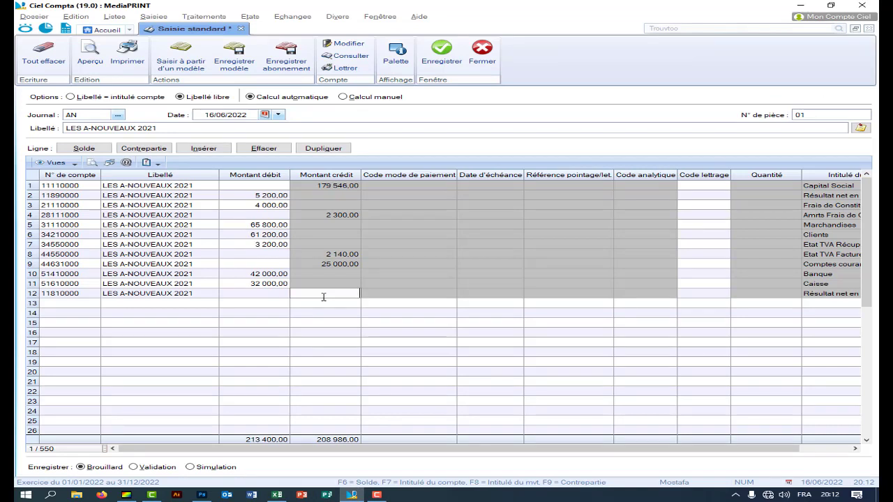
key(F6)
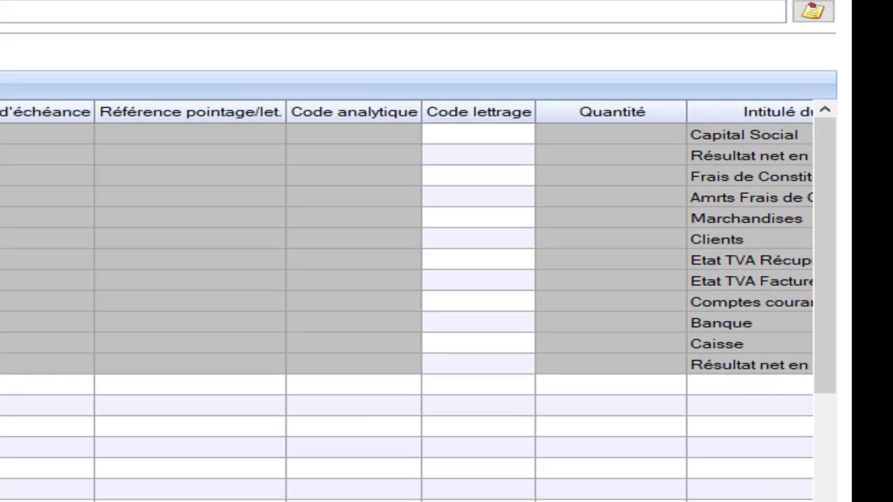
click(831, 198)
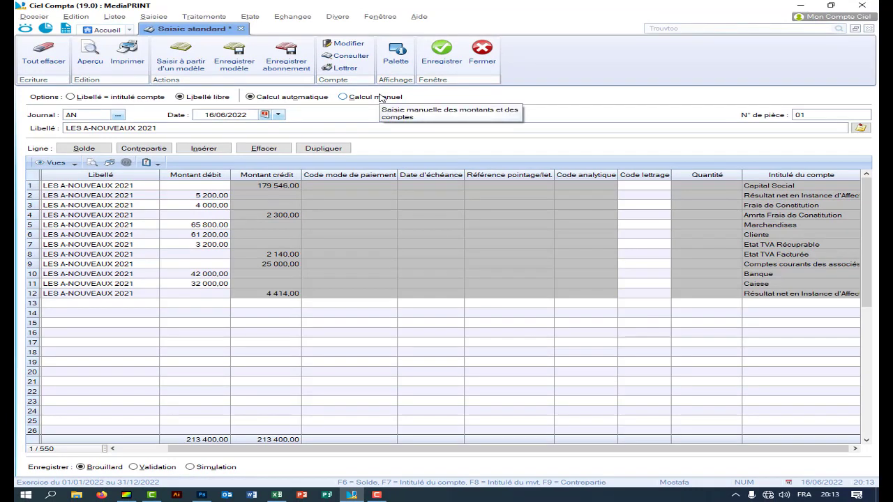
- Save the balanced opening entry as movement 1 and close Saisie standard
click(440, 55)
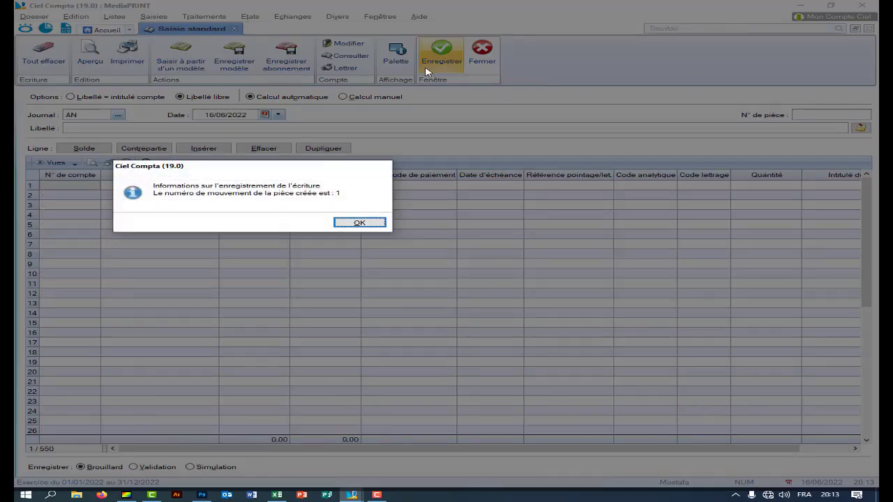
click(358, 222)
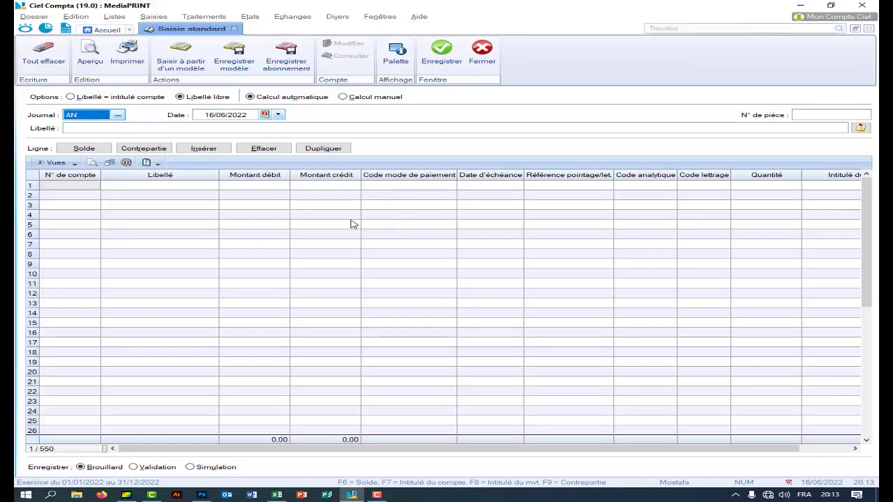
click(484, 54)
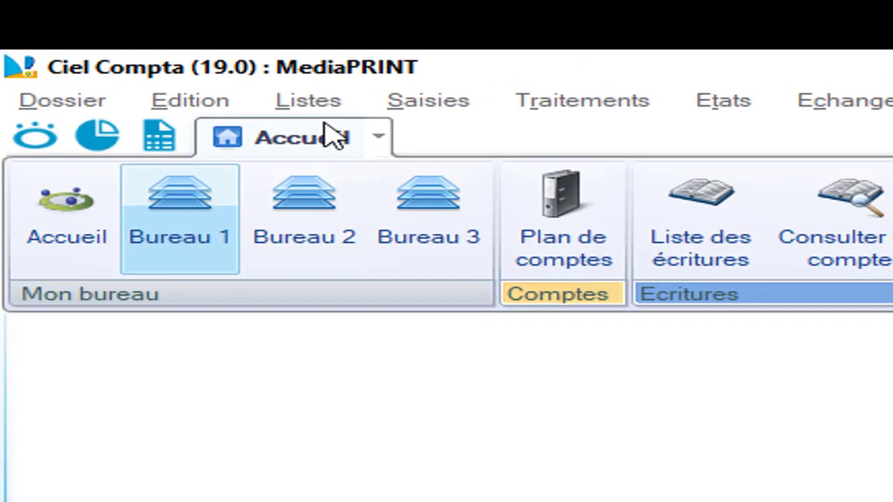
- Open Liste des écritures to review movement 1's twelve AN lines at 213 400,00 each side
click(321, 103)
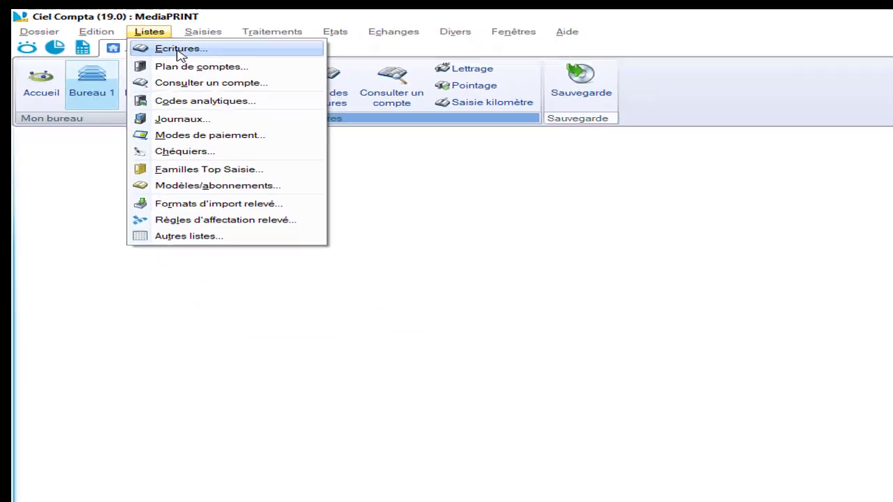
click(352, 136)
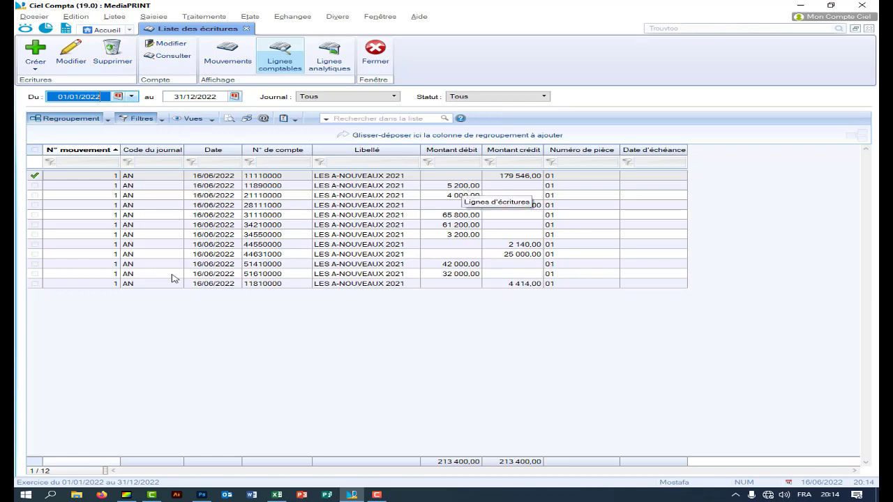
right_click(213, 180)
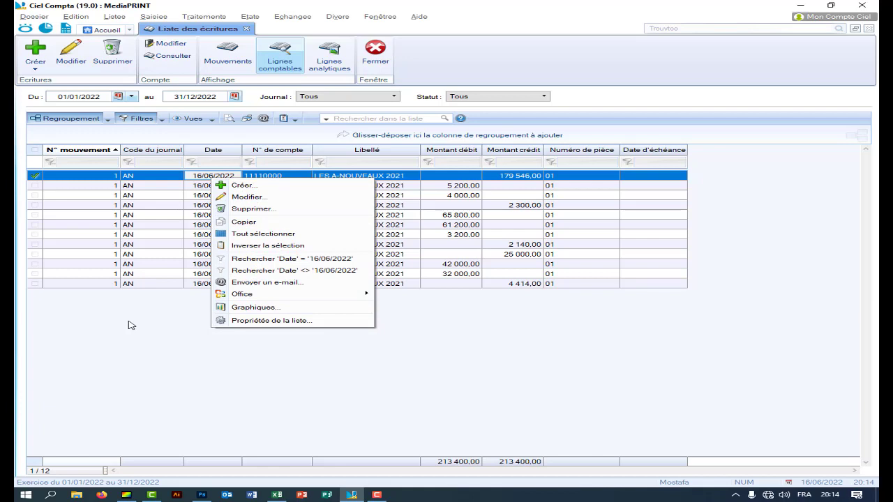
click(536, 335)
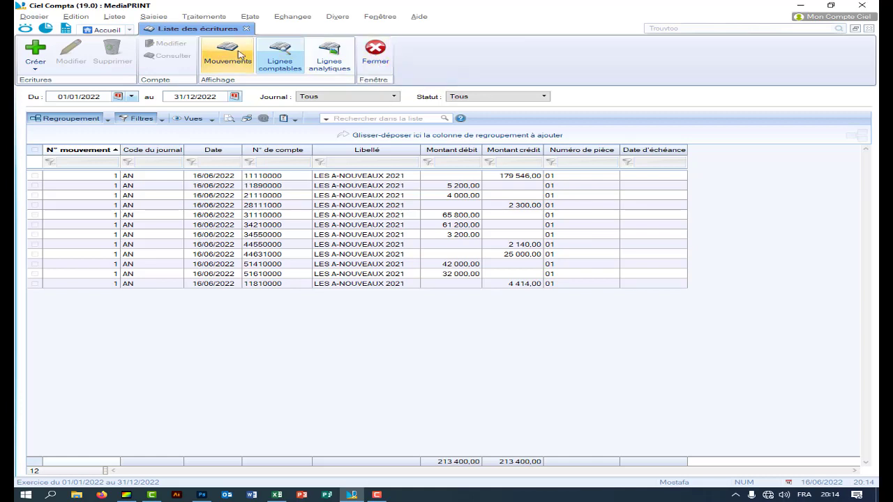
click(158, 19)
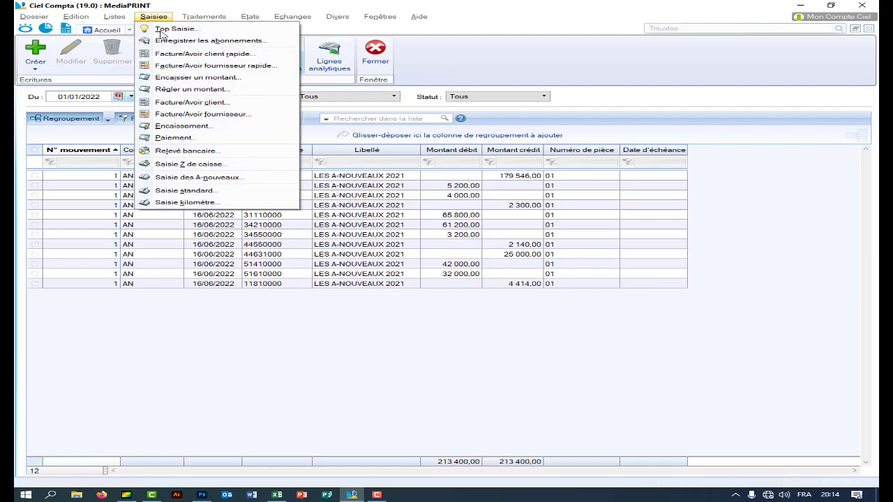